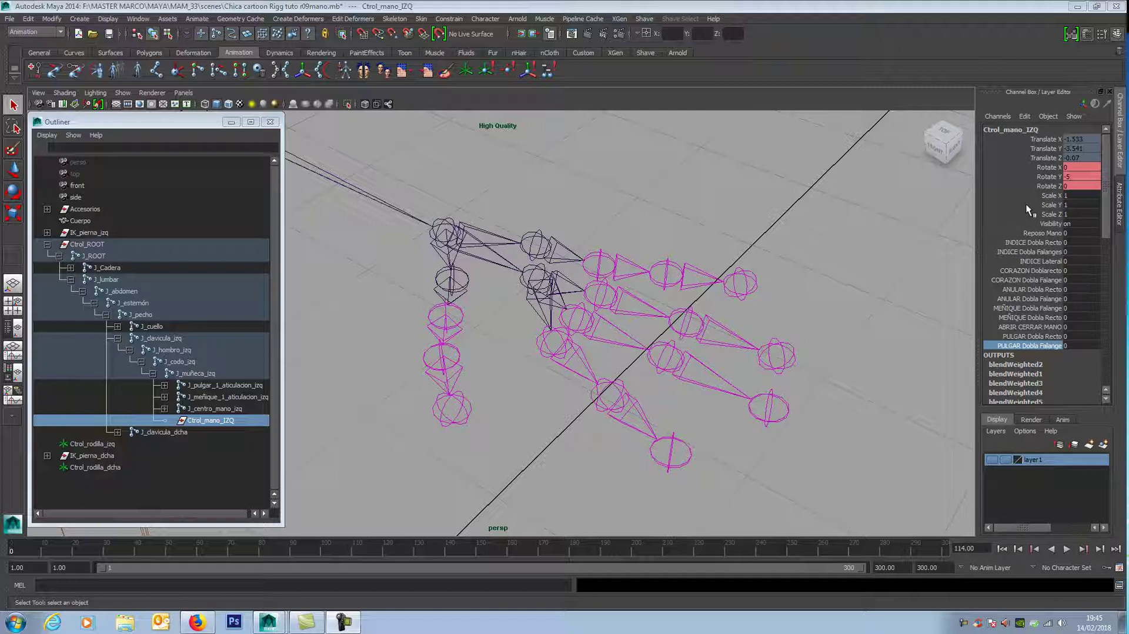
- Test the INDICE Dobla Recto attribute back to straight, then curl the index with INDICE Dobla Falanges
{"action": "left_click", "coordinate": [1028, 242]}
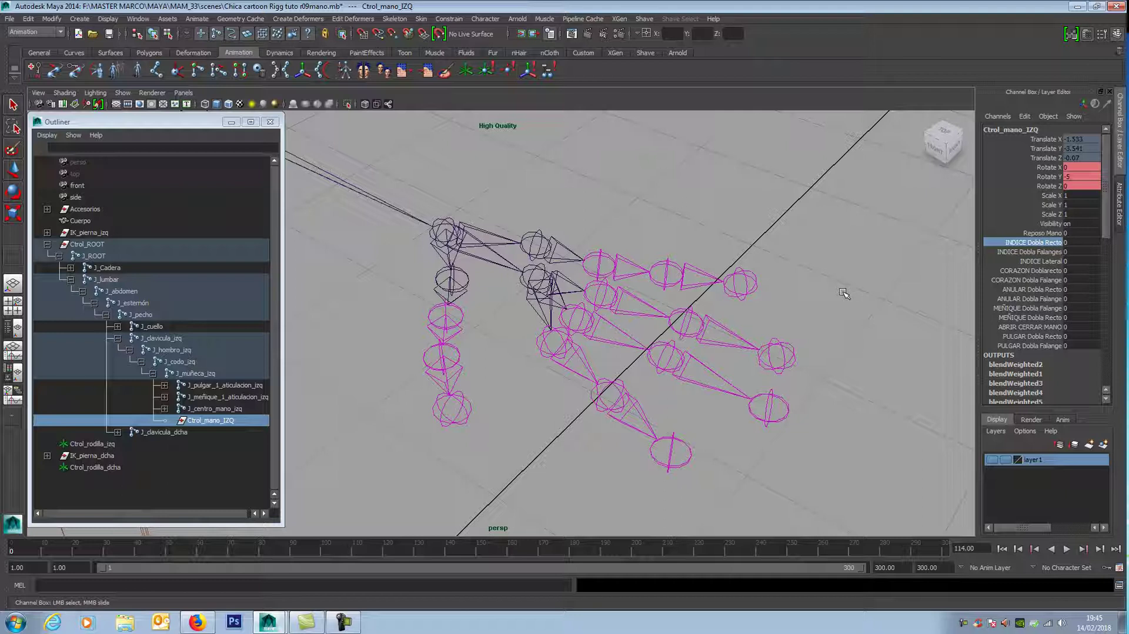
{"action": "middle_click_drag", "start_coordinate": [844, 293], "coordinate": [896, 288]}
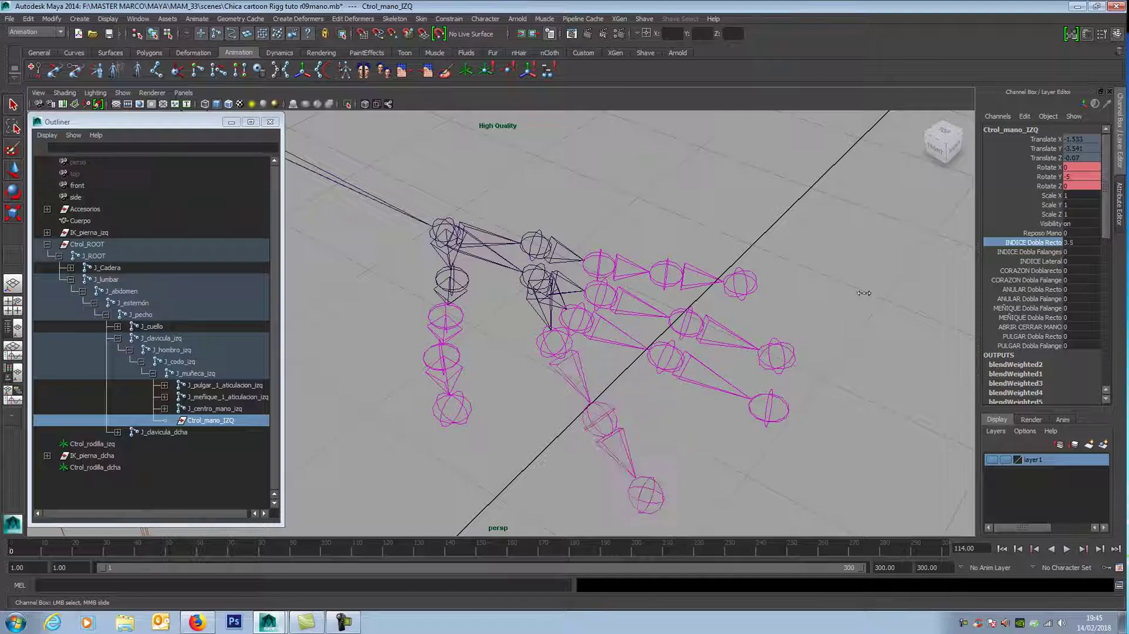
{"action": "middle_click_drag", "start_coordinate": [896, 287], "coordinate": [842, 289]}
{"action": "left_click", "coordinate": [1039, 252]}
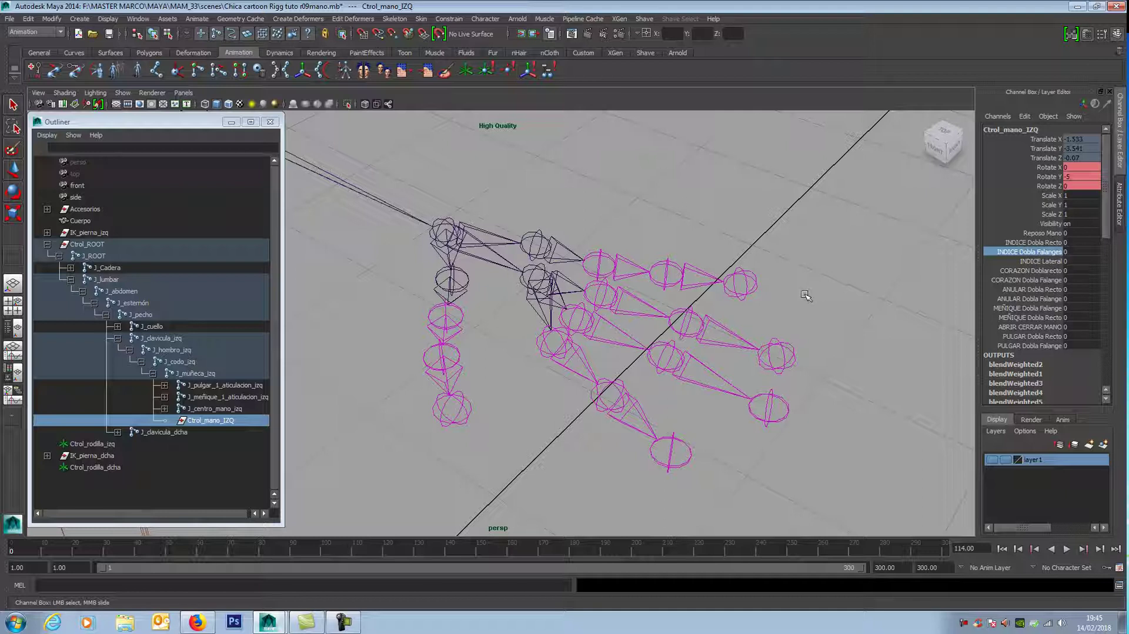
{"action": "mouse_move", "coordinate": [820, 293]}
{"action": "middle_mouse_down"}
{"action": "mouse_move", "coordinate": [887, 280]}
{"action": "mouse_move", "coordinate": [826, 284]}
{"action": "middle_mouse_up"}
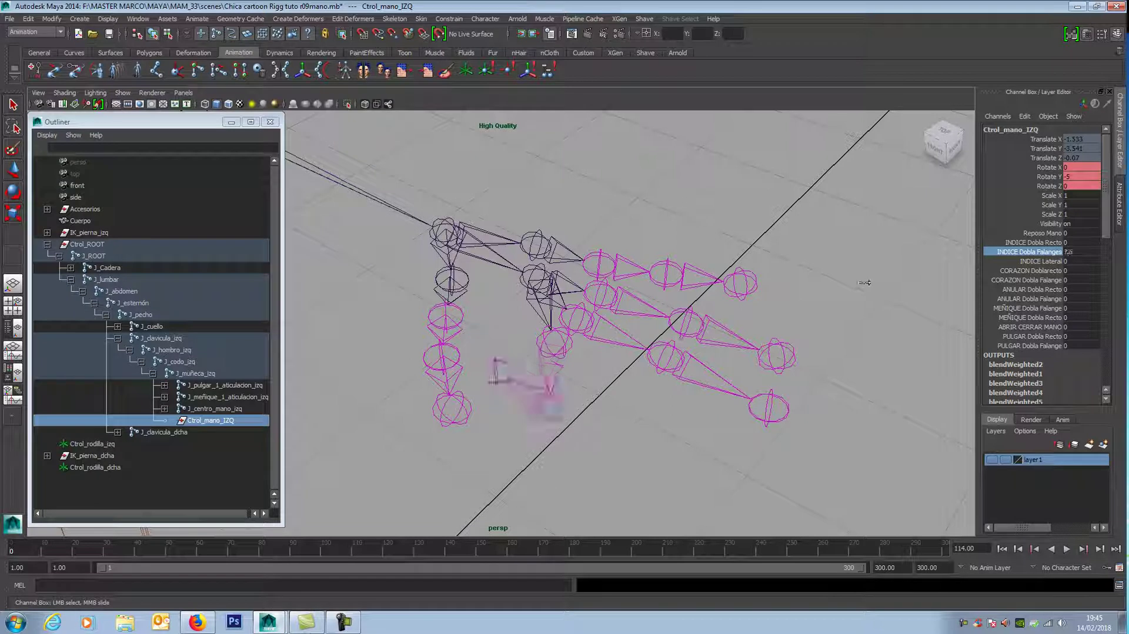
- Swing the index finger sideways with INDICE Lateral, then set it back to 0
{"action": "left_click", "coordinate": [1038, 261]}
{"action": "mouse_move", "coordinate": [913, 308]}
{"action": "left_mouse_down", "text": "alt"}
{"action": "mouse_move", "coordinate": [859, 202]}
{"action": "mouse_move", "coordinate": [745, 337]}
{"action": "left_mouse_up", "text": "alt"}
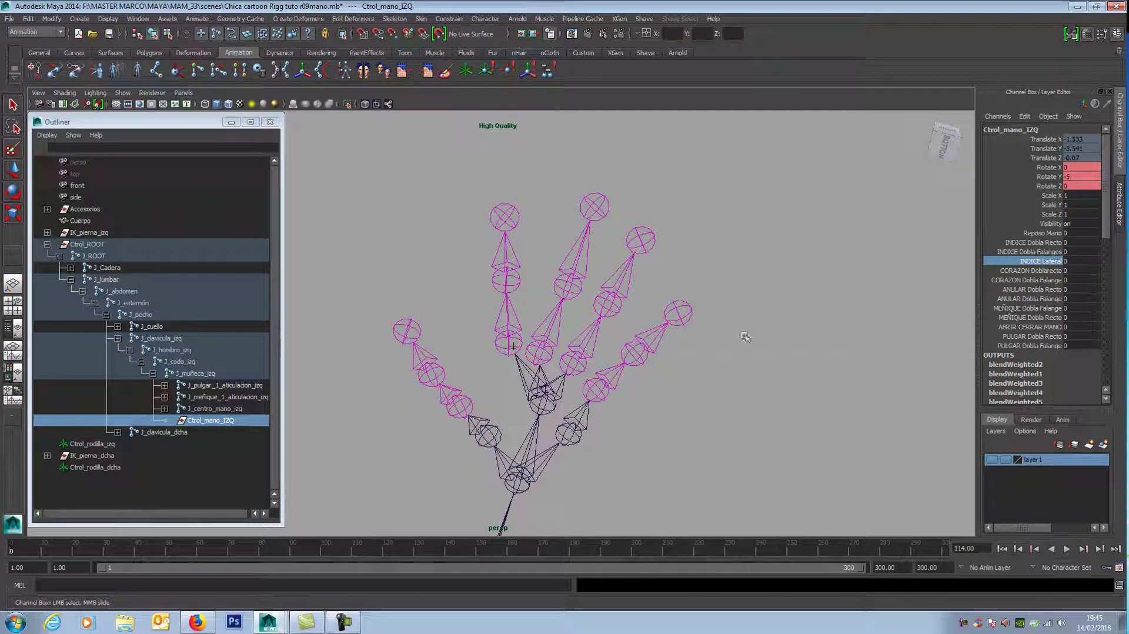
{"action": "mouse_move", "coordinate": [746, 348]}
{"action": "middle_mouse_down"}
{"action": "mouse_move", "coordinate": [704, 345]}
{"action": "mouse_move", "coordinate": [1011, 257]}
{"action": "middle_mouse_up"}
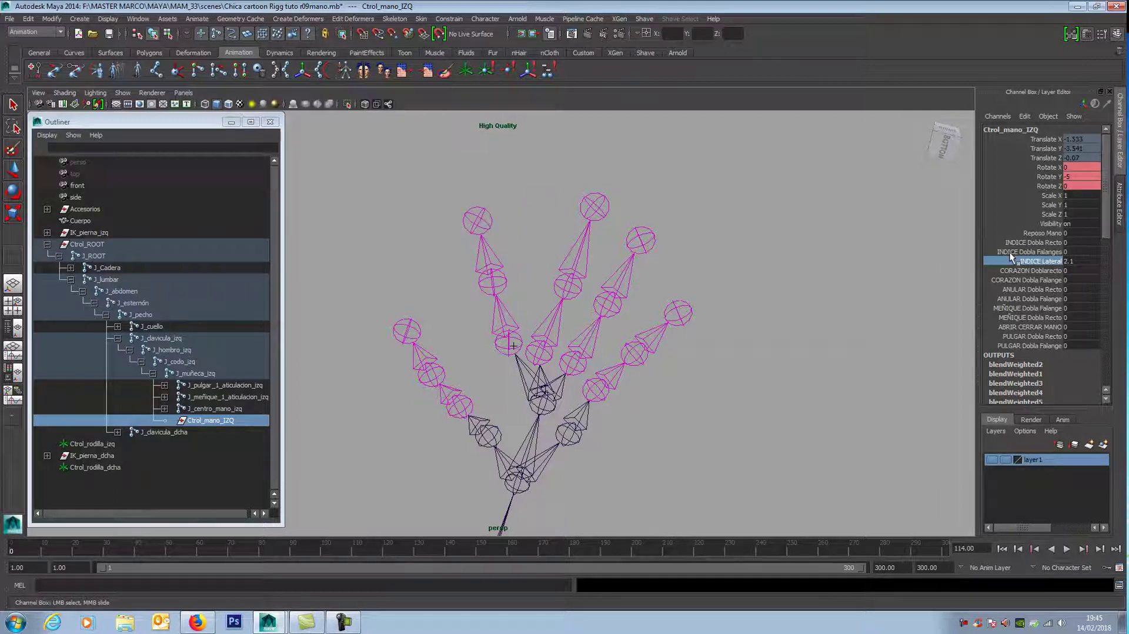
{"action": "left_click", "coordinate": [1086, 259]}
{"action": "type", "text": "0"}
{"action": "key", "text": "Return"}
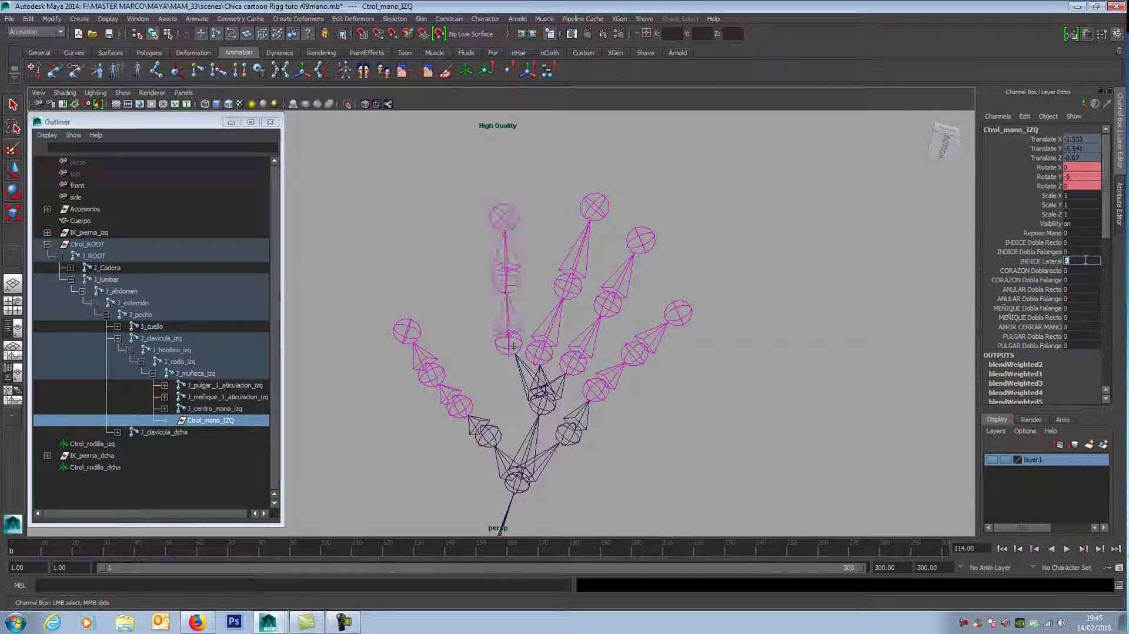
- Curl the pinky with MEÑIQUE Dobla Falange and return it to 0
{"action": "mouse_move", "coordinate": [764, 279]}
{"action": "left_mouse_down", "text": "alt"}
{"action": "mouse_move", "coordinate": [780, 364]}
{"action": "mouse_move", "coordinate": [756, 291]}
{"action": "left_mouse_up", "text": "alt"}
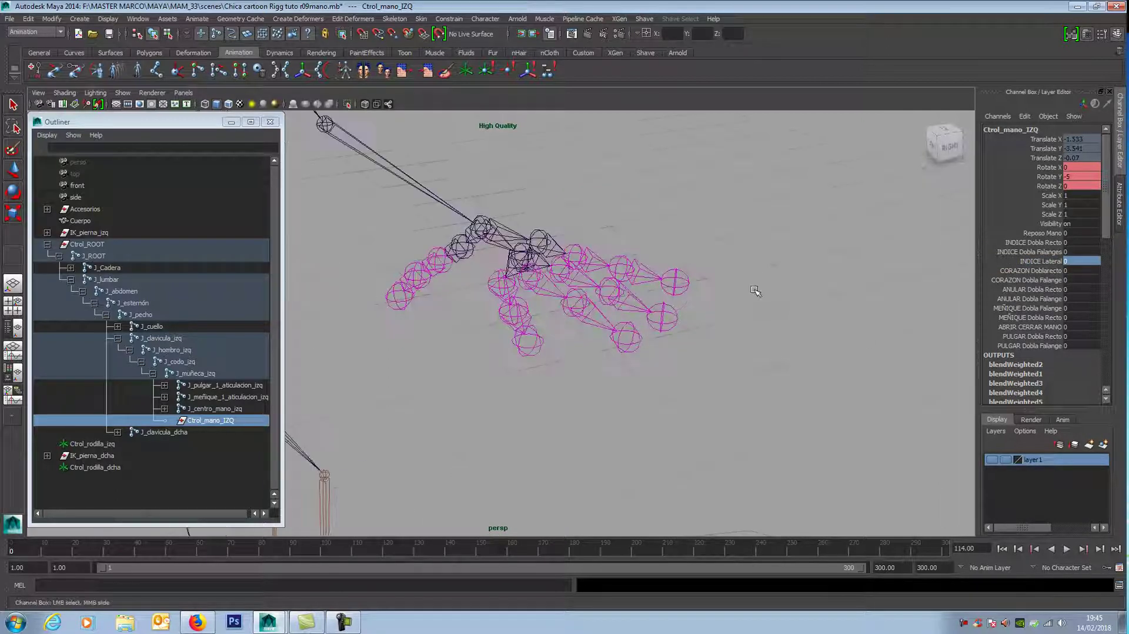
{"action": "right_click_drag", "start_coordinate": [756, 290], "coordinate": [782, 302], "text": "alt"}
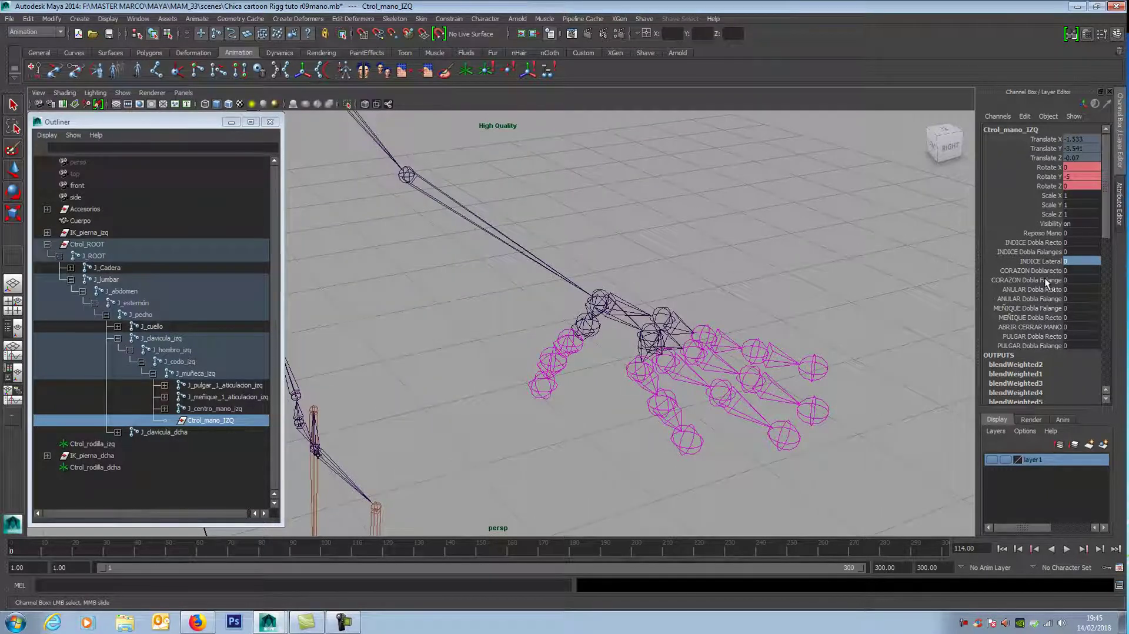
{"action": "middle_click_drag", "start_coordinate": [891, 297], "coordinate": [841, 334], "text": "alt"}
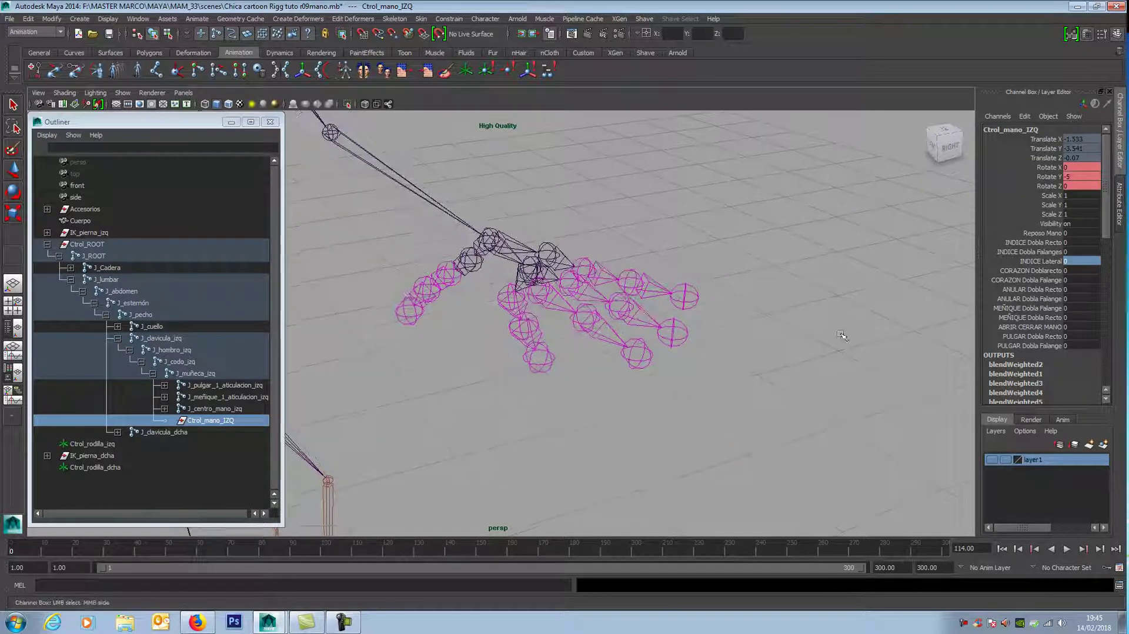
{"action": "left_click", "coordinate": [1036, 309]}
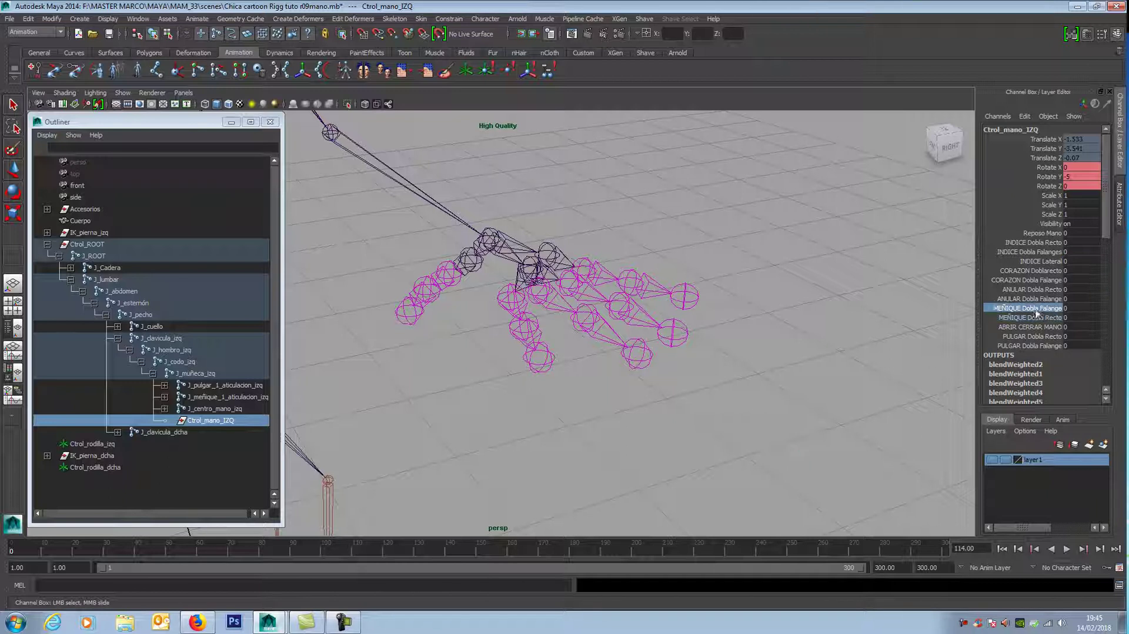
{"action": "mouse_move", "coordinate": [789, 341]}
{"action": "middle_mouse_down"}
{"action": "mouse_move", "coordinate": [820, 340]}
{"action": "mouse_move", "coordinate": [791, 338]}
{"action": "middle_mouse_up"}
{"action": "left_click_drag", "start_coordinate": [780, 359], "coordinate": [785, 372], "text": "alt"}
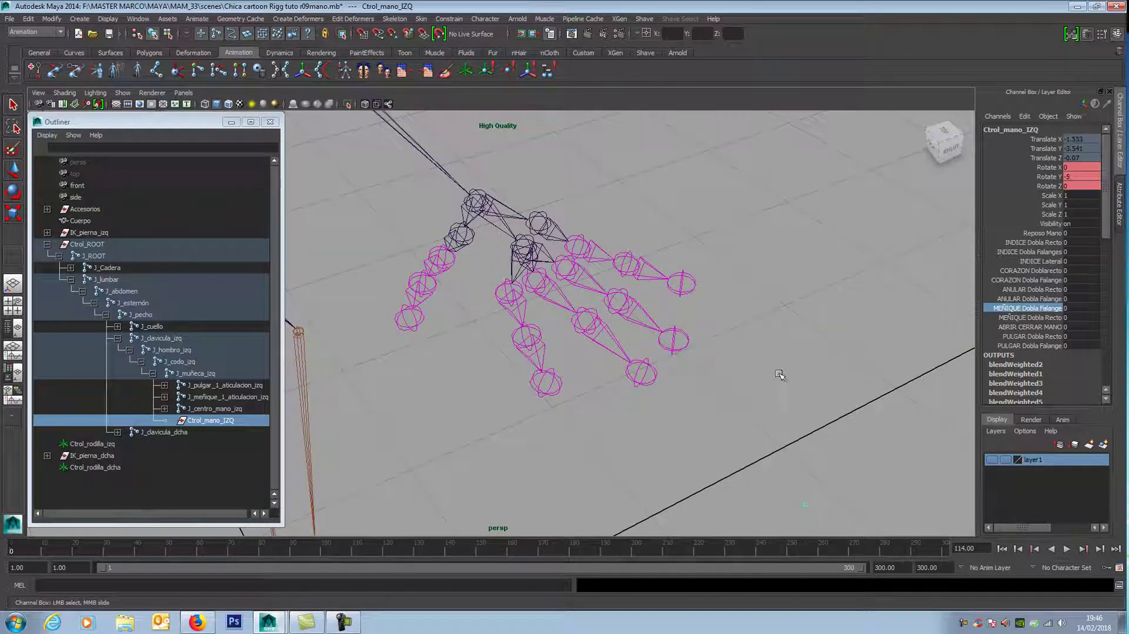
- Frame the whole skeleton, zoom to the left arm, and pickwalk up to J_muñeca_izq
{"action": "scroll", "coordinate": [780, 374], "scroll_direction": "down", "scroll_amount": 5}
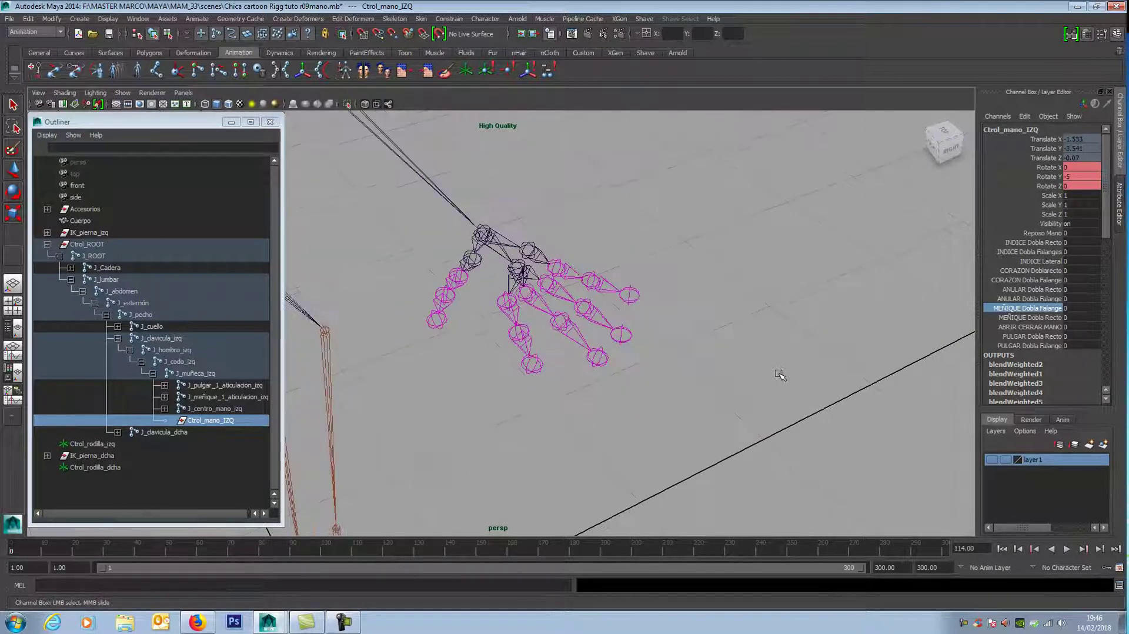
{"action": "left_click_drag", "start_coordinate": [761, 371], "coordinate": [567, 383], "text": "alt"}
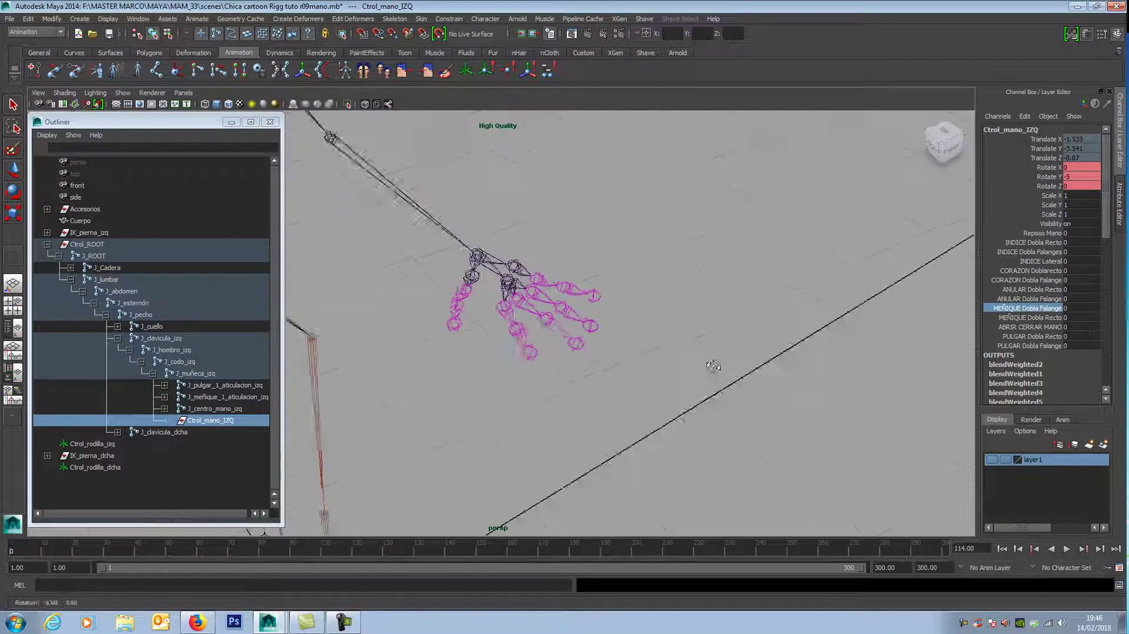
{"action": "mouse_move", "coordinate": [516, 416]}
{"action": "middle_mouse_down", "text": "alt"}
{"action": "mouse_move", "coordinate": [580, 391]}
{"action": "mouse_move", "coordinate": [744, 402]}
{"action": "middle_mouse_up", "text": "alt"}
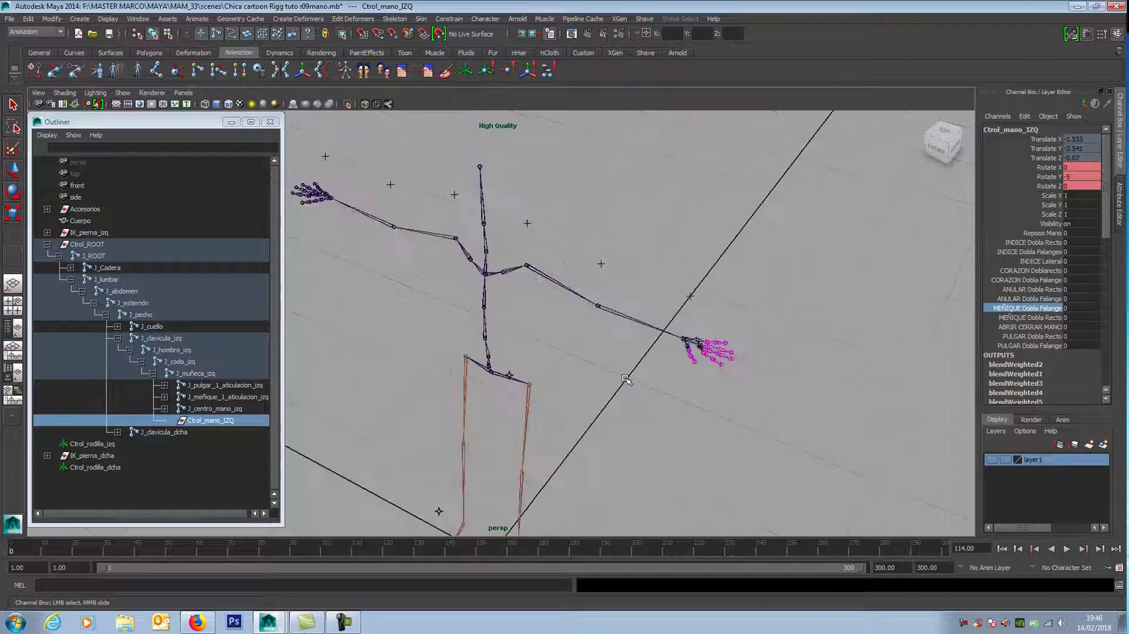
{"action": "scroll", "coordinate": [627, 380], "scroll_direction": "down", "scroll_amount": 2}
{"action": "right_click_drag", "start_coordinate": [572, 359], "coordinate": [329, 221], "text": "alt"}
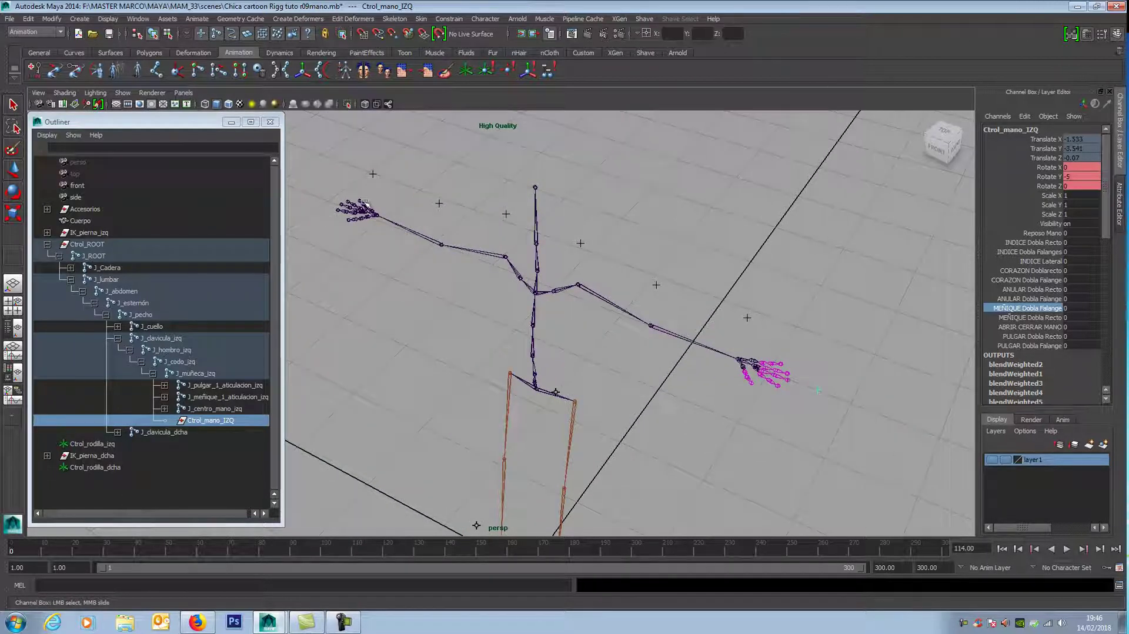
{"action": "scroll", "coordinate": [681, 391], "scroll_direction": "up", "scroll_amount": 3}
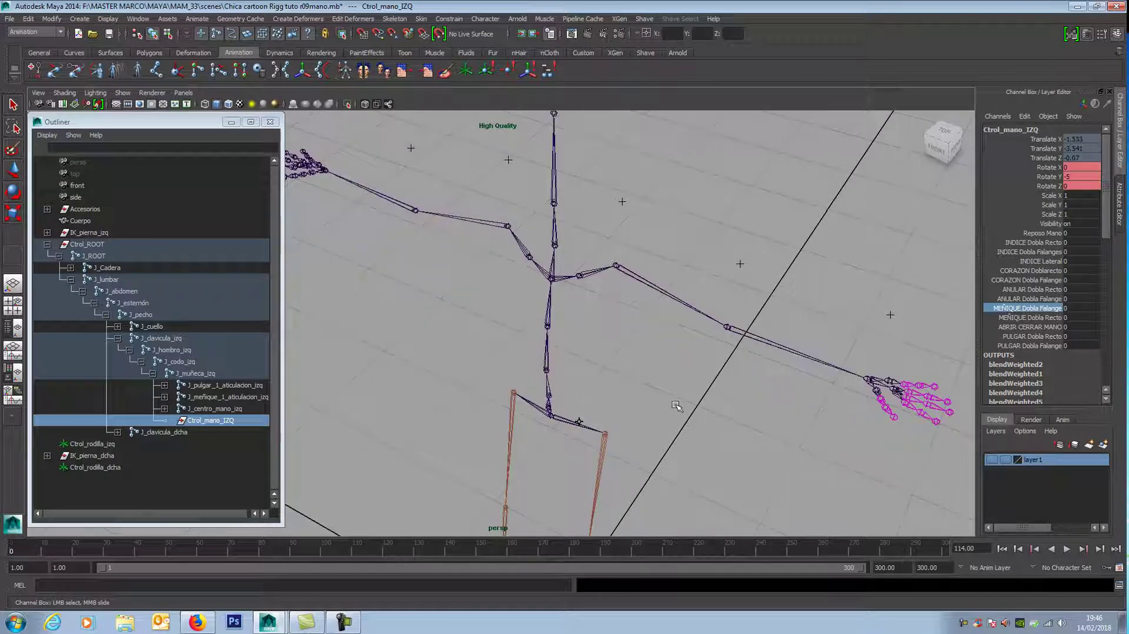
{"action": "middle_click_drag", "start_coordinate": [681, 391], "coordinate": [636, 371], "text": "alt"}
{"action": "right_click_drag", "start_coordinate": [636, 371], "coordinate": [707, 342], "text": "alt"}
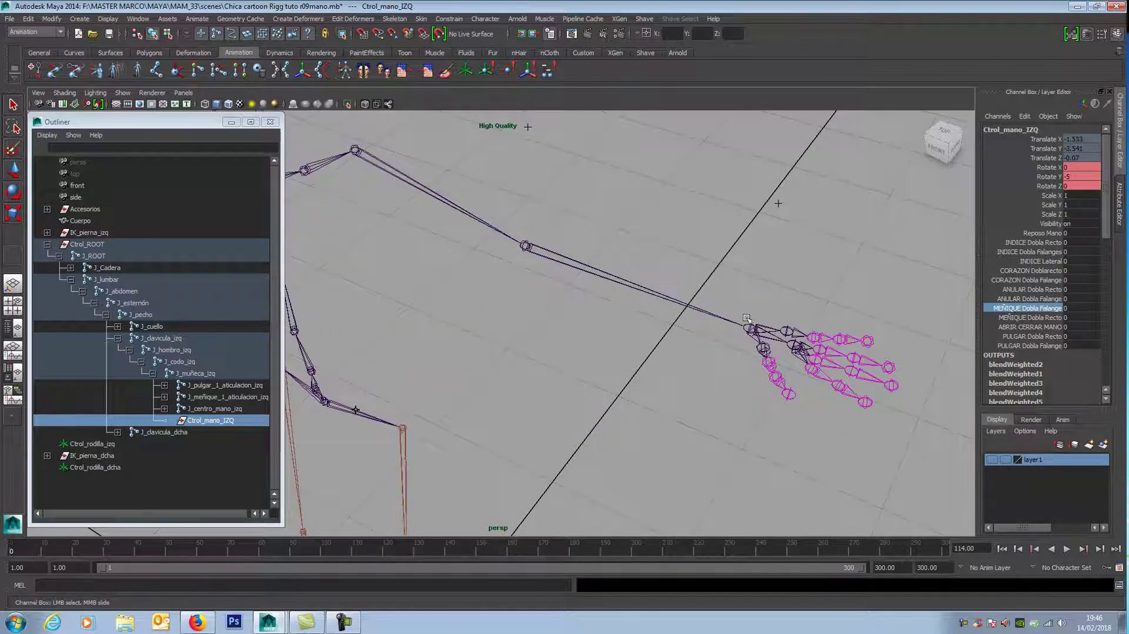
{"action": "key", "text": "Up"}
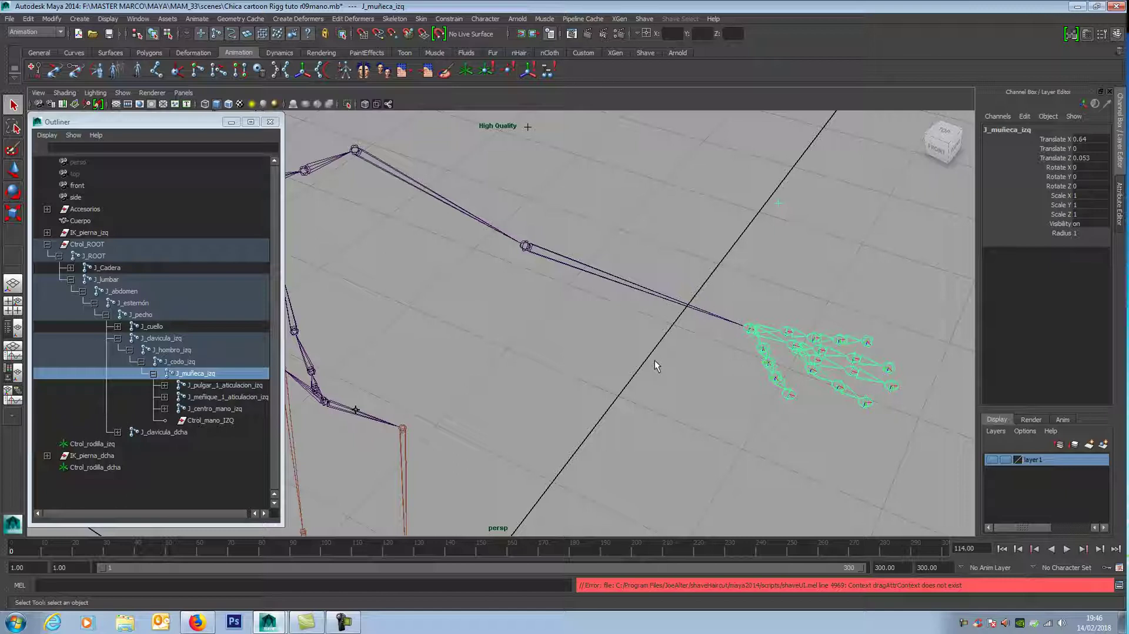
- Unparent J_muñeca_izq with Shift+P, undo it, and bring up the Skeleton menu
{"action": "key", "text": "shift+p"}
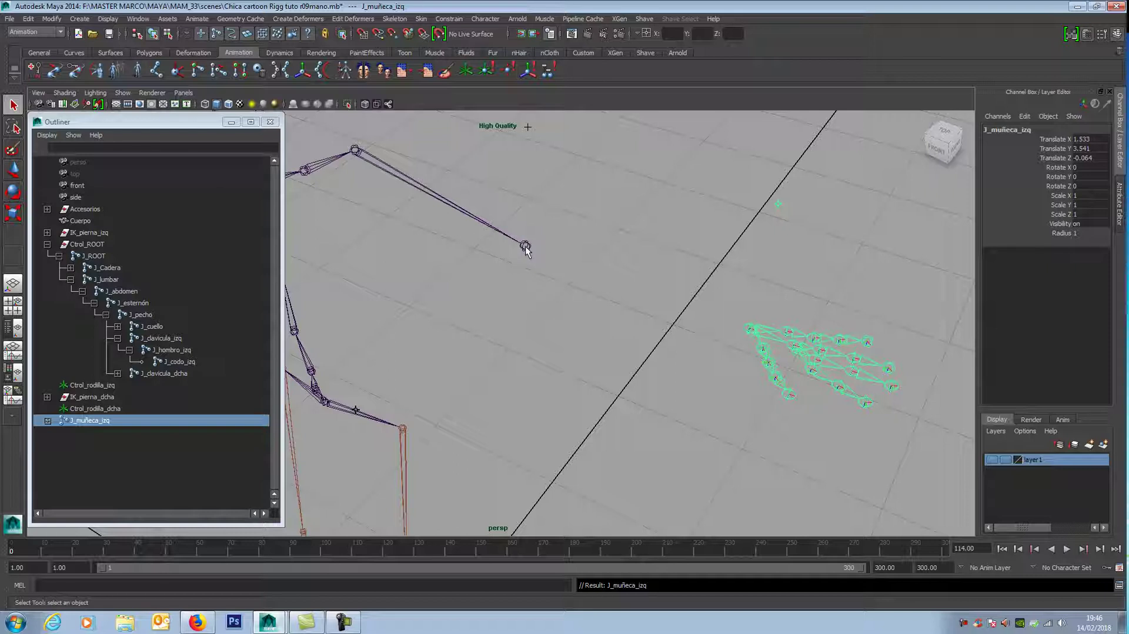
{"action": "key", "text": "ctrl+z"}
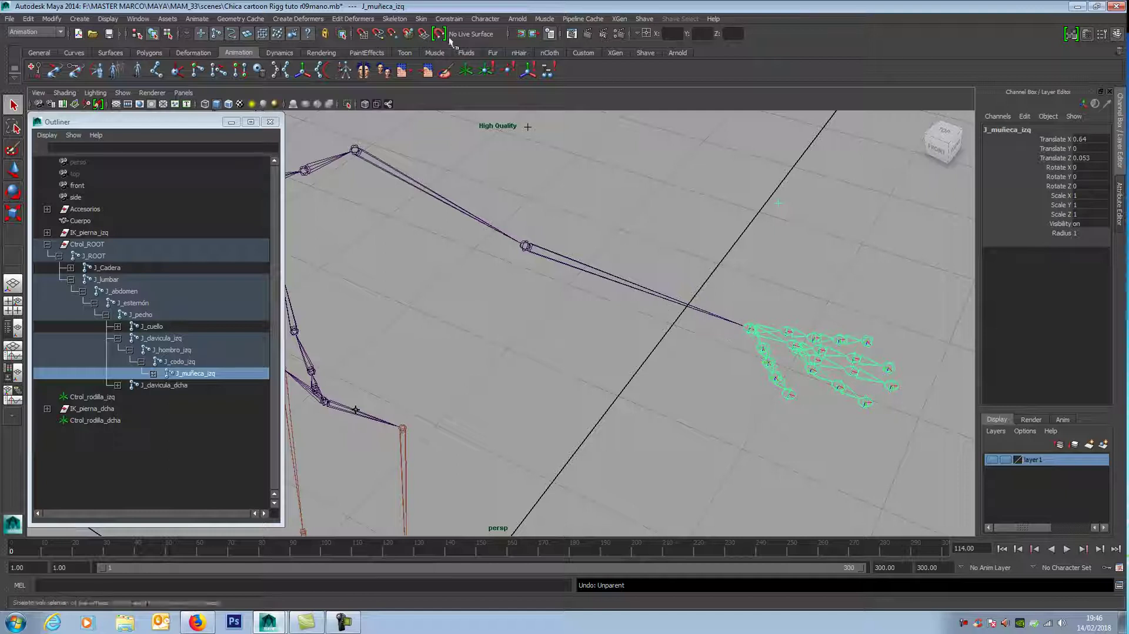
{"action": "left_click", "coordinate": [394, 19]}
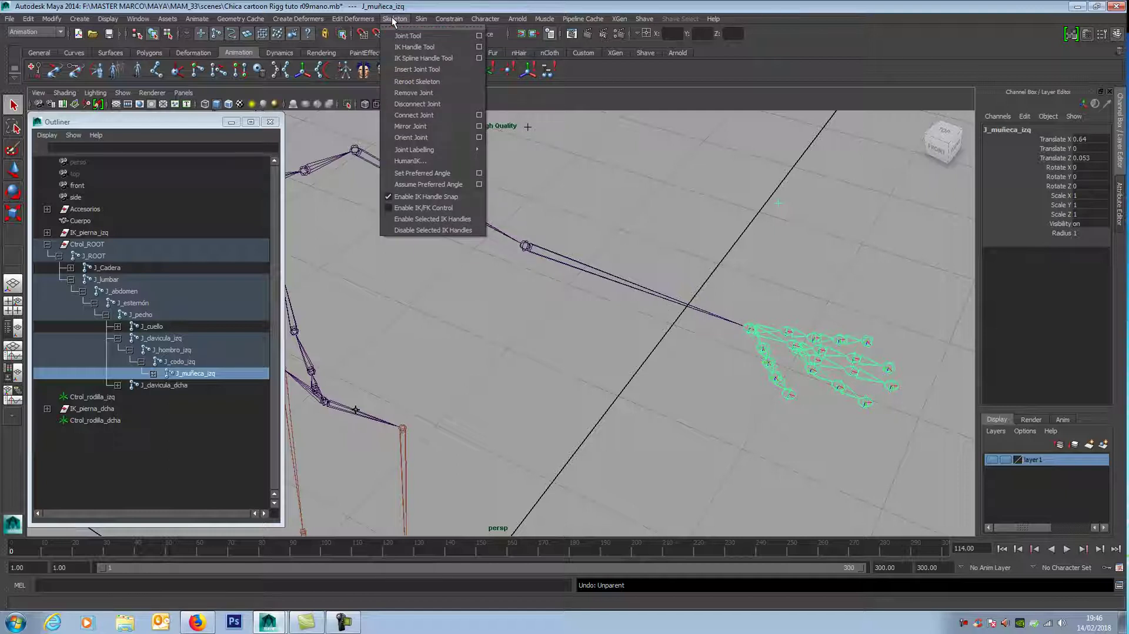
- Disconnect J_muñeca_izq from the elbow, delete the leftover joint1, and reselect the wrist chain
{"action": "left_click", "coordinate": [435, 104]}
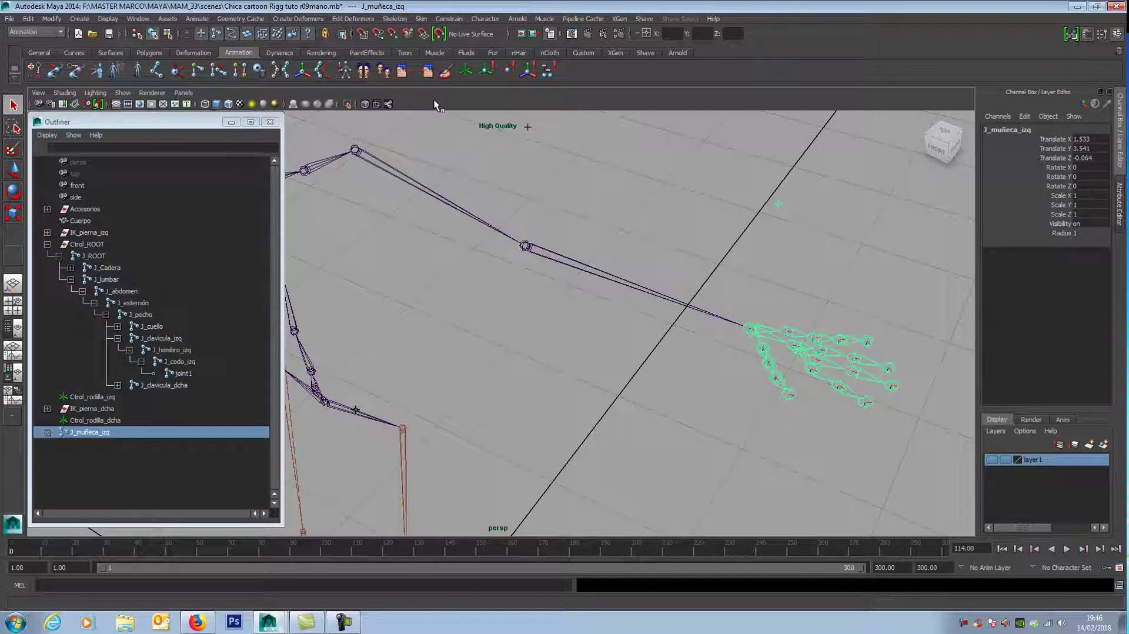
{"action": "left_click", "coordinate": [746, 331]}
{"action": "key", "text": "w"}
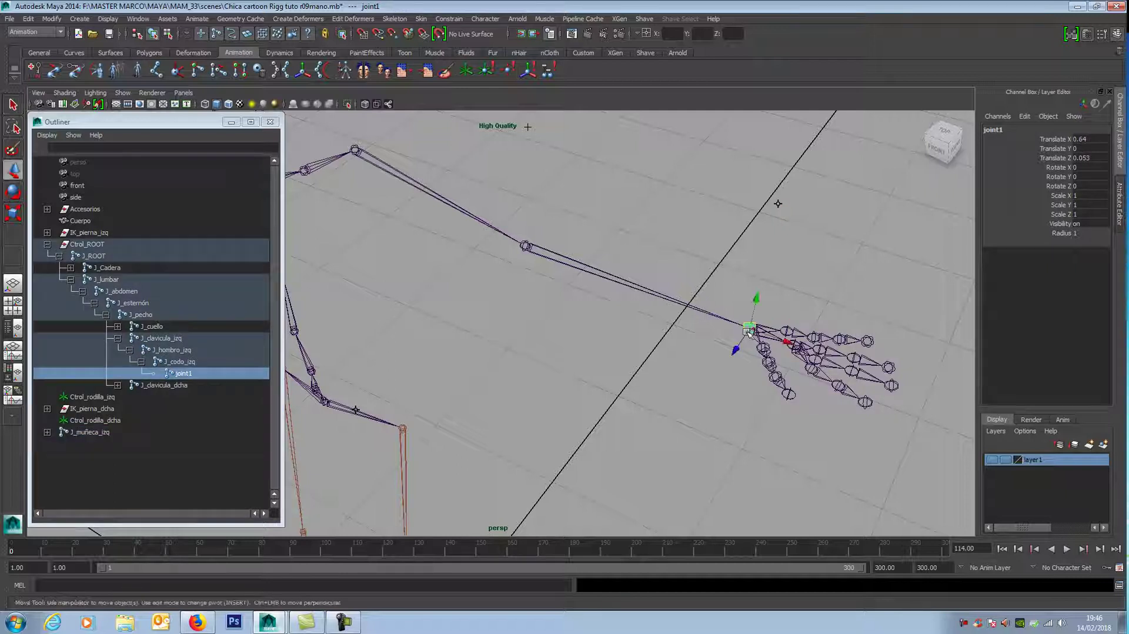
{"action": "left_click_drag", "start_coordinate": [755, 299], "coordinate": [845, 275]}
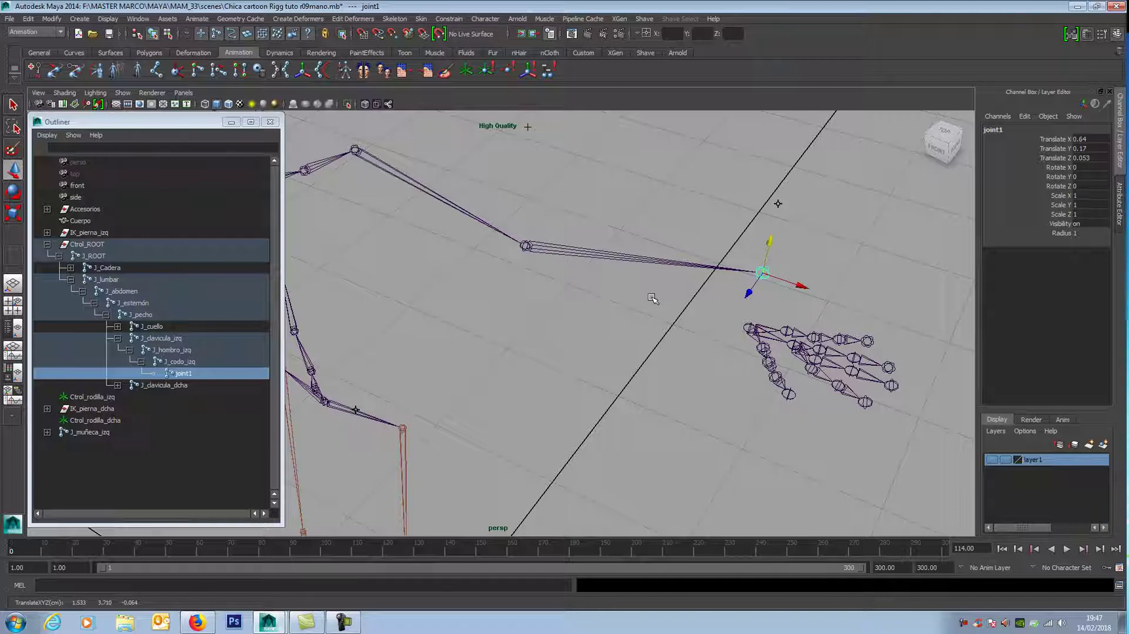
{"action": "key", "text": "Delete"}
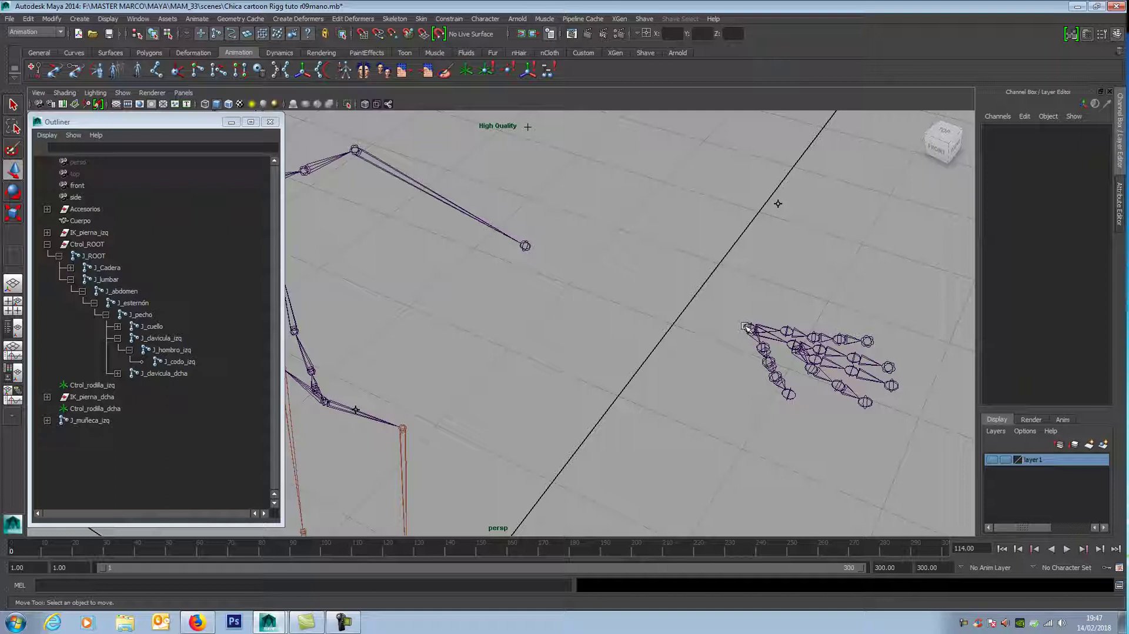
{"action": "left_click", "coordinate": [747, 329]}
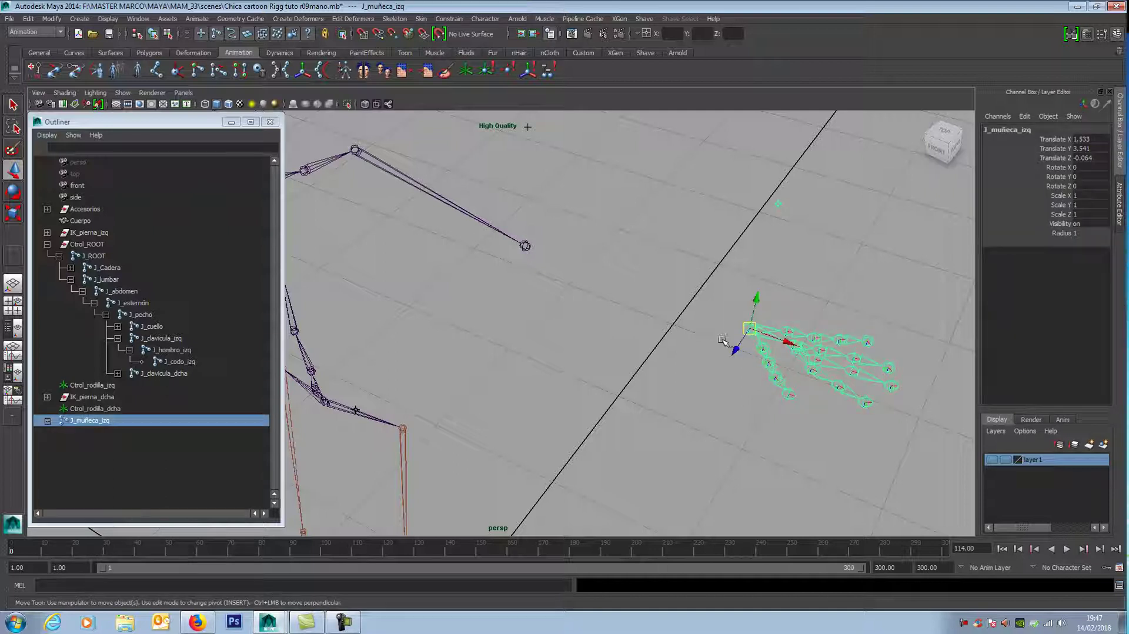
- Group the wrist joint chain into group1 and expand group1 in the Outliner
{"action": "left_click", "coordinate": [28, 19]}
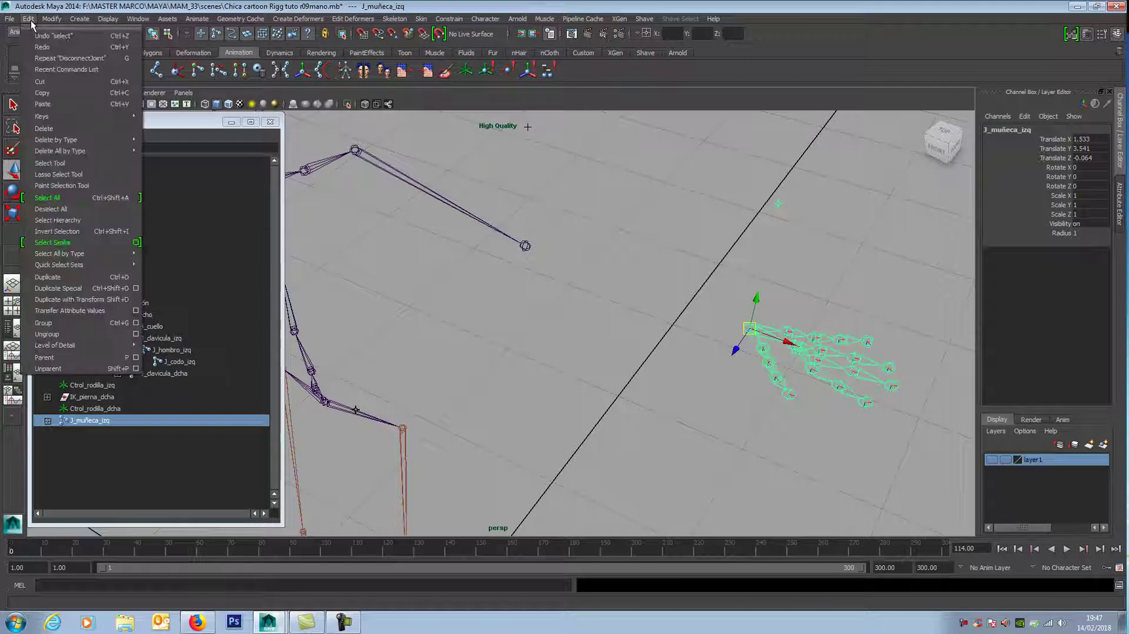
{"action": "left_click", "coordinate": [58, 323]}
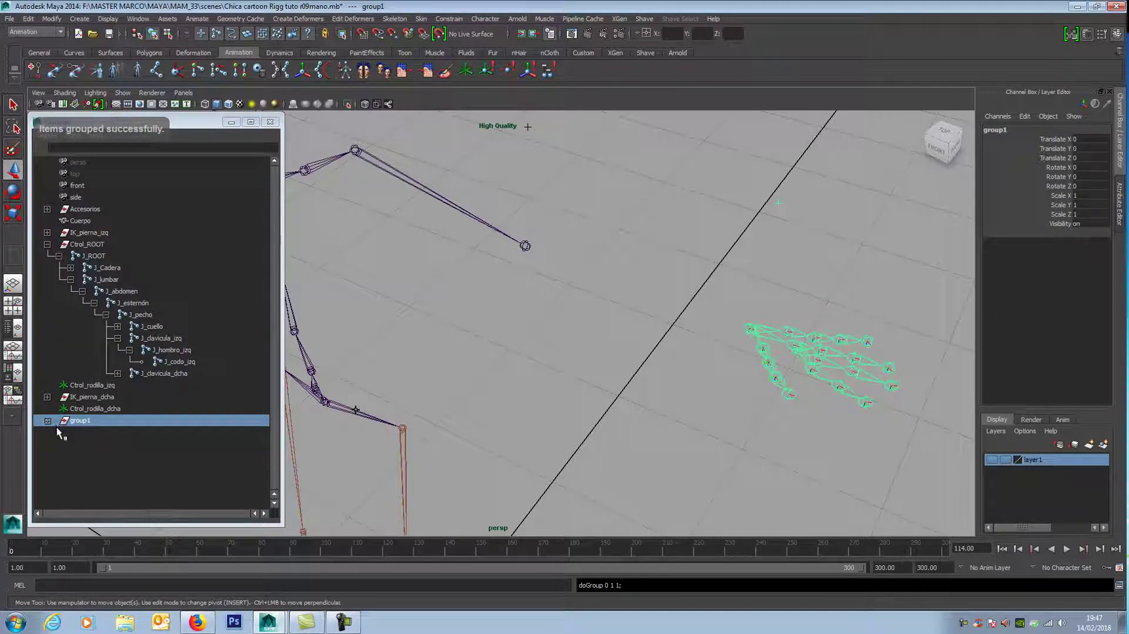
{"action": "left_click", "coordinate": [48, 421]}
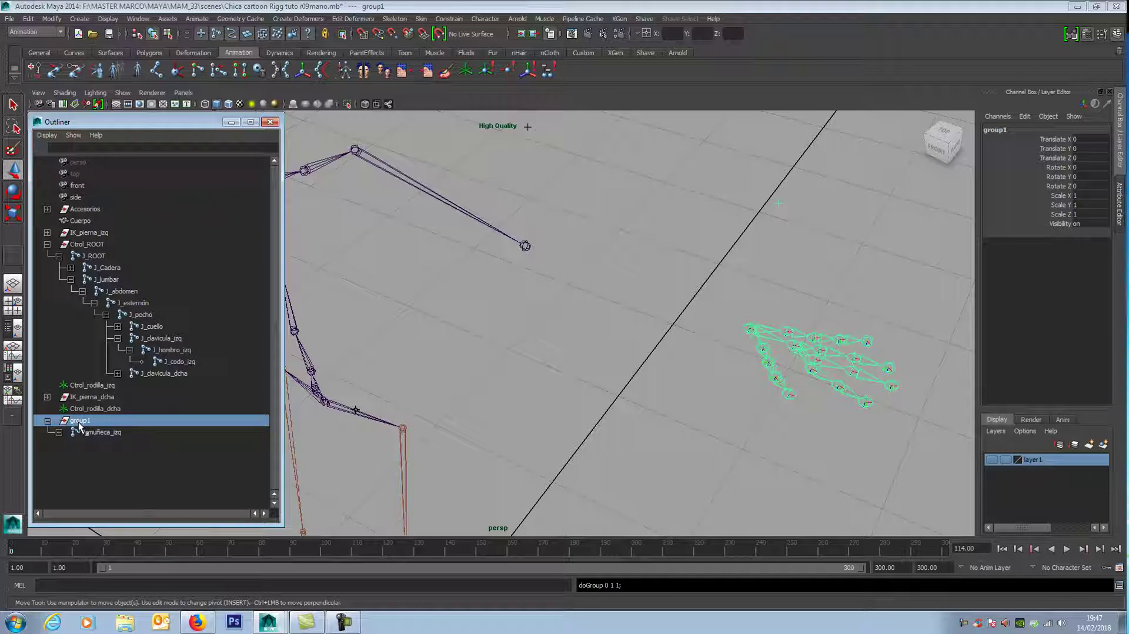
{"action": "middle_click_drag", "start_coordinate": [79, 424], "coordinate": [98, 413]}
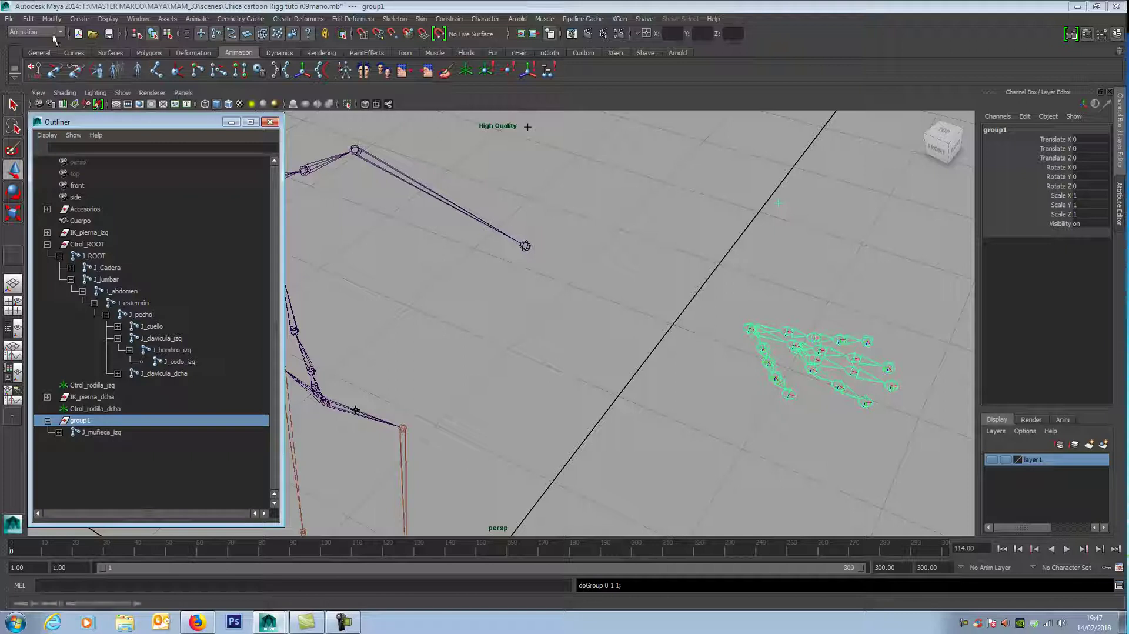
{"action": "left_click", "coordinate": [30, 19]}
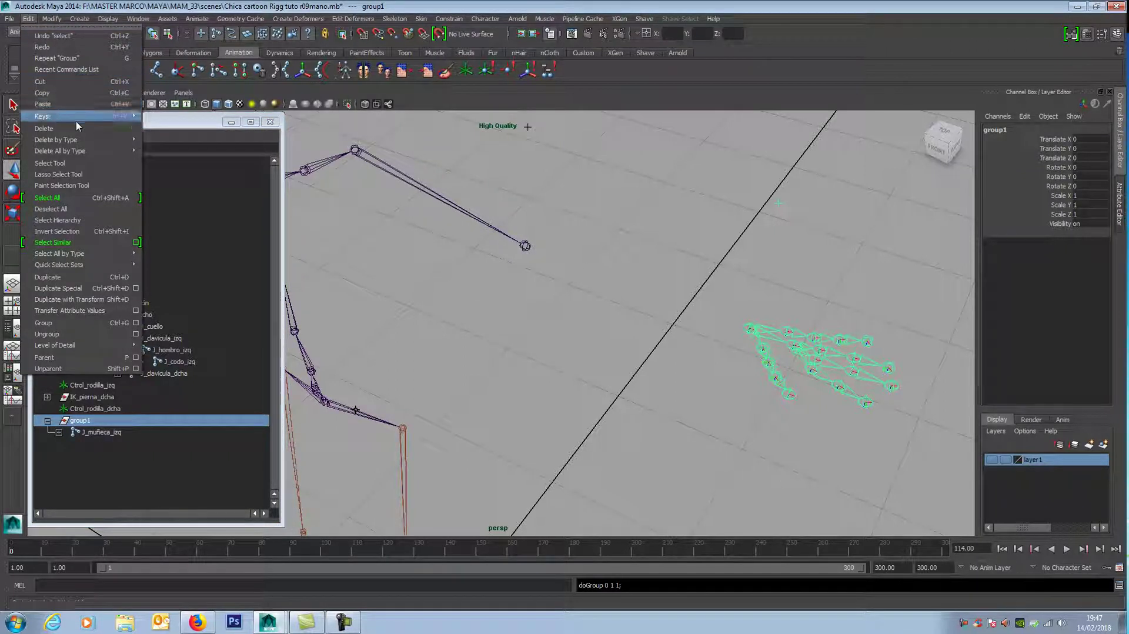
- Duplicate group1 with reset Duplicate Special settings and Duplicate input graph on, creating group2
{"action": "left_click", "coordinate": [137, 289]}
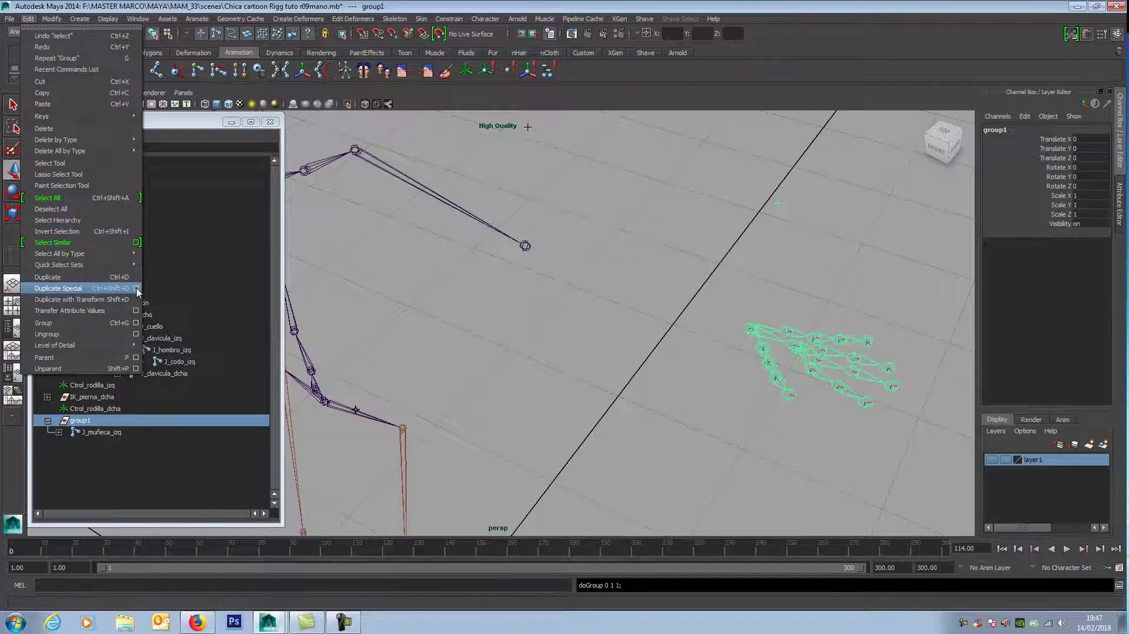
{"action": "left_click_drag", "start_coordinate": [823, 160], "coordinate": [857, 58]}
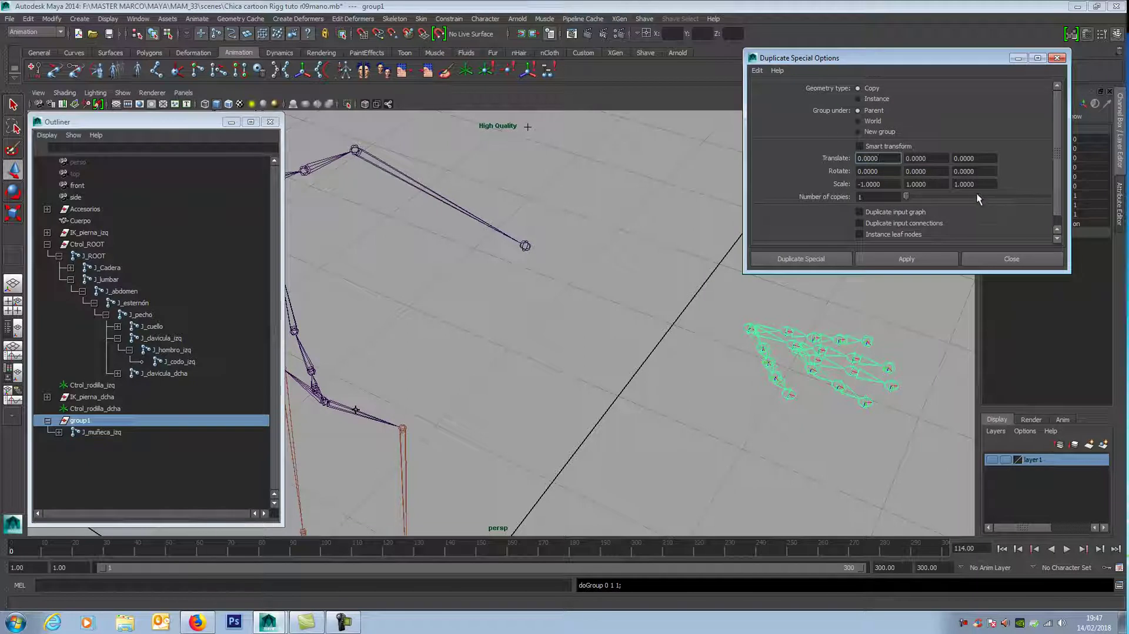
{"action": "mouse_move", "coordinate": [1059, 116]}
{"action": "left_mouse_down"}
{"action": "mouse_move", "coordinate": [1061, 129]}
{"action": "mouse_move", "coordinate": [1059, 116]}
{"action": "left_mouse_up"}
{"action": "left_click", "coordinate": [757, 70]}
{"action": "left_click", "coordinate": [774, 92]}
{"action": "left_click", "coordinate": [860, 211]}
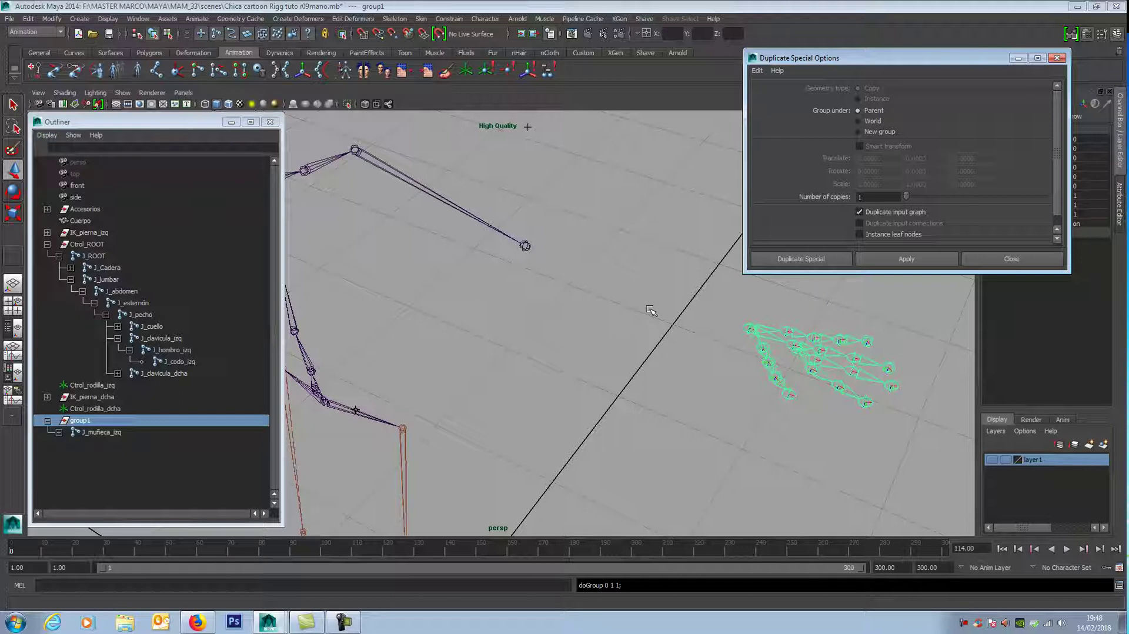
{"action": "left_click", "coordinate": [801, 260]}
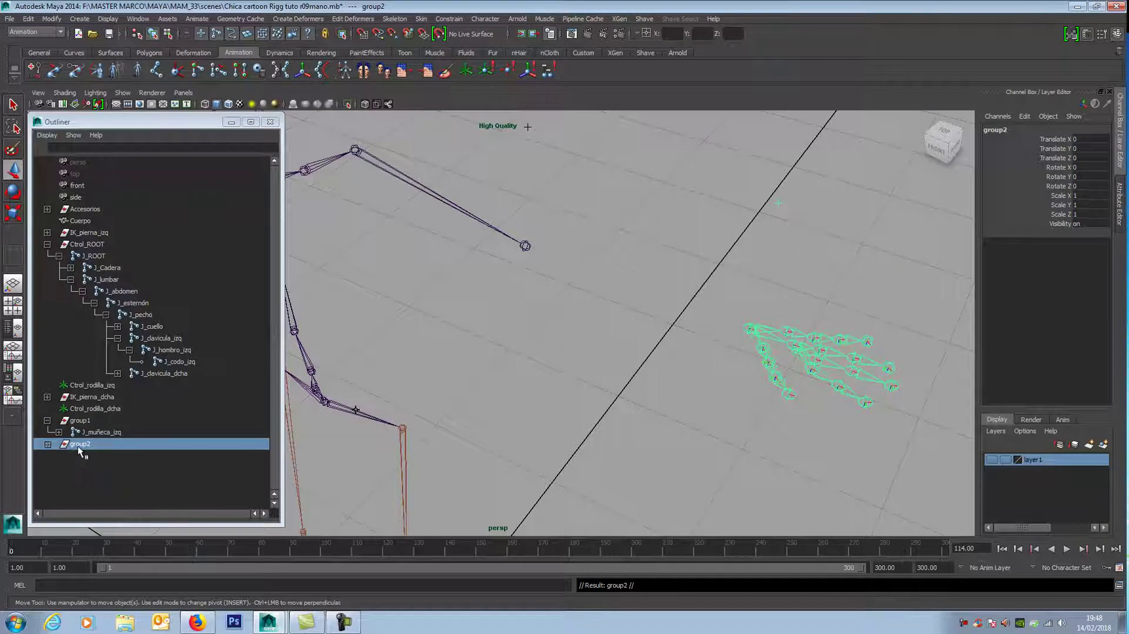
- Delete the old right-hand J_muñeca_dcha joint chain
{"action": "left_click", "coordinate": [48, 444]}
{"action": "left_click", "coordinate": [48, 444]}
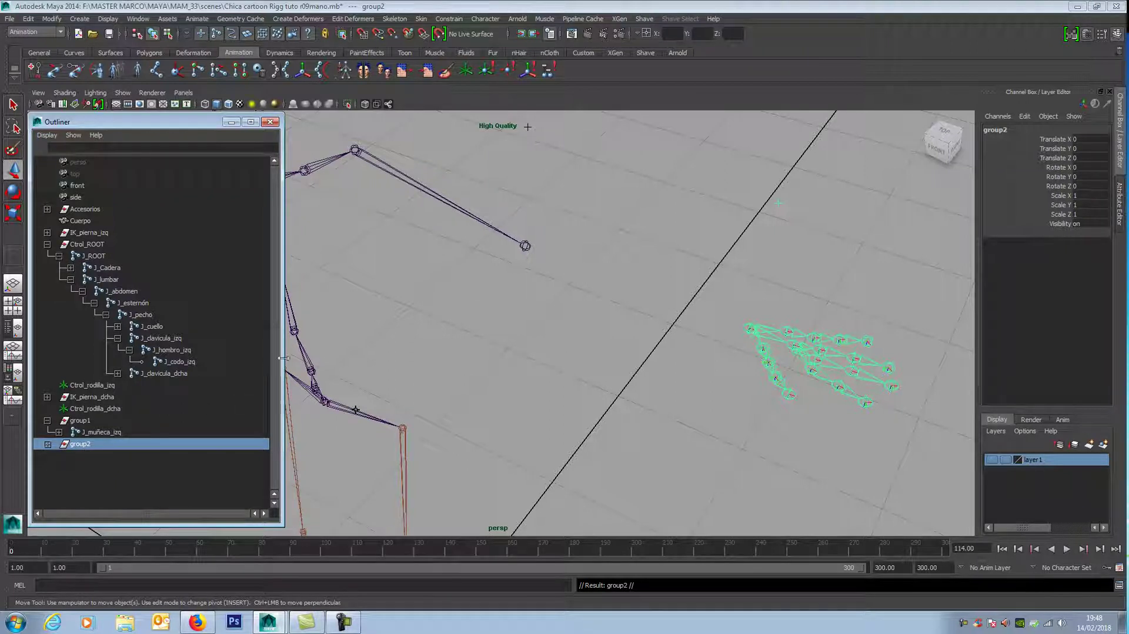
{"action": "scroll", "coordinate": [467, 329], "scroll_direction": "down", "scroll_amount": 4}
{"action": "scroll", "coordinate": [495, 336], "scroll_direction": "down", "scroll_amount": 3}
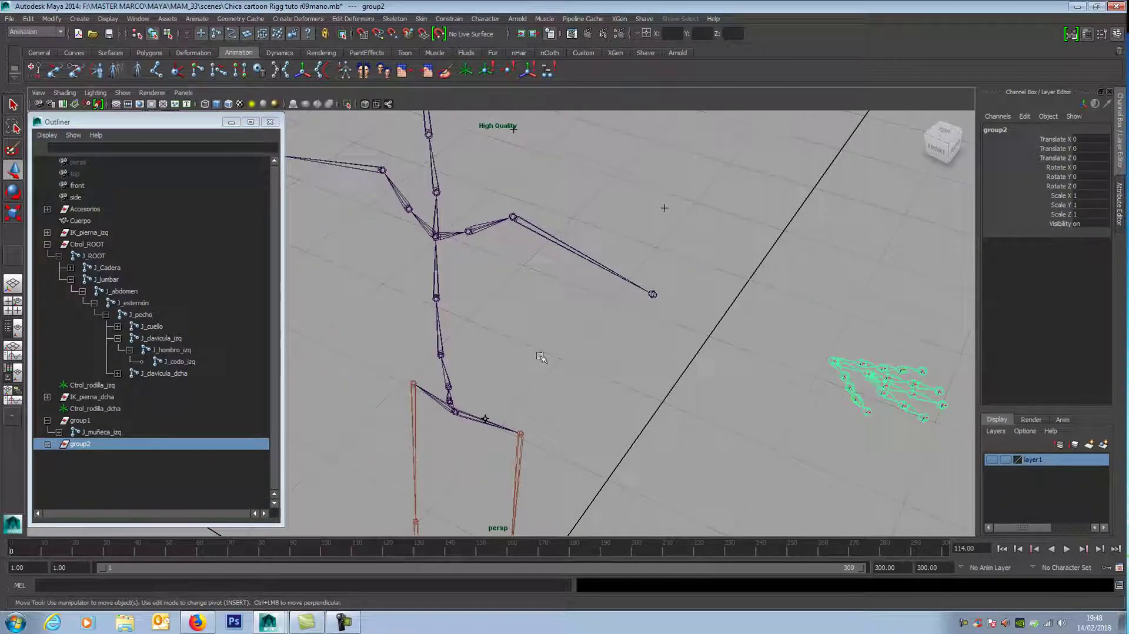
{"action": "left_click_drag", "start_coordinate": [420, 334], "coordinate": [449, 331], "text": "alt"}
{"action": "scroll", "coordinate": [449, 331], "scroll_direction": "up", "scroll_amount": 2}
{"action": "scroll", "coordinate": [465, 367], "scroll_direction": "up", "scroll_amount": 2}
{"action": "scroll", "coordinate": [412, 330], "scroll_direction": "up", "scroll_amount": 2}
{"action": "scroll", "coordinate": [396, 308], "scroll_direction": "up", "scroll_amount": 2}
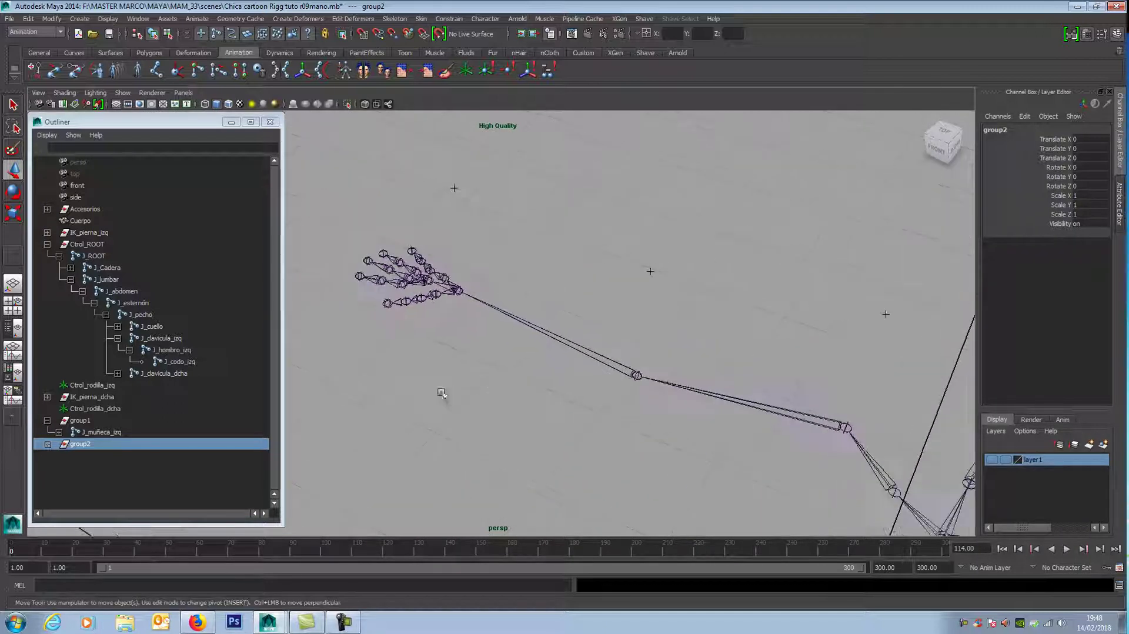
{"action": "left_click", "coordinate": [459, 292]}
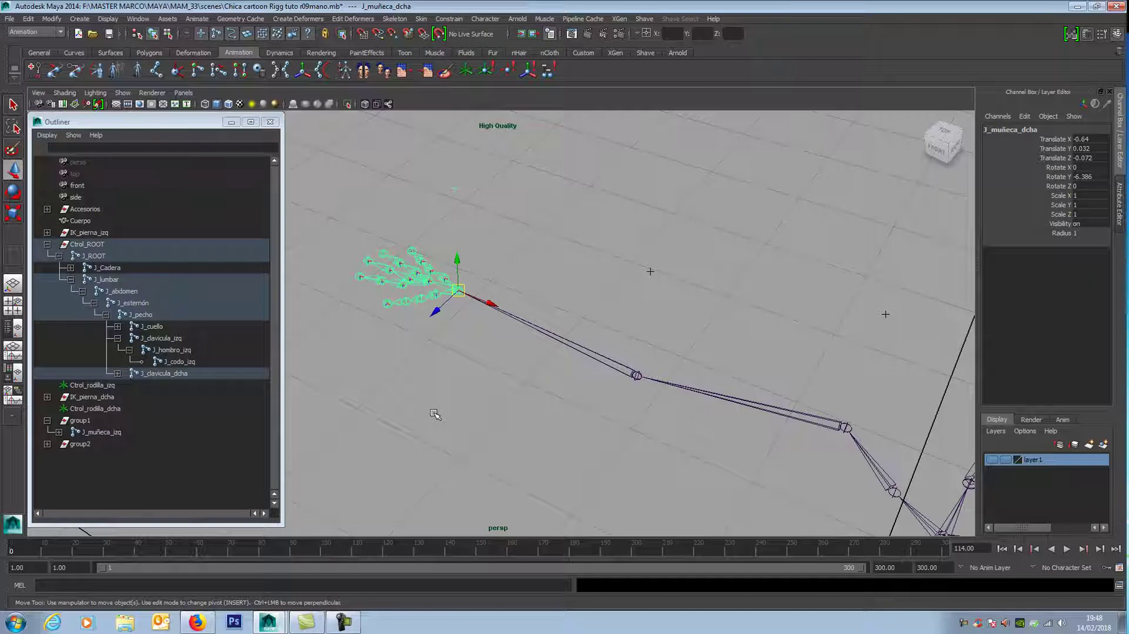
{"action": "key", "text": "Delete"}
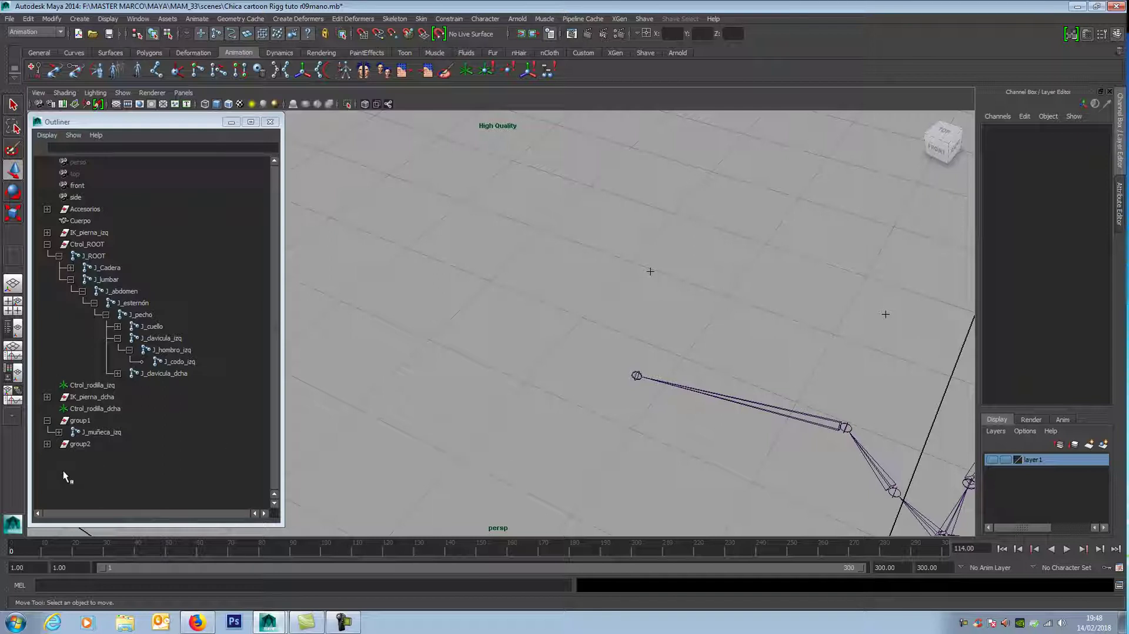
- Set group2's Scale X to -1 to mirror the hand copy to the right side
{"action": "left_click", "coordinate": [76, 443]}
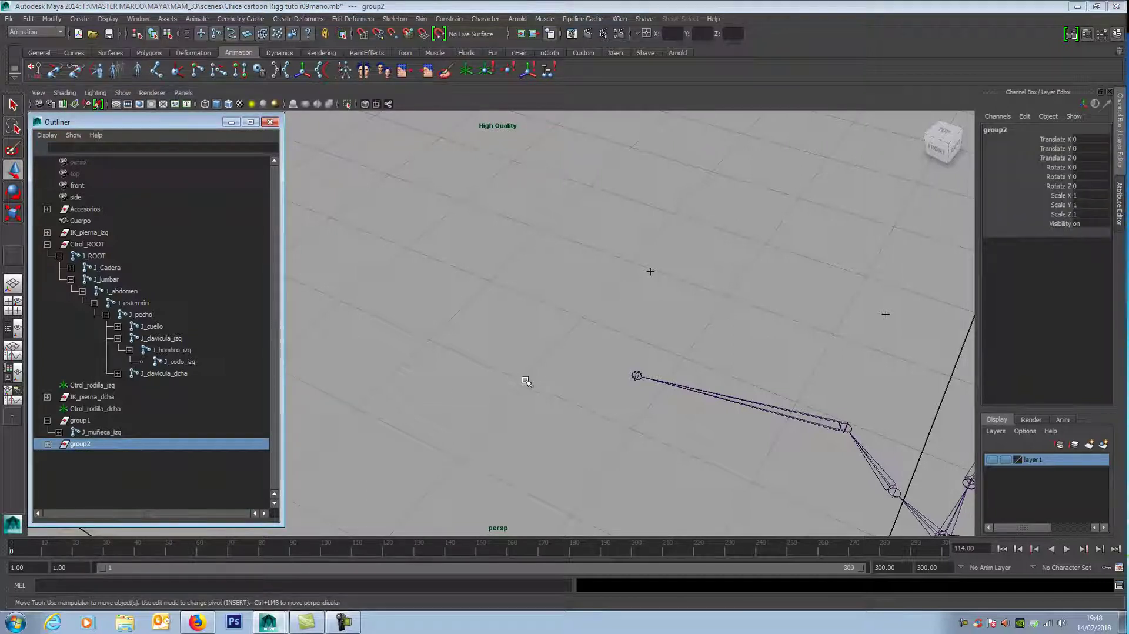
{"action": "scroll", "coordinate": [544, 385], "scroll_direction": "down", "scroll_amount": 2}
{"action": "scroll", "coordinate": [544, 385], "scroll_direction": "down", "scroll_amount": 2}
{"action": "scroll", "coordinate": [560, 395], "scroll_direction": "down", "scroll_amount": 2}
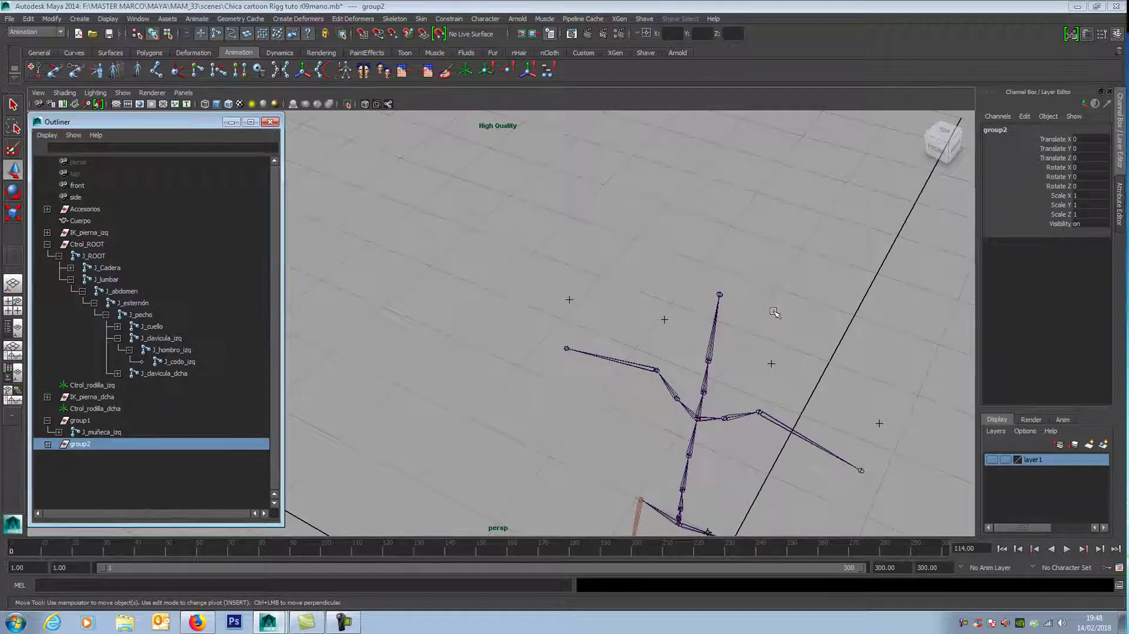
{"action": "middle_click_drag", "start_coordinate": [728, 342], "coordinate": [718, 269], "text": "alt"}
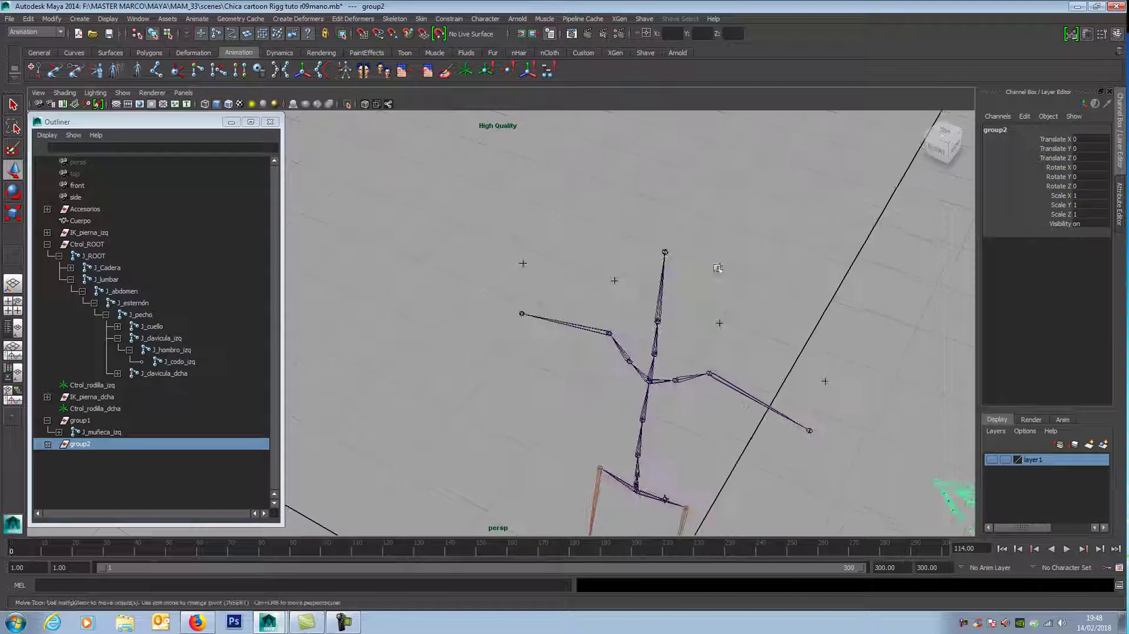
{"action": "left_click", "coordinate": [1078, 194]}
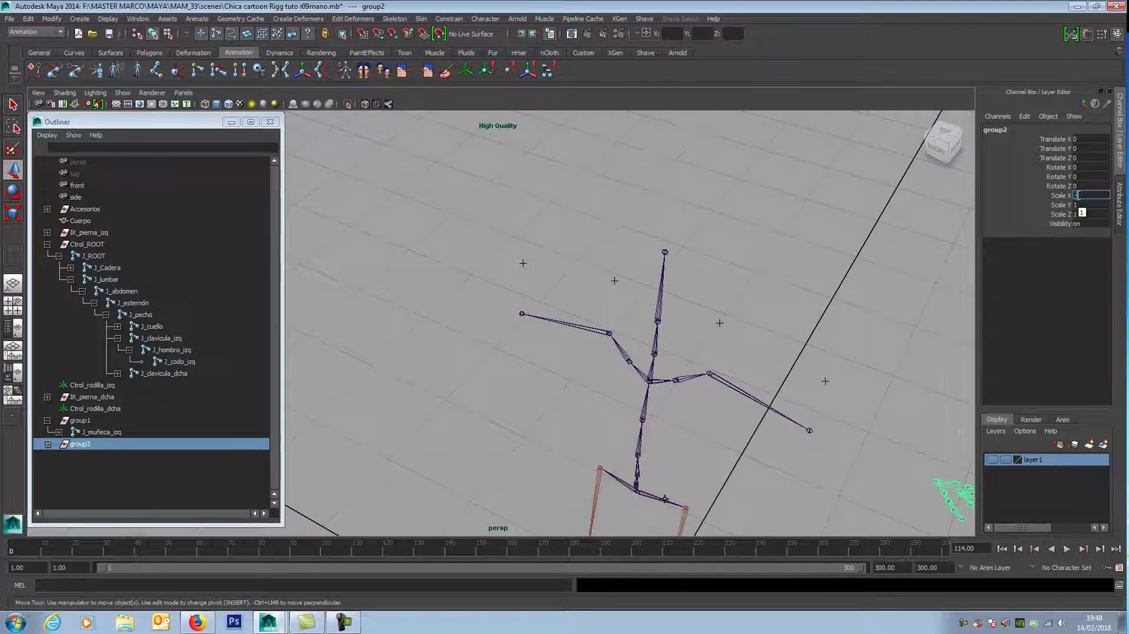
{"action": "type", "text": "1"}
{"action": "key", "text": "Return"}
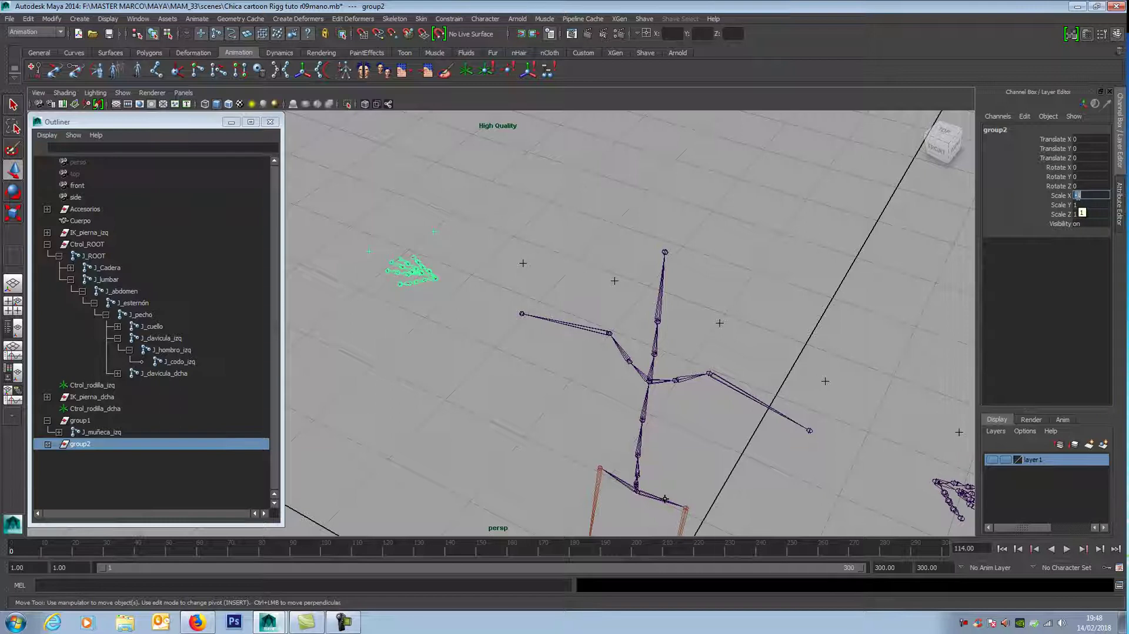
- Select the mirrored copy's wrist joint, then add J_codo_dcha to the selection
{"action": "mouse_move", "coordinate": [736, 284]}
{"action": "left_mouse_down", "text": "alt"}
{"action": "mouse_move", "coordinate": [757, 273]}
{"action": "mouse_move", "coordinate": [731, 272]}
{"action": "left_mouse_up", "text": "alt"}
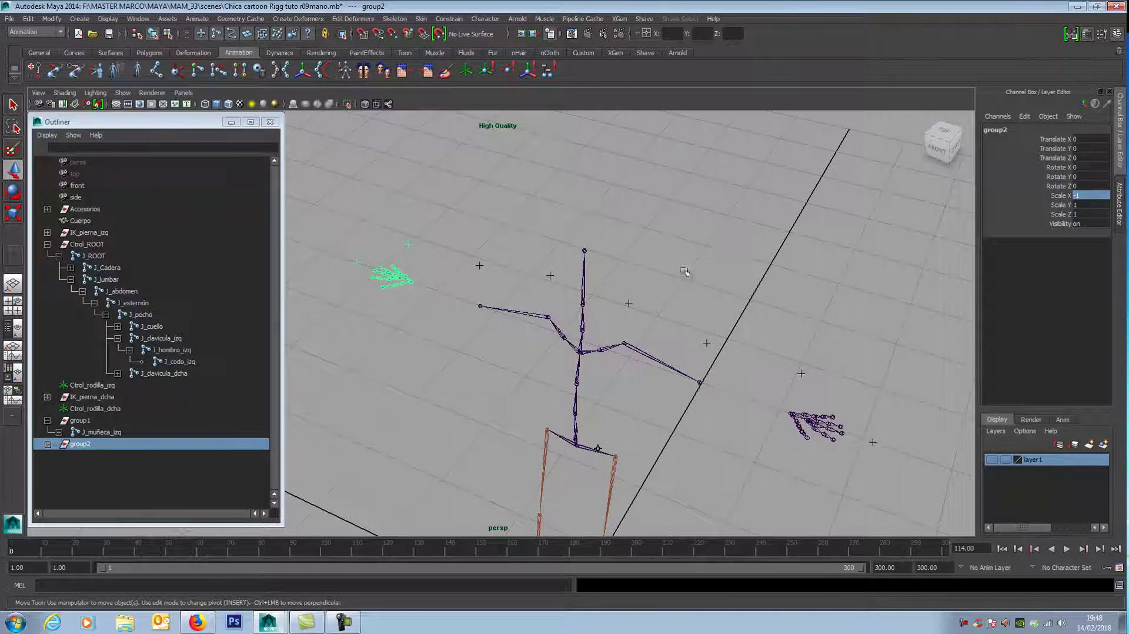
{"action": "scroll", "coordinate": [462, 341], "scroll_direction": "up", "scroll_amount": 3}
{"action": "scroll", "coordinate": [464, 344], "scroll_direction": "up", "scroll_amount": 2}
{"action": "scroll", "coordinate": [467, 353], "scroll_direction": "up", "scroll_amount": 2}
{"action": "scroll", "coordinate": [473, 368], "scroll_direction": "up", "scroll_amount": 2}
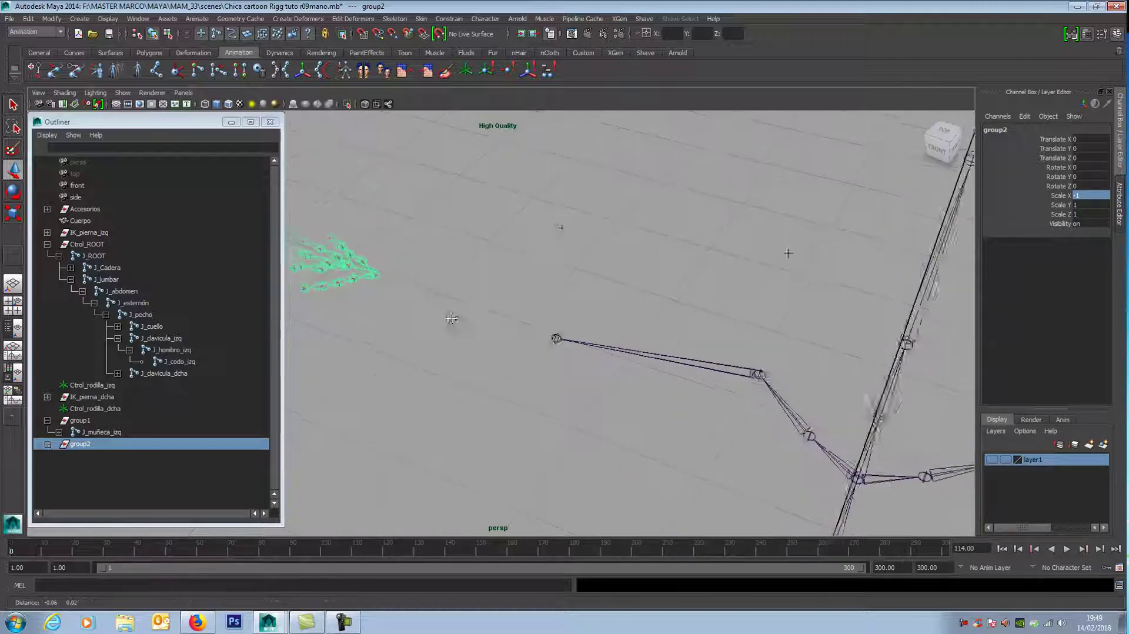
{"action": "scroll", "coordinate": [454, 315], "scroll_direction": "up", "scroll_amount": 2}
{"action": "left_click", "coordinate": [407, 288]}
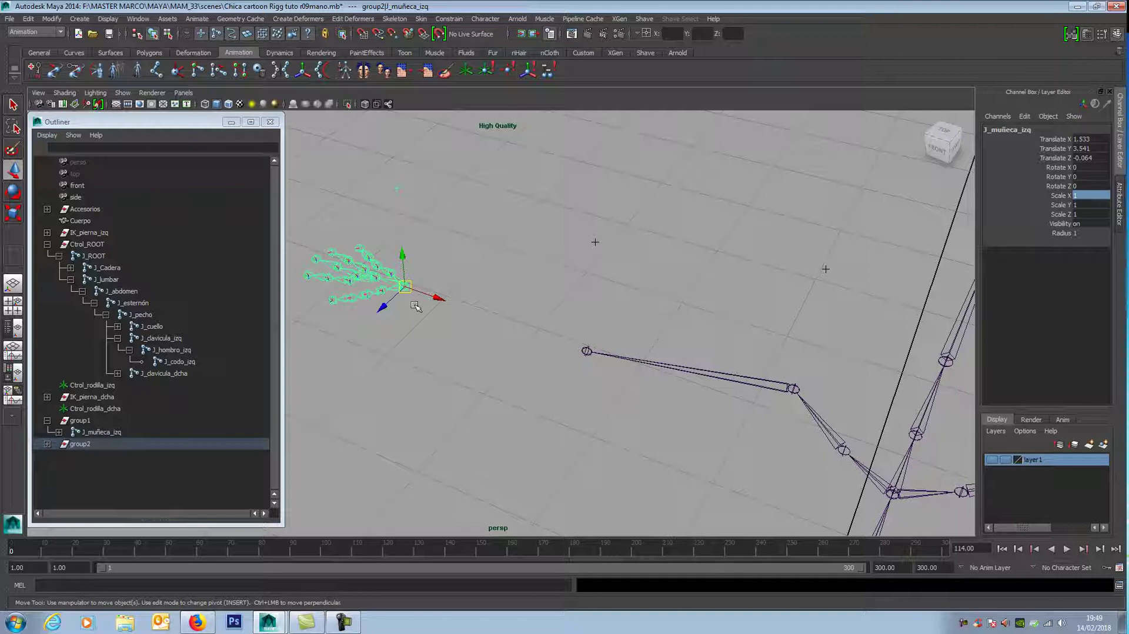
{"action": "left_click", "coordinate": [587, 352]}
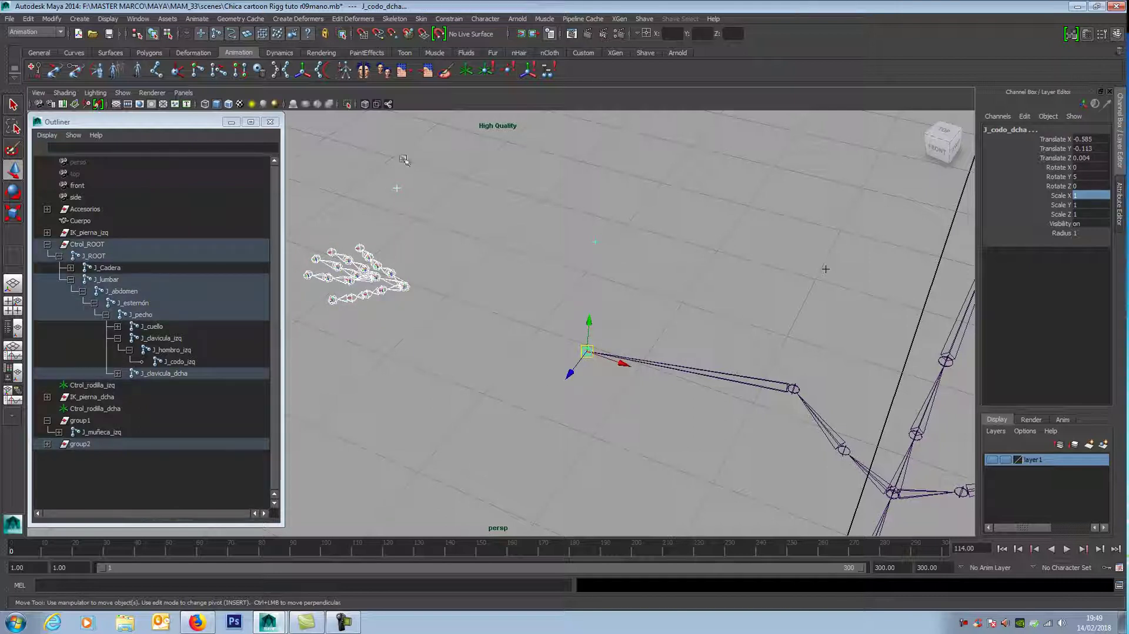
- Parent the mirrored wrist under J_codo_dcha and J_muñeca_izq under J_codo_izq with P
{"action": "key", "text": "p"}
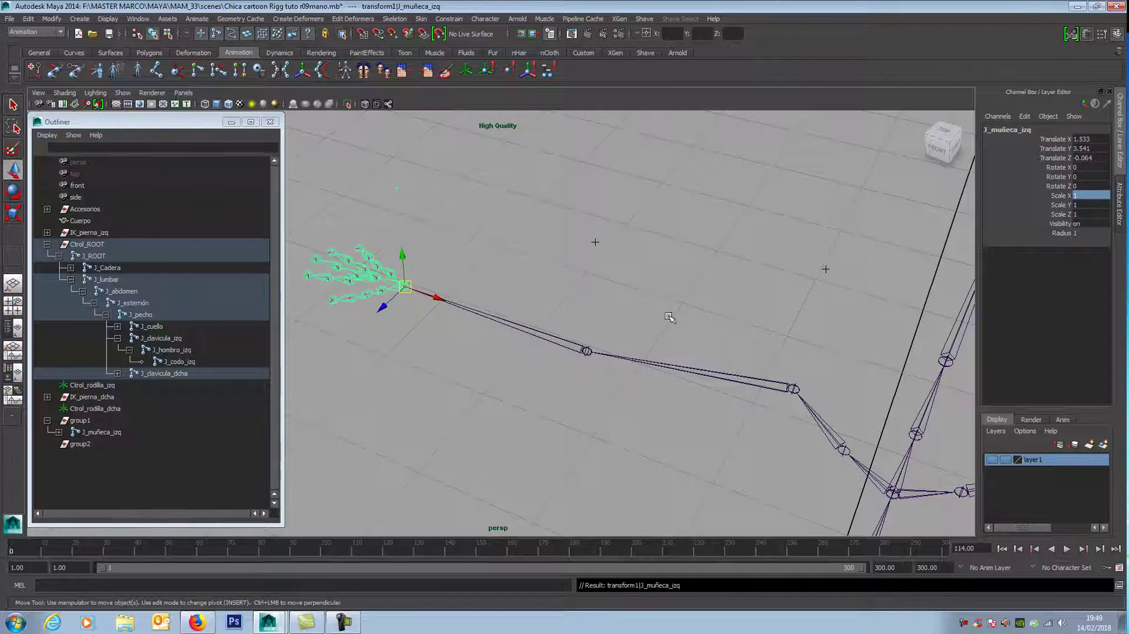
{"action": "left_click_drag", "start_coordinate": [670, 318], "coordinate": [759, 360], "text": "alt"}
{"action": "mouse_move", "coordinate": [830, 360]}
{"action": "left_mouse_down", "text": "alt"}
{"action": "mouse_move", "coordinate": [521, 232]}
{"action": "mouse_move", "coordinate": [686, 388]}
{"action": "left_mouse_up", "text": "alt"}
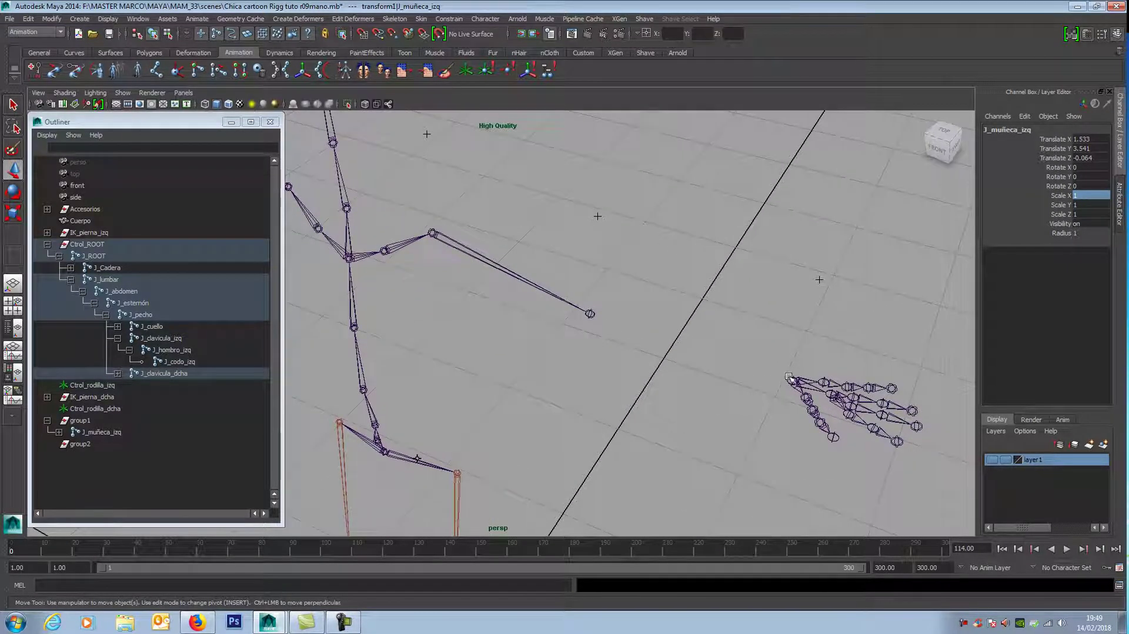
{"action": "left_click", "coordinate": [792, 381]}
{"action": "left_click", "coordinate": [591, 315], "text": "shift"}
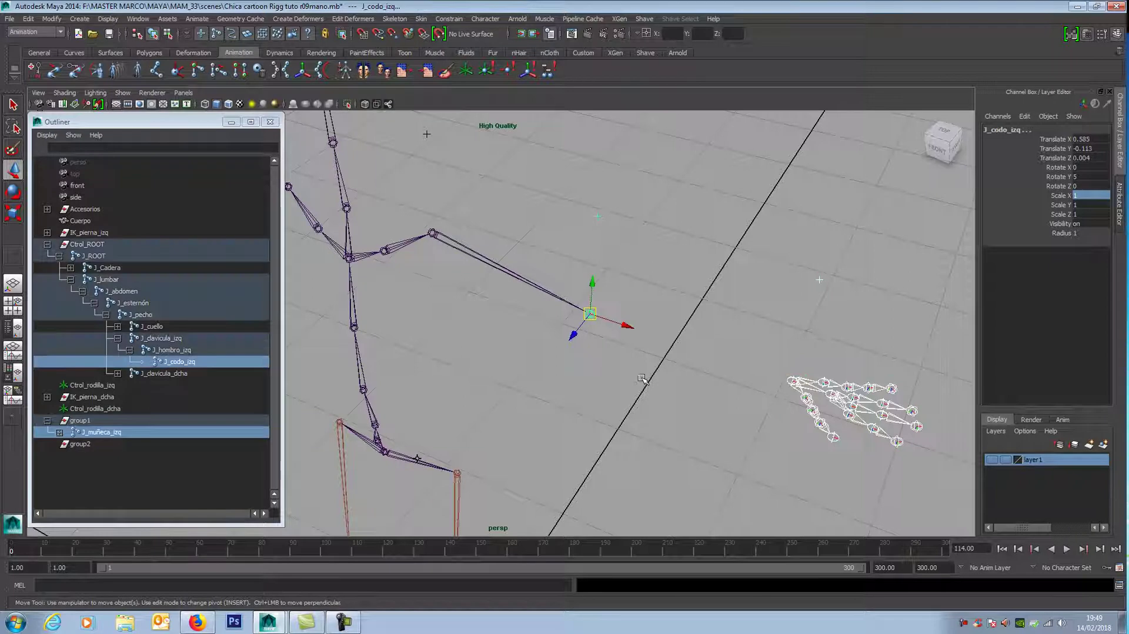
{"action": "key", "text": "p"}
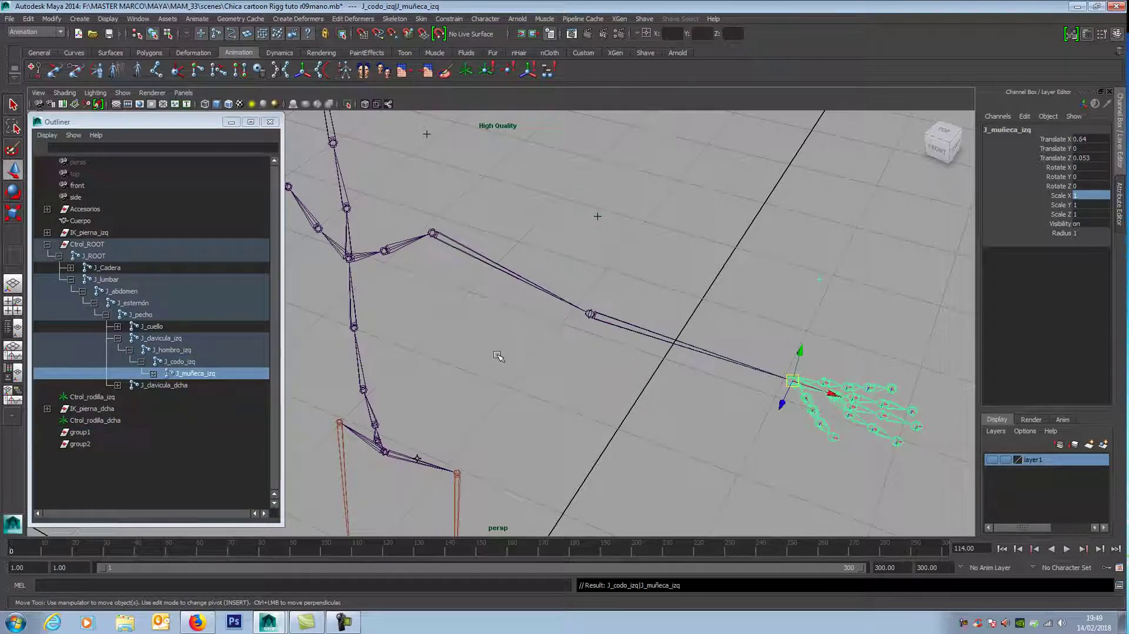
{"action": "mouse_move", "coordinate": [498, 356]}
{"action": "left_mouse_down", "text": "alt"}
{"action": "mouse_move", "coordinate": [493, 375]}
{"action": "mouse_move", "coordinate": [437, 363]}
{"action": "left_mouse_up", "text": "alt"}
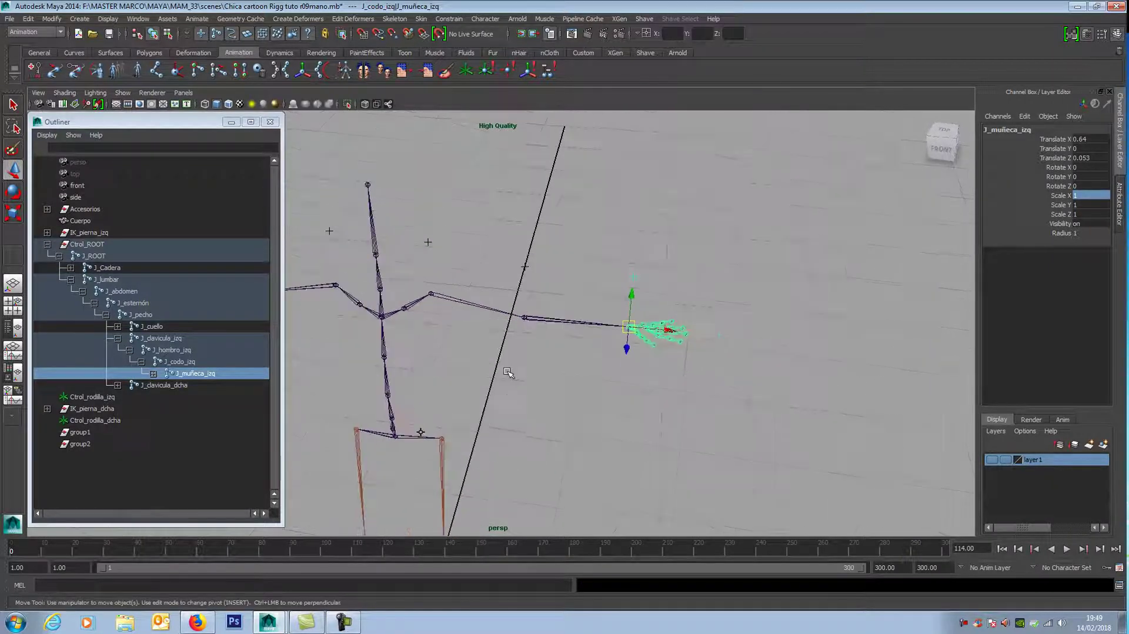
{"action": "middle_click_drag", "start_coordinate": [437, 363], "coordinate": [525, 363], "text": "alt"}
{"action": "scroll", "coordinate": [526, 363], "scroll_direction": "up", "scroll_amount": 2}
{"action": "scroll", "coordinate": [525, 363], "scroll_direction": "up", "scroll_amount": 2}
{"action": "scroll", "coordinate": [525, 364], "scroll_direction": "up", "scroll_amount": 2}
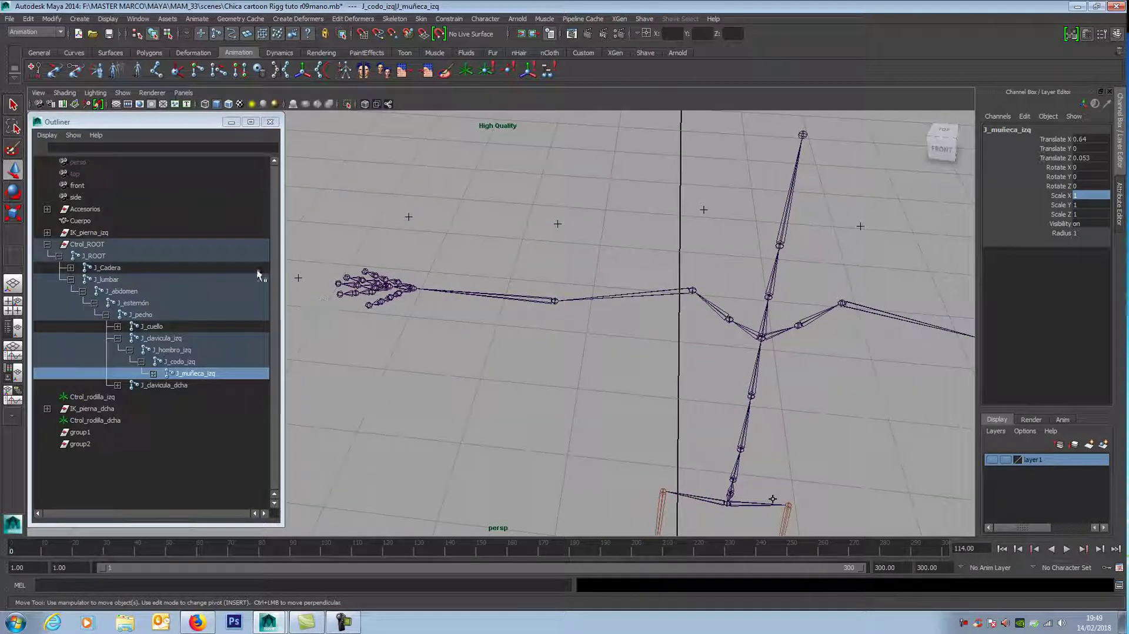
- On Ctrol_mano_IZQ, test ABRIR CERRAR MANO and reset it, then curl CORAZON Dobla Falange to 1.9
{"action": "left_click", "coordinate": [297, 277]}
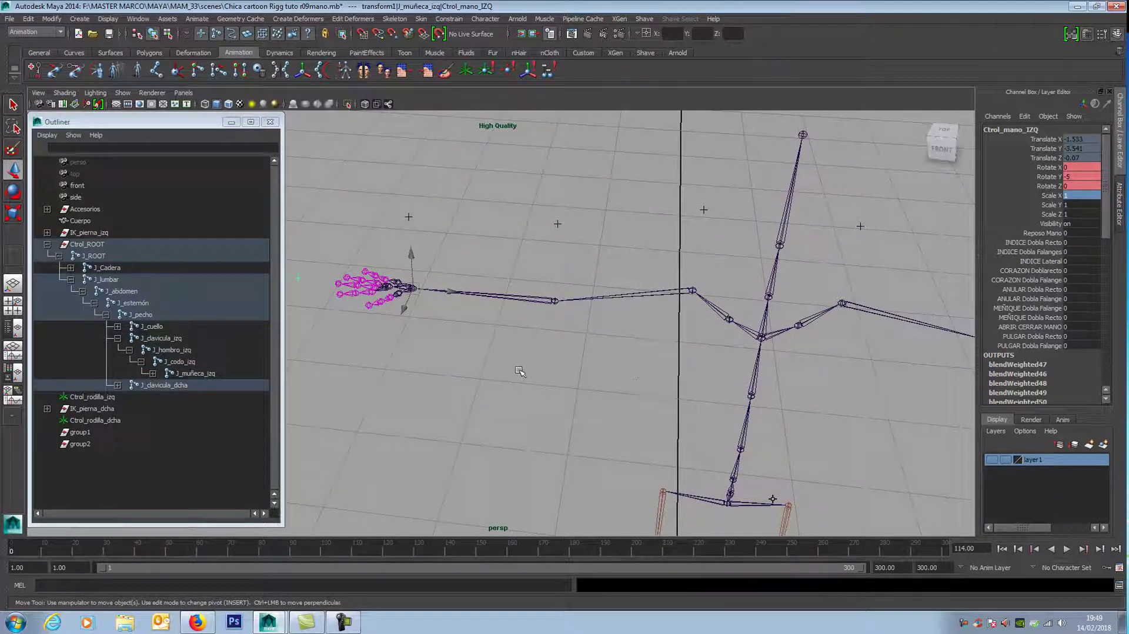
{"action": "left_click_drag", "start_coordinate": [517, 373], "coordinate": [595, 368], "text": "alt"}
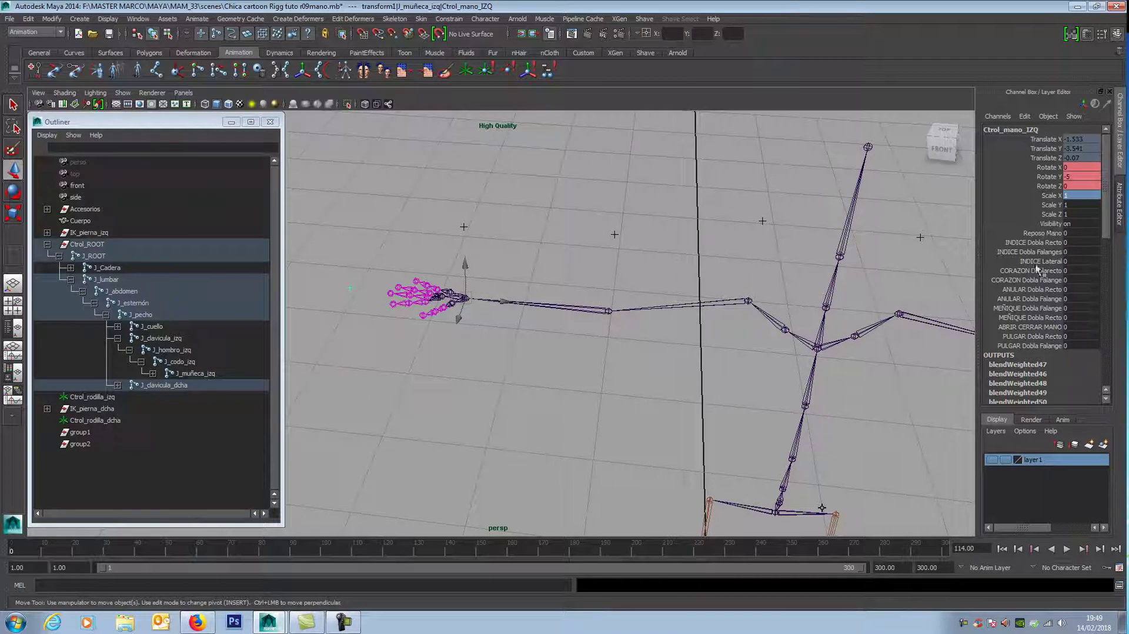
{"action": "left_click", "coordinate": [1033, 327]}
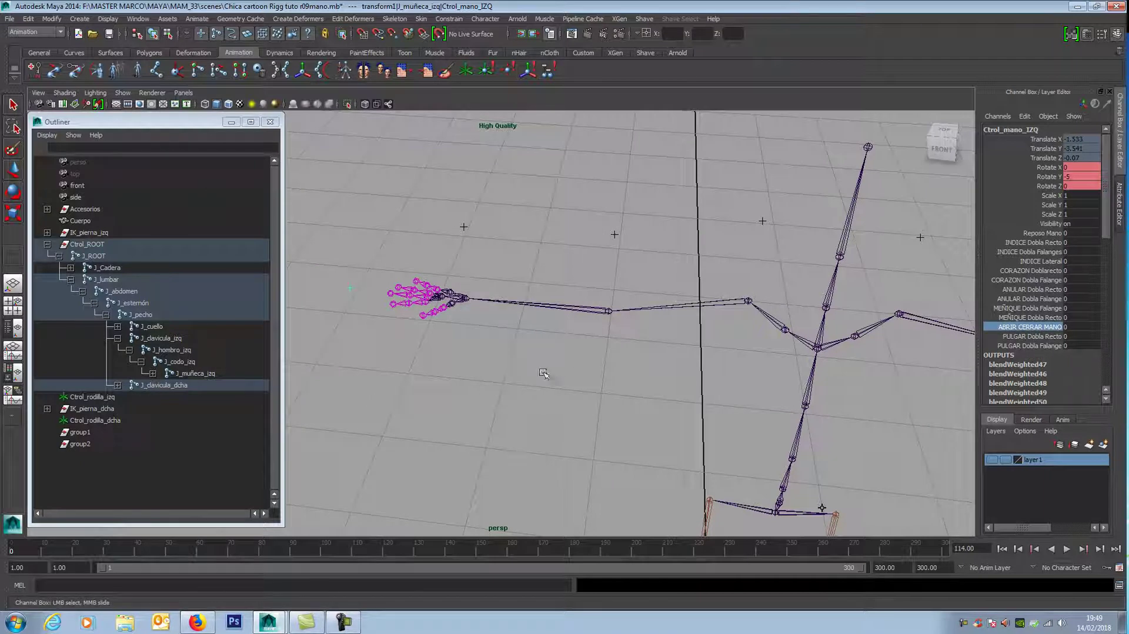
{"action": "mouse_move", "coordinate": [528, 370]}
{"action": "middle_mouse_down"}
{"action": "mouse_move", "coordinate": [508, 371]}
{"action": "mouse_move", "coordinate": [584, 370]}
{"action": "mouse_move", "coordinate": [542, 373]}
{"action": "middle_mouse_up"}
{"action": "left_click", "coordinate": [1055, 308]}
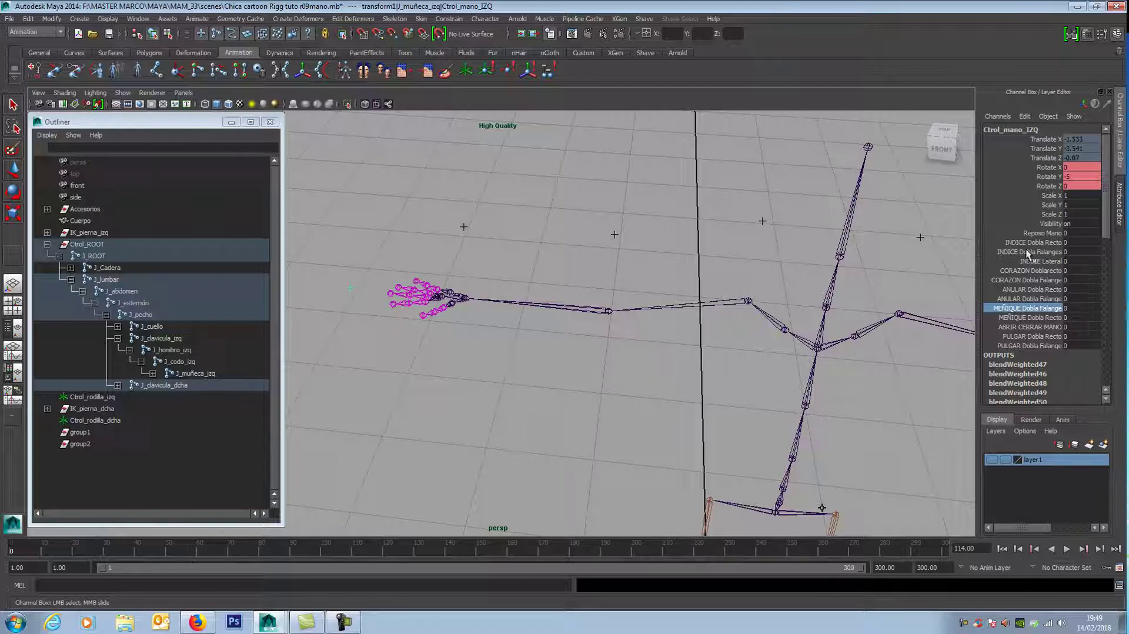
{"action": "left_click", "coordinate": [1024, 281]}
{"action": "mouse_move", "coordinate": [574, 363]}
{"action": "middle_mouse_down"}
{"action": "mouse_move", "coordinate": [608, 359]}
{"action": "mouse_move", "coordinate": [562, 352]}
{"action": "middle_mouse_up"}
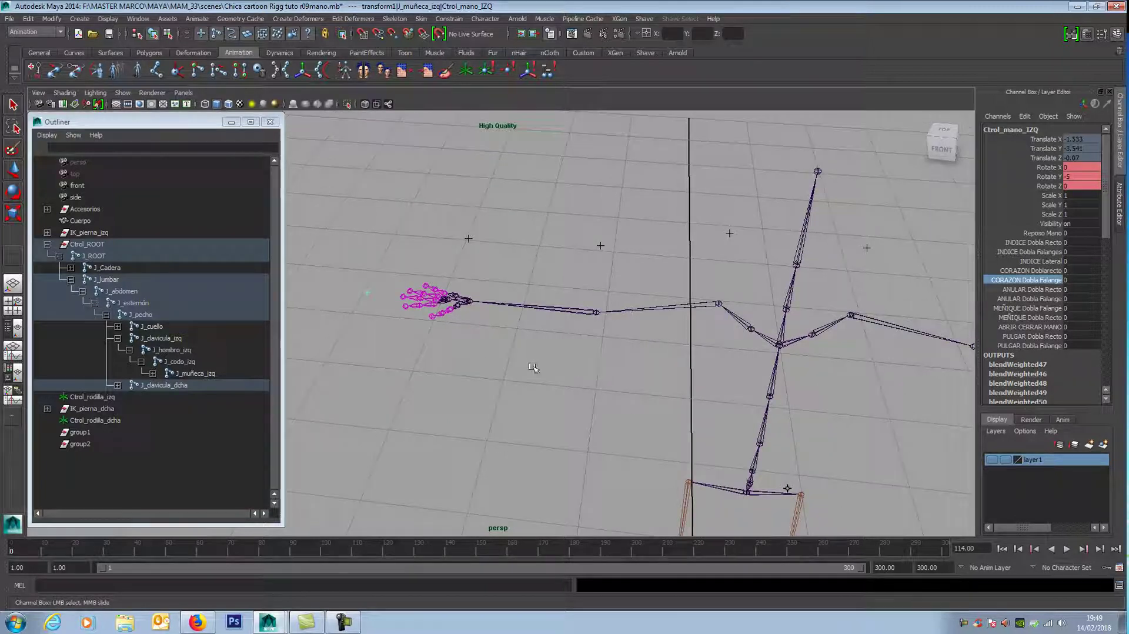
- Expand J_clavicula_dcha, J_hombro_dcha, J_codo_dcha and transform1 in the Outliner
{"action": "left_click", "coordinate": [119, 385]}
{"action": "left_click", "coordinate": [129, 396]}
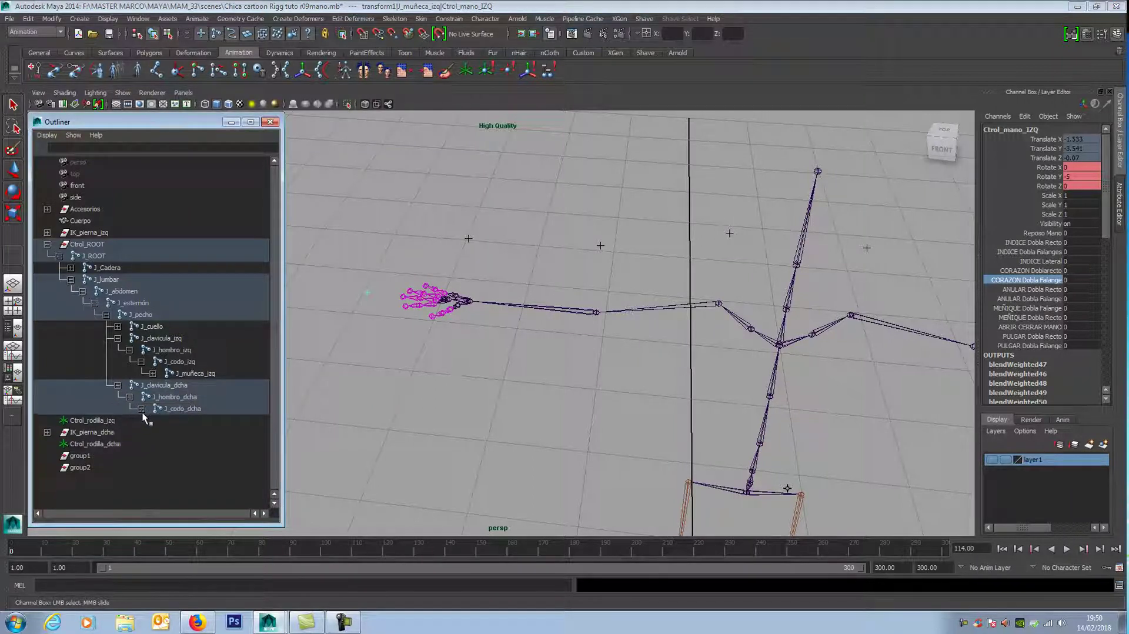
{"action": "left_click", "coordinate": [141, 409]}
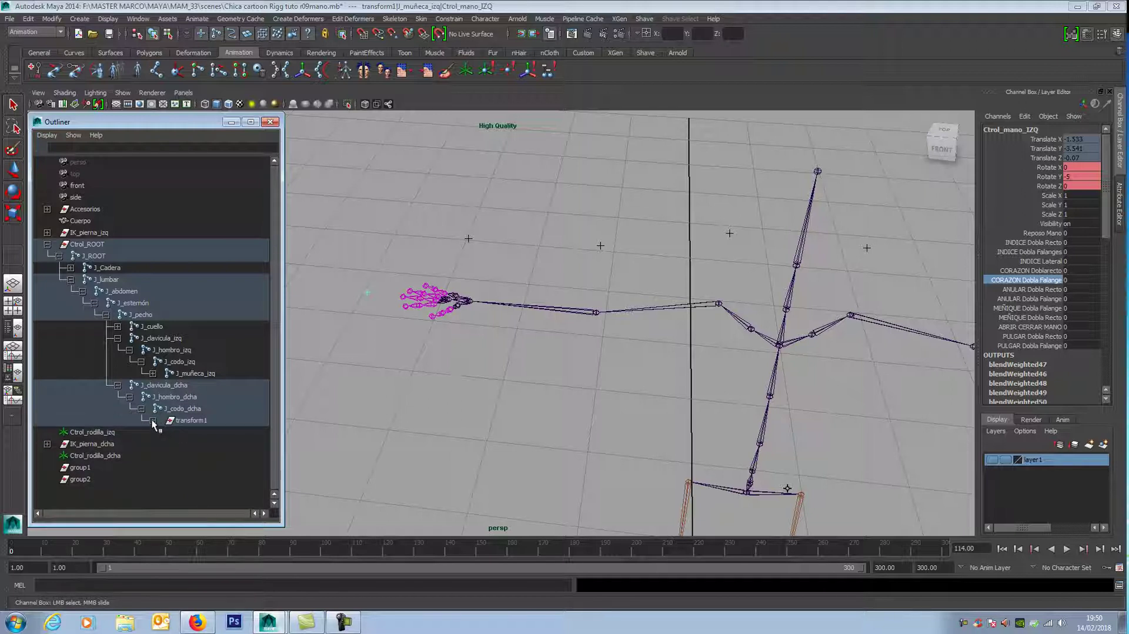
{"action": "left_click", "coordinate": [153, 421]}
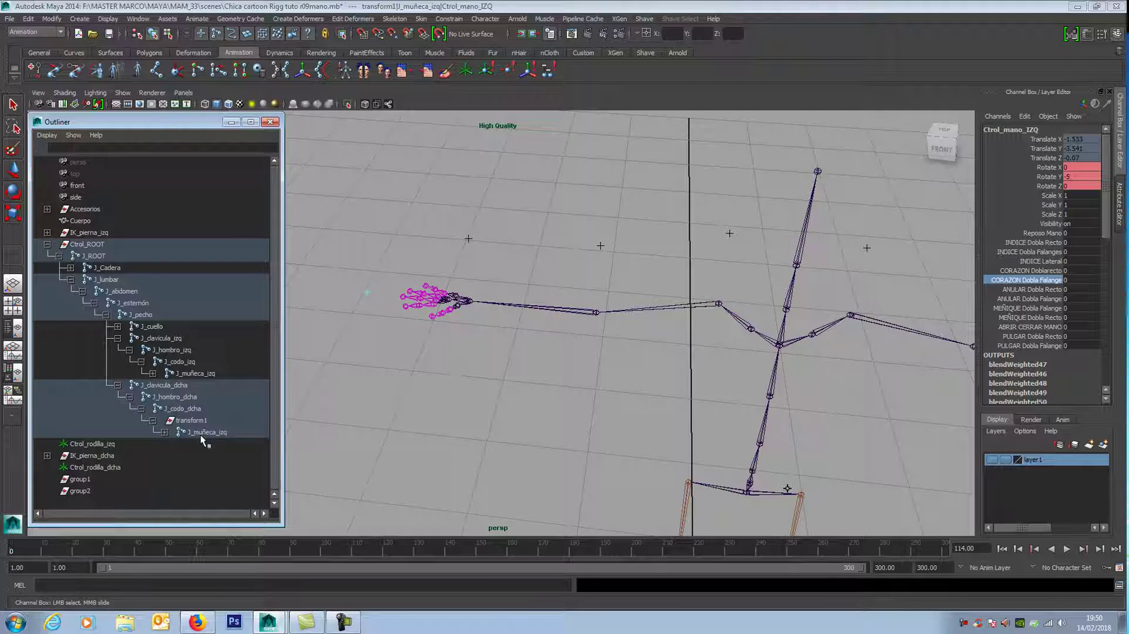
{"action": "left_click", "coordinate": [402, 304]}
{"action": "key", "text": "w"}
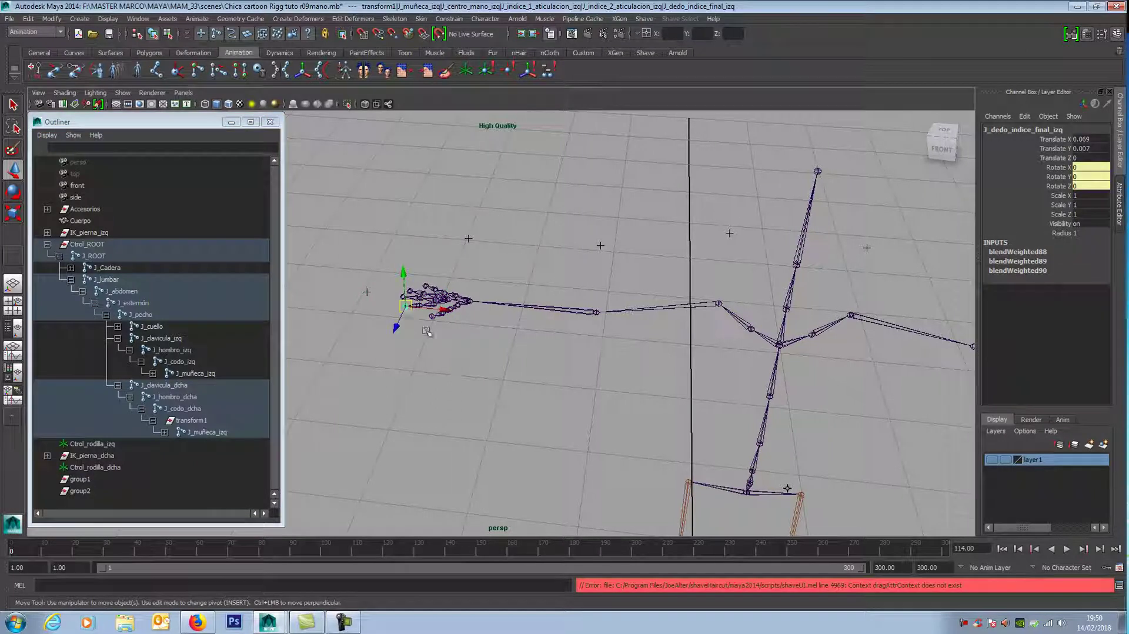
{"action": "scroll", "coordinate": [455, 353], "scroll_direction": "up", "scroll_amount": 3}
{"action": "scroll", "coordinate": [455, 353], "scroll_direction": "up", "scroll_amount": 1}
{"action": "scroll", "coordinate": [456, 353], "scroll_direction": "up", "scroll_amount": 3}
{"action": "middle_click_drag", "start_coordinate": [479, 353], "coordinate": [638, 379], "text": "alt"}
{"action": "scroll", "coordinate": [612, 391], "scroll_direction": "up", "scroll_amount": 2}
{"action": "left_click", "coordinate": [471, 331]}
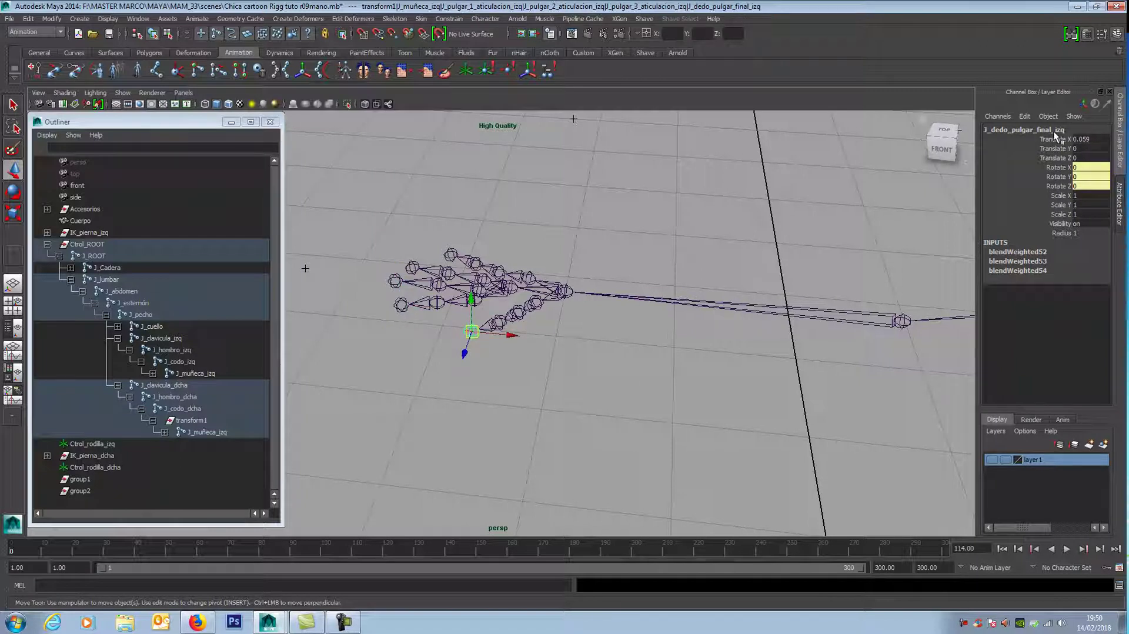
{"action": "left_click", "coordinate": [438, 302]}
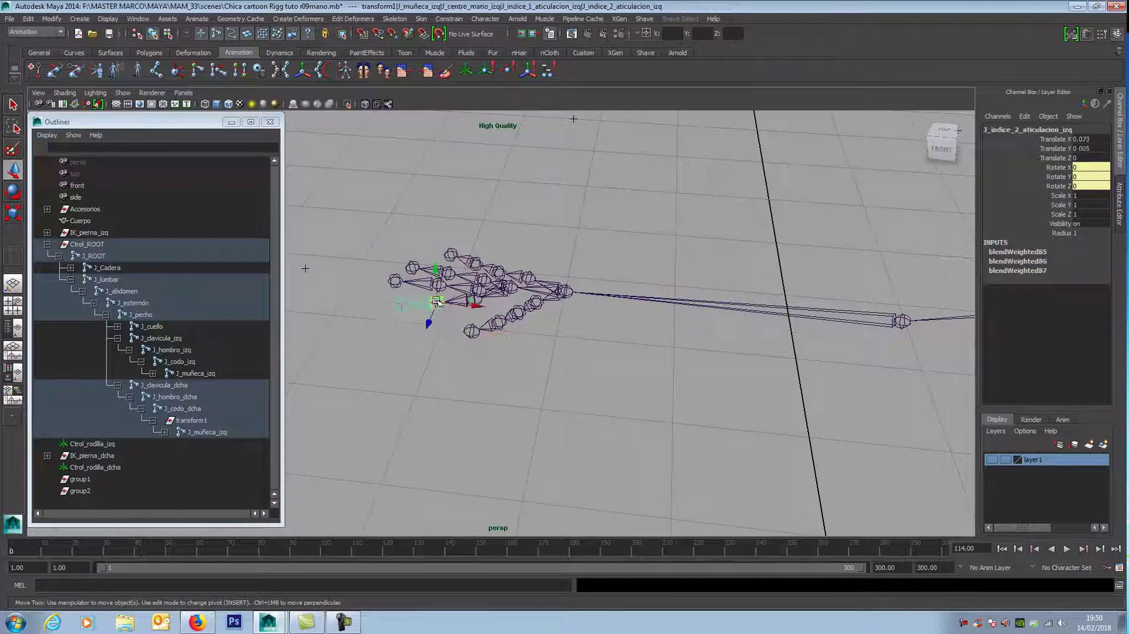
{"action": "left_click", "coordinate": [395, 280]}
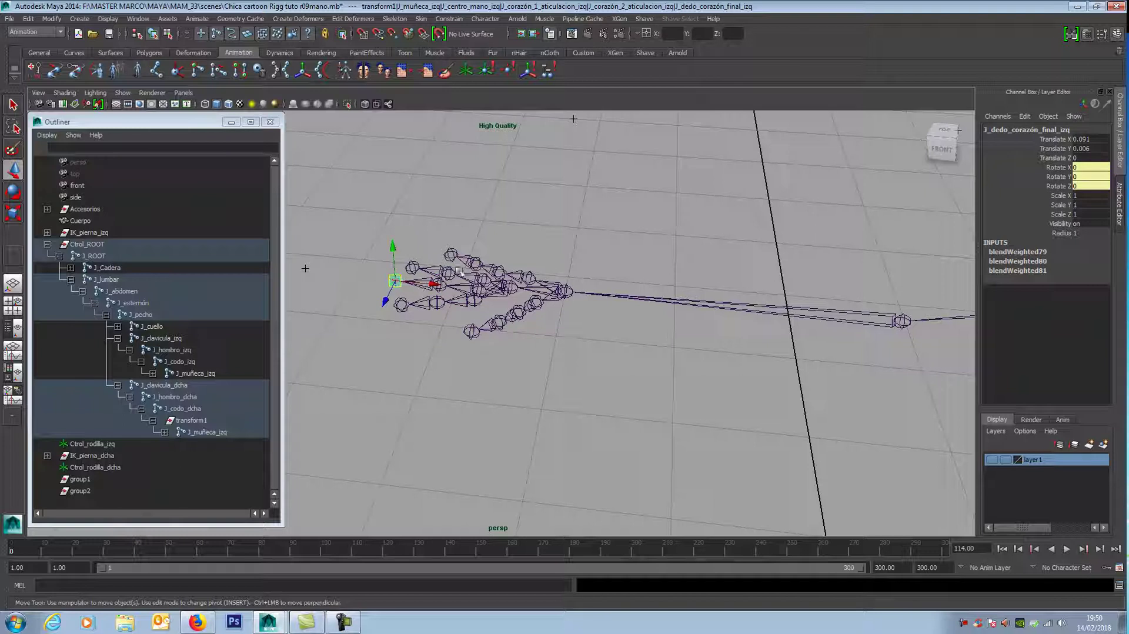
{"action": "left_click", "coordinate": [476, 263]}
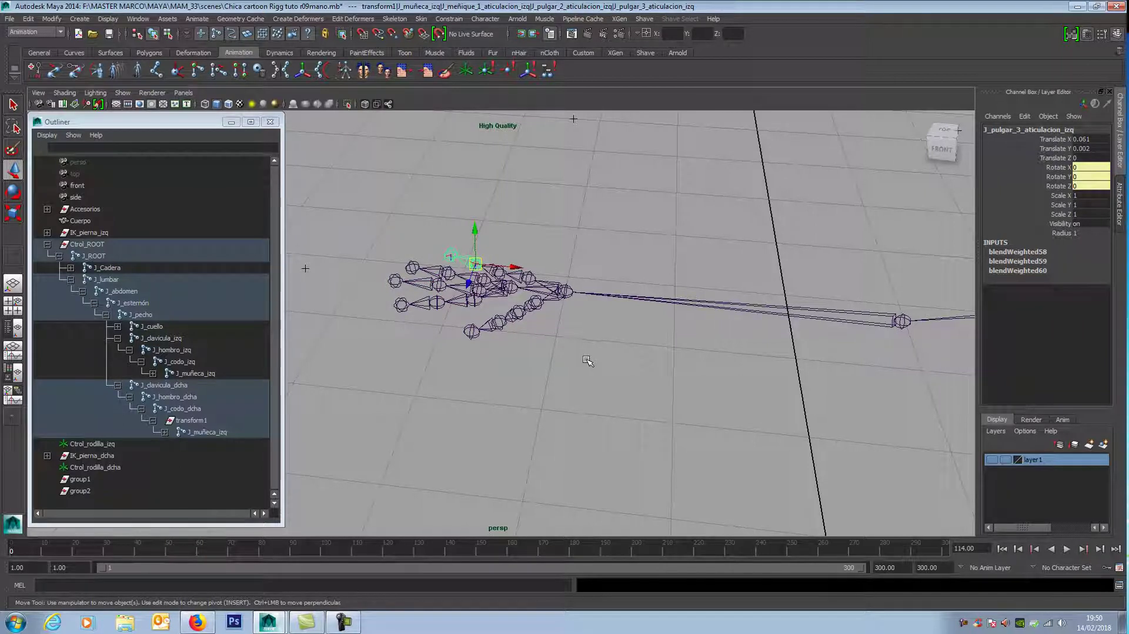
{"action": "left_click_drag", "start_coordinate": [585, 358], "coordinate": [787, 368], "text": "alt"}
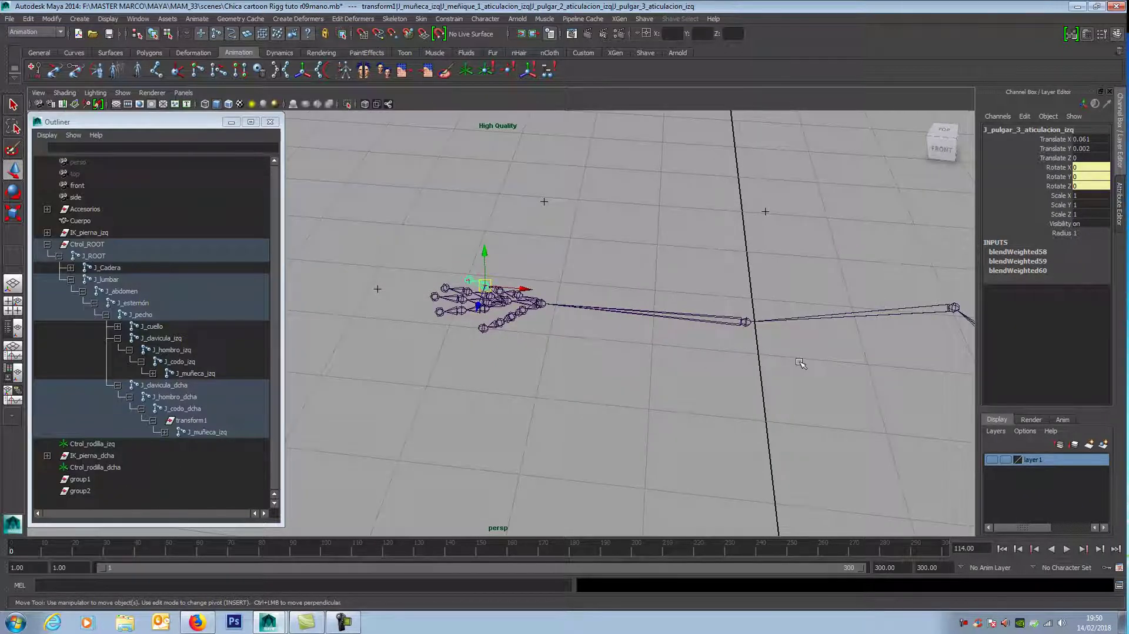
{"action": "scroll", "coordinate": [791, 364], "scroll_direction": "down", "scroll_amount": 3}
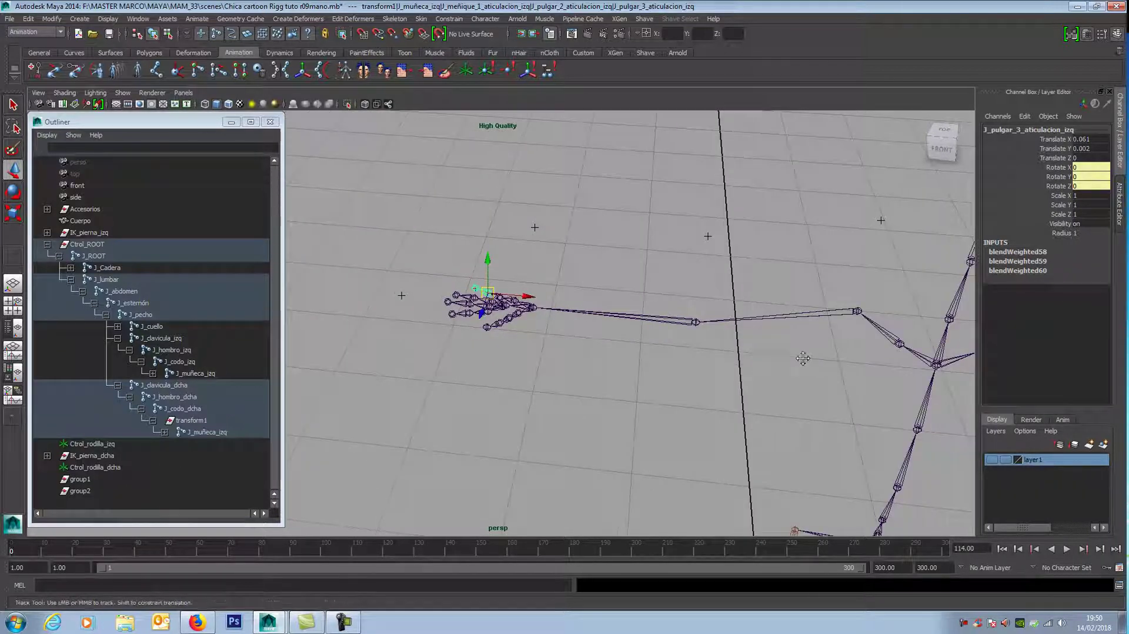
{"action": "left_click_drag", "start_coordinate": [801, 359], "coordinate": [456, 353], "text": "alt"}
{"action": "left_click_drag", "start_coordinate": [641, 391], "coordinate": [679, 381], "text": "alt"}
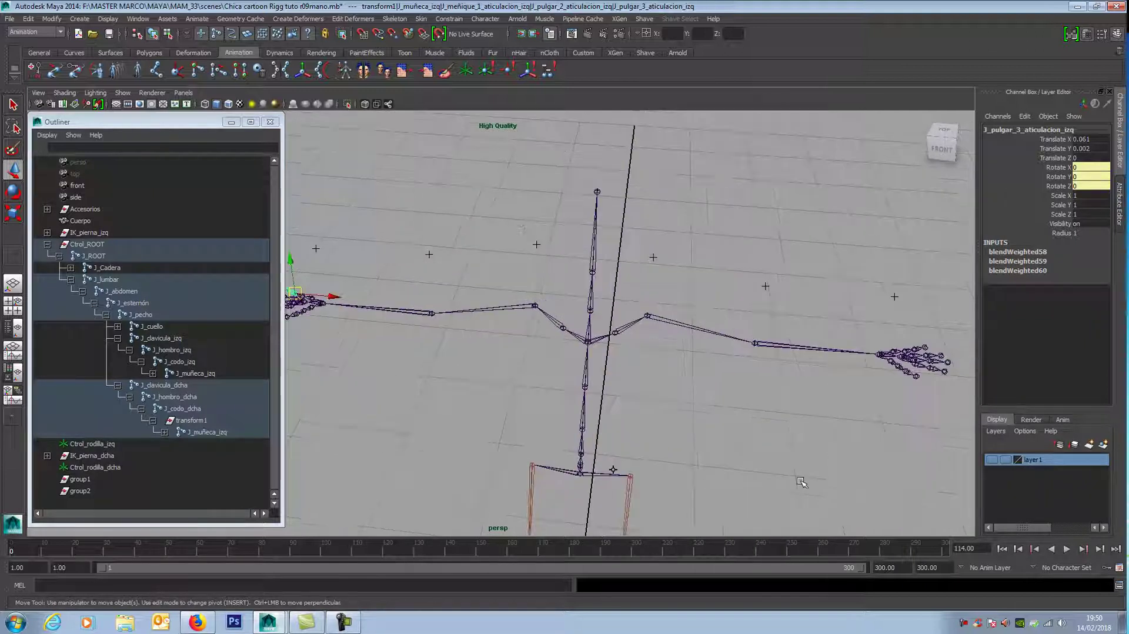
{"action": "left_click", "coordinate": [747, 426]}
{"action": "mouse_move", "coordinate": [759, 442]}
{"action": "left_mouse_down", "text": "alt"}
{"action": "mouse_move", "coordinate": [731, 454]}
{"action": "mouse_move", "coordinate": [682, 388]}
{"action": "left_mouse_up", "text": "alt"}
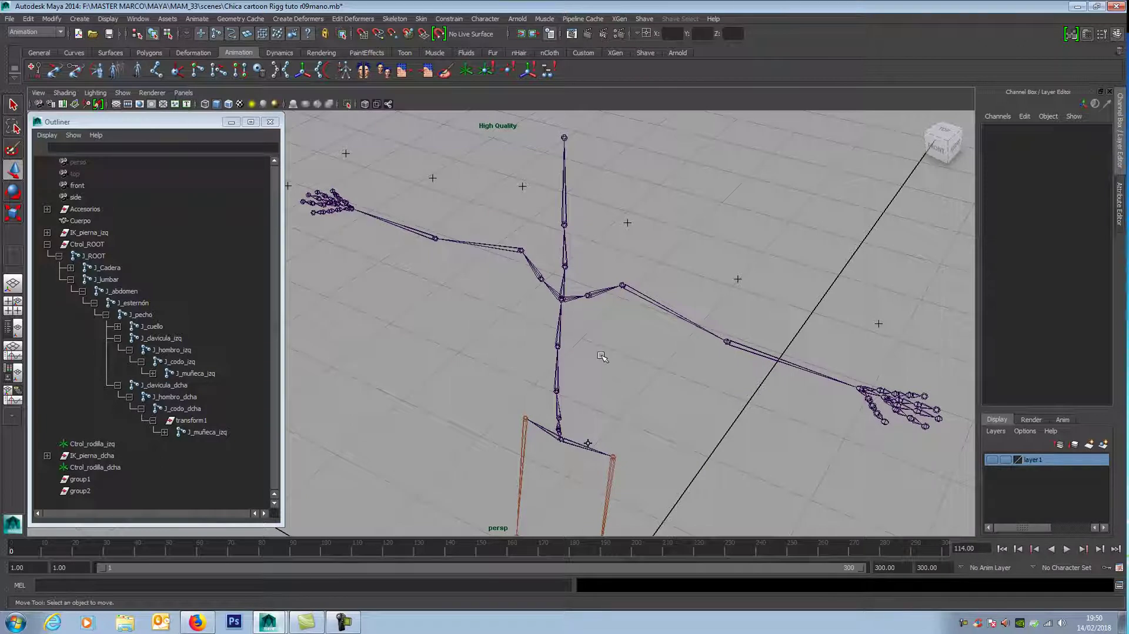
{"action": "scroll", "coordinate": [459, 327], "scroll_direction": "up", "scroll_amount": 3}
{"action": "scroll", "coordinate": [500, 338], "scroll_direction": "up", "scroll_amount": 3}
{"action": "scroll", "coordinate": [501, 341], "scroll_direction": "up", "scroll_amount": 2}
{"action": "scroll", "coordinate": [524, 388], "scroll_direction": "up", "scroll_amount": 2}
{"action": "scroll", "coordinate": [523, 388], "scroll_direction": "up", "scroll_amount": 2}
{"action": "scroll", "coordinate": [517, 306], "scroll_direction": "up", "scroll_amount": 2}
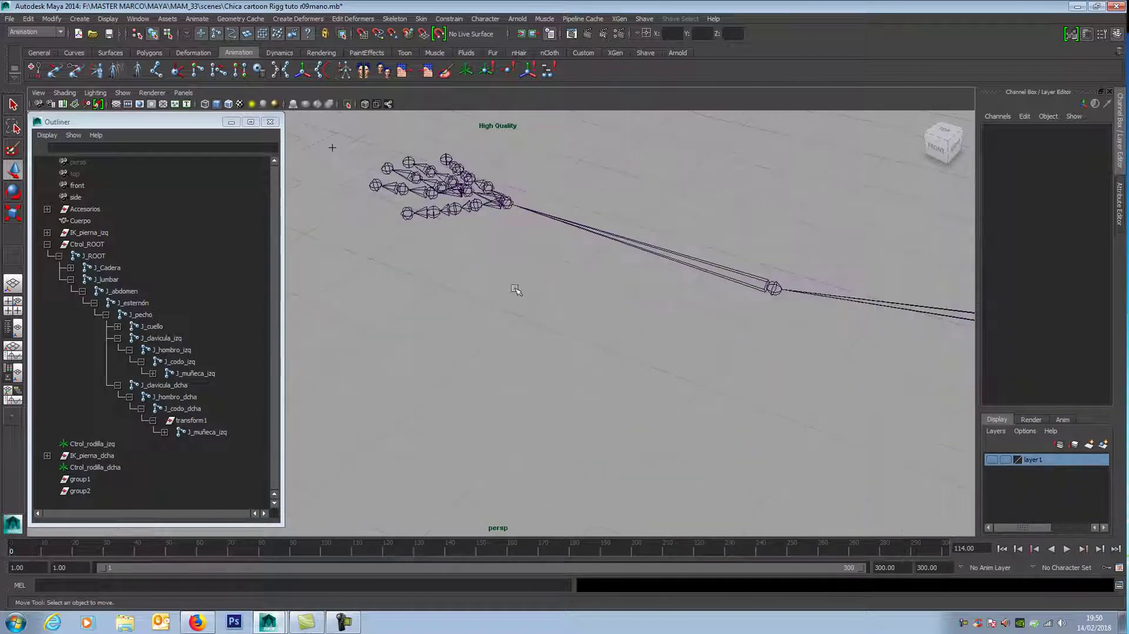
{"action": "middle_click_drag", "start_coordinate": [515, 290], "coordinate": [552, 389], "text": "alt"}
- Rename the right arm's wrist joint to J_muñeca_dcha
{"action": "left_click", "coordinate": [524, 272]}
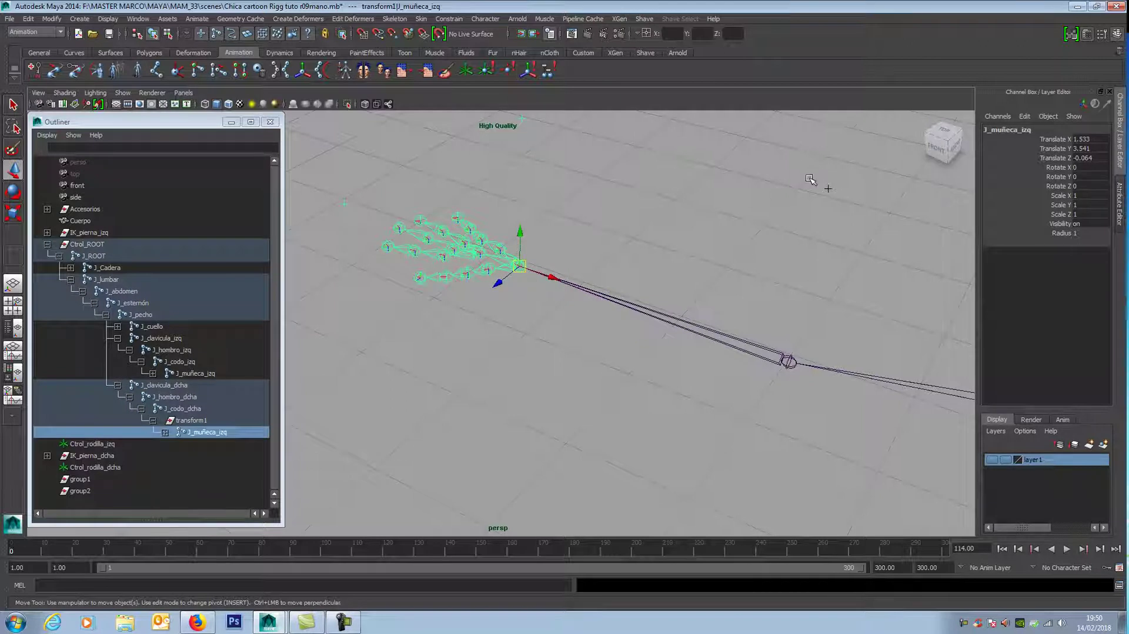
{"action": "left_click", "coordinate": [1027, 130]}
{"action": "left_click", "coordinate": [1024, 129]}
{"action": "type", "text": "dcha"}
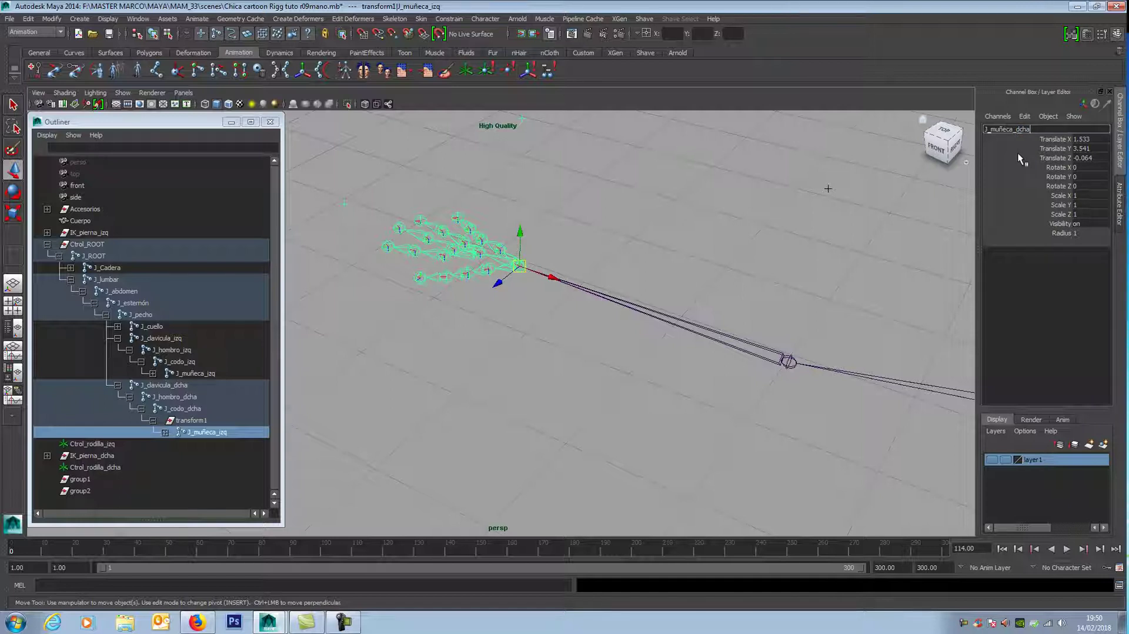
{"action": "key", "text": "Return"}
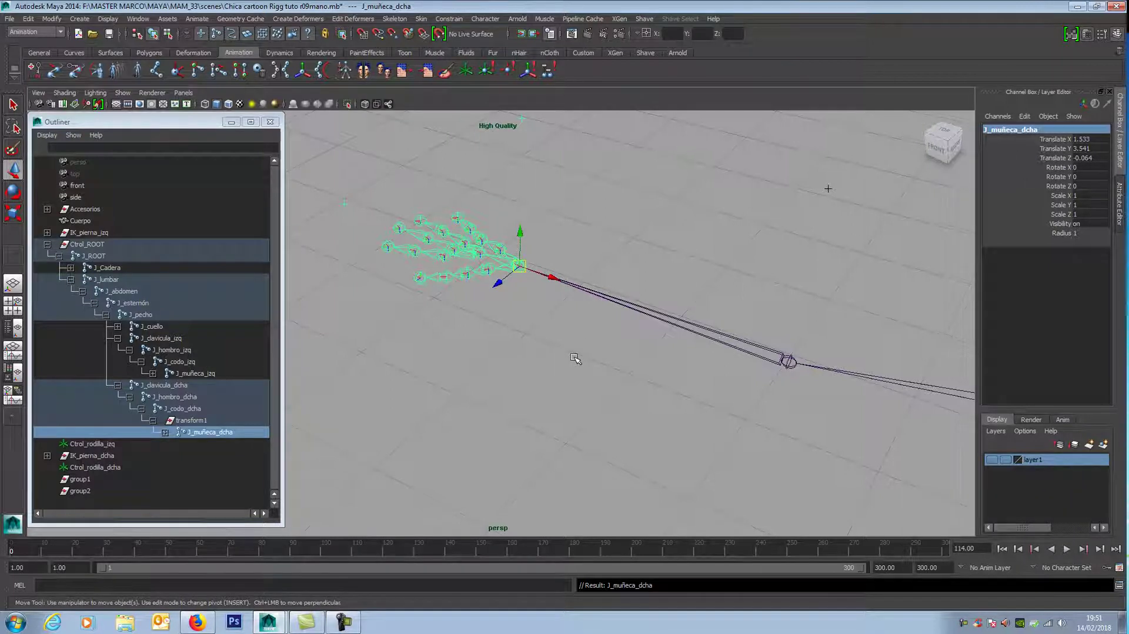
- Rename the right hand control Ctrol_mano_IZQ to Ctrol_mano_DCHA
{"action": "left_click", "coordinate": [335, 199]}
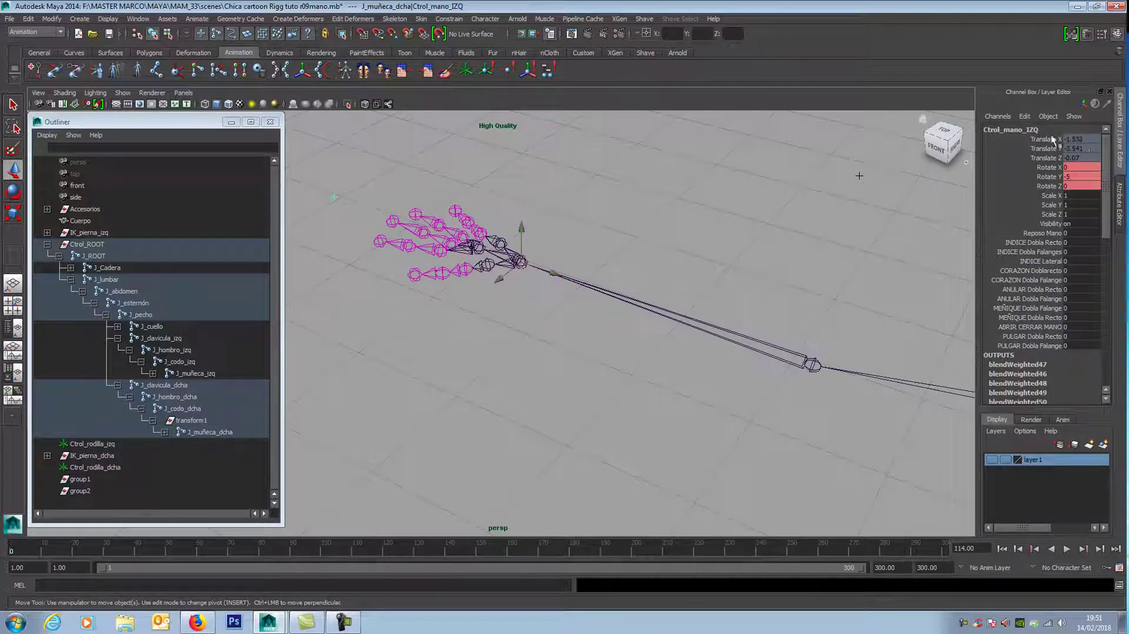
{"action": "double_click", "coordinate": [1034, 129]}
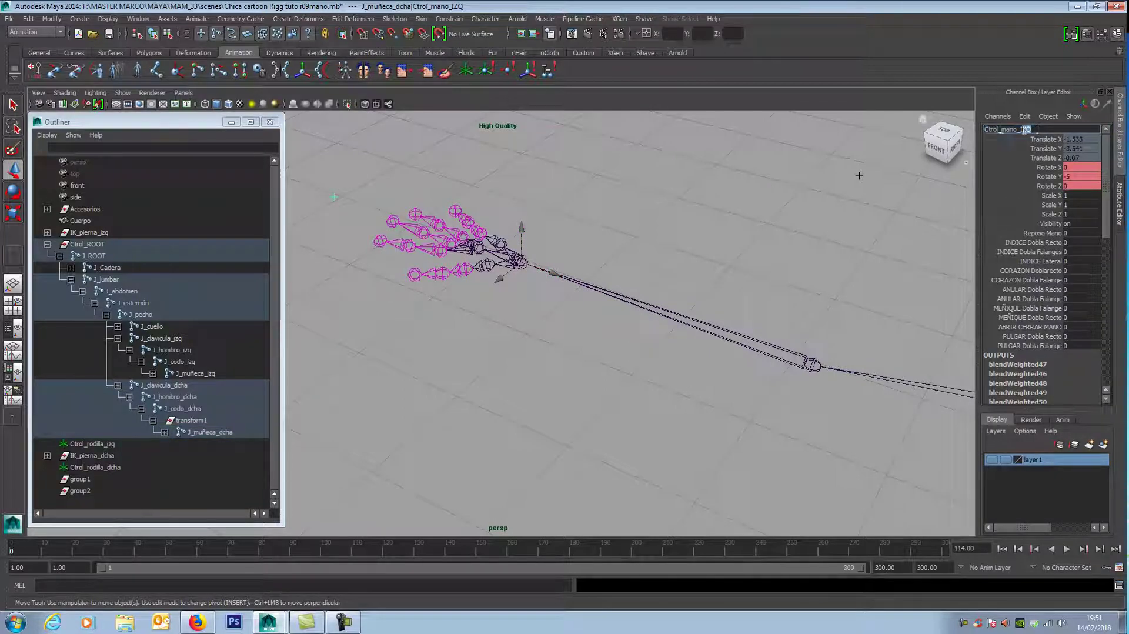
{"action": "type", "text": "dch"}
{"action": "key", "text": "Return"}
{"action": "left_click_drag", "start_coordinate": [579, 330], "coordinate": [577, 340], "text": "alt"}
{"action": "right_click_drag", "start_coordinate": [577, 340], "coordinate": [566, 417], "text": "alt"}
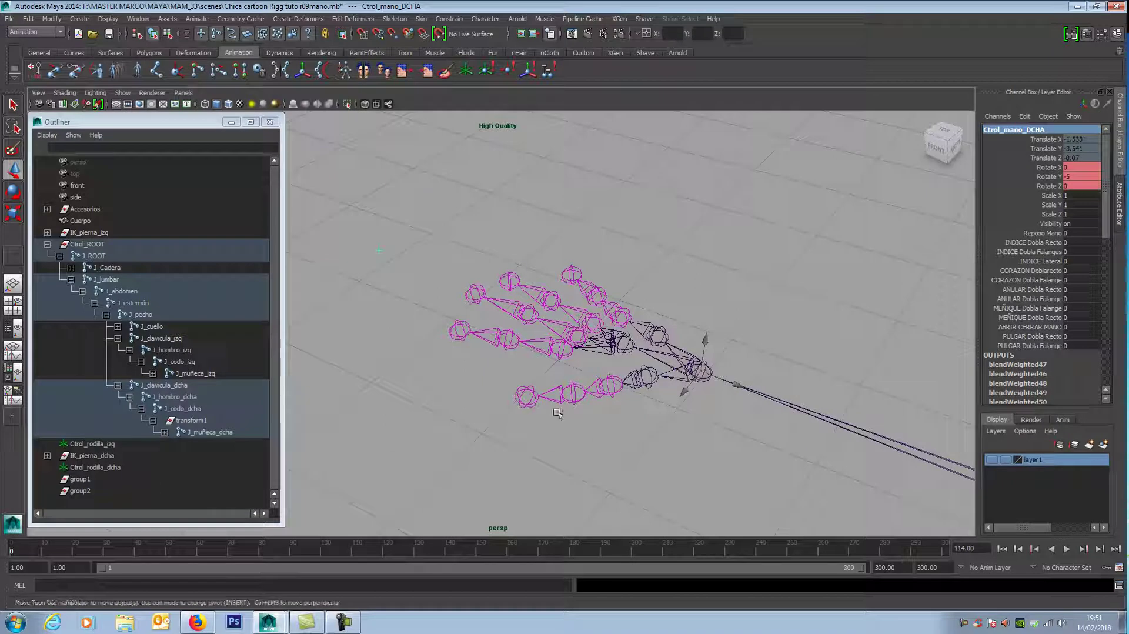
- Rename the right thumb tip J_dedo_pulgar_final_dcha and the next joint J_pulgar_3_aticulacion_dcha
{"action": "left_click", "coordinate": [800, 349]}
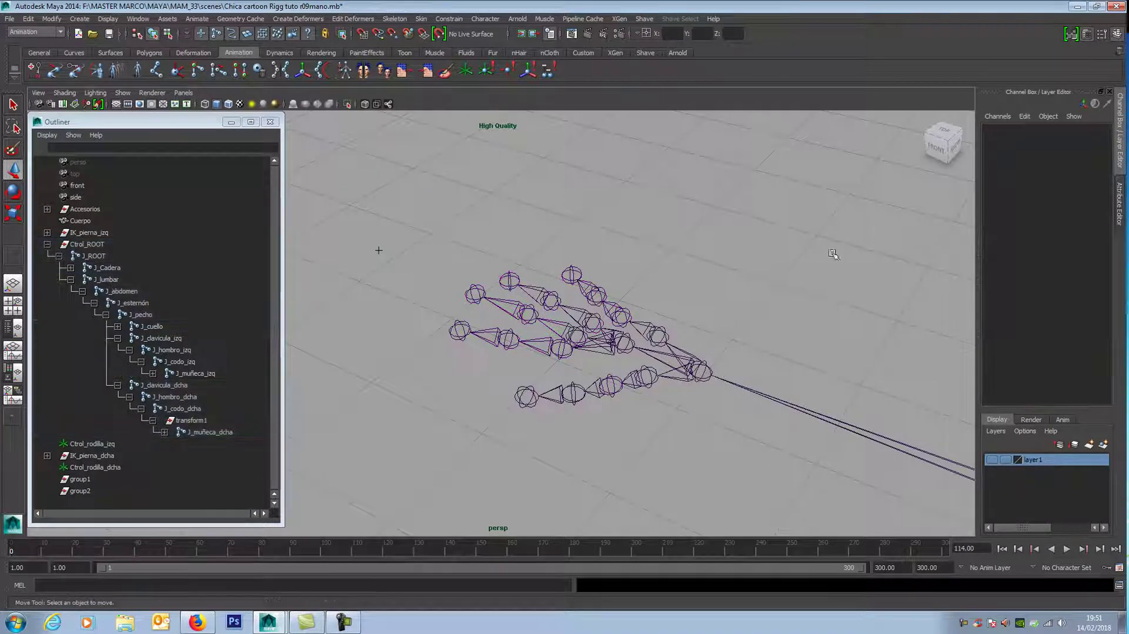
{"action": "left_click", "coordinate": [526, 397]}
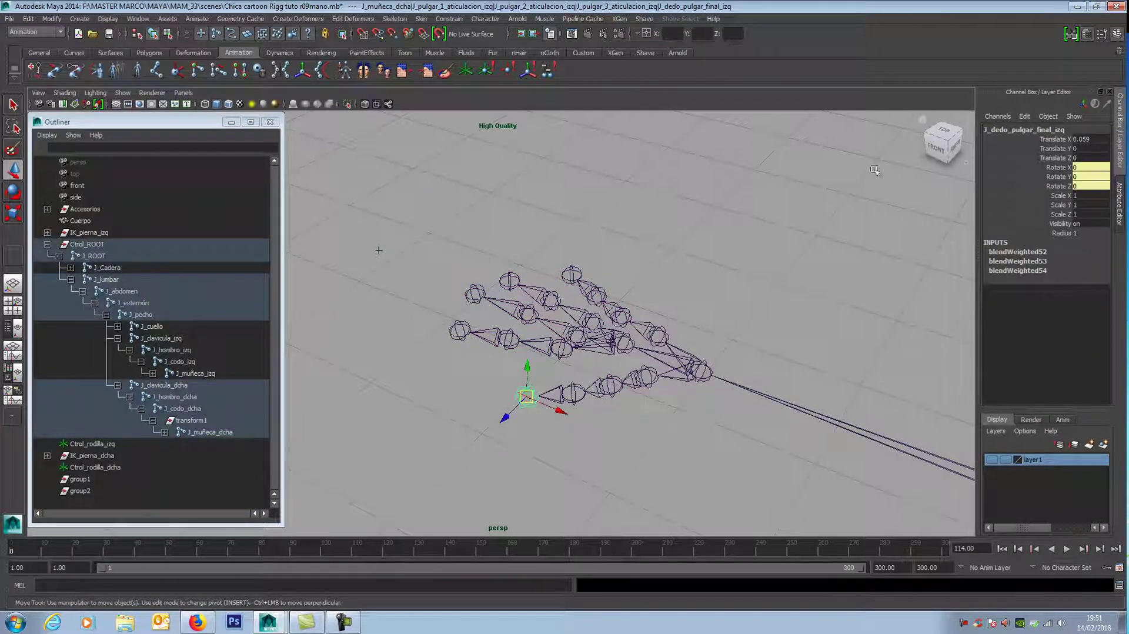
{"action": "left_click", "coordinate": [1059, 129]}
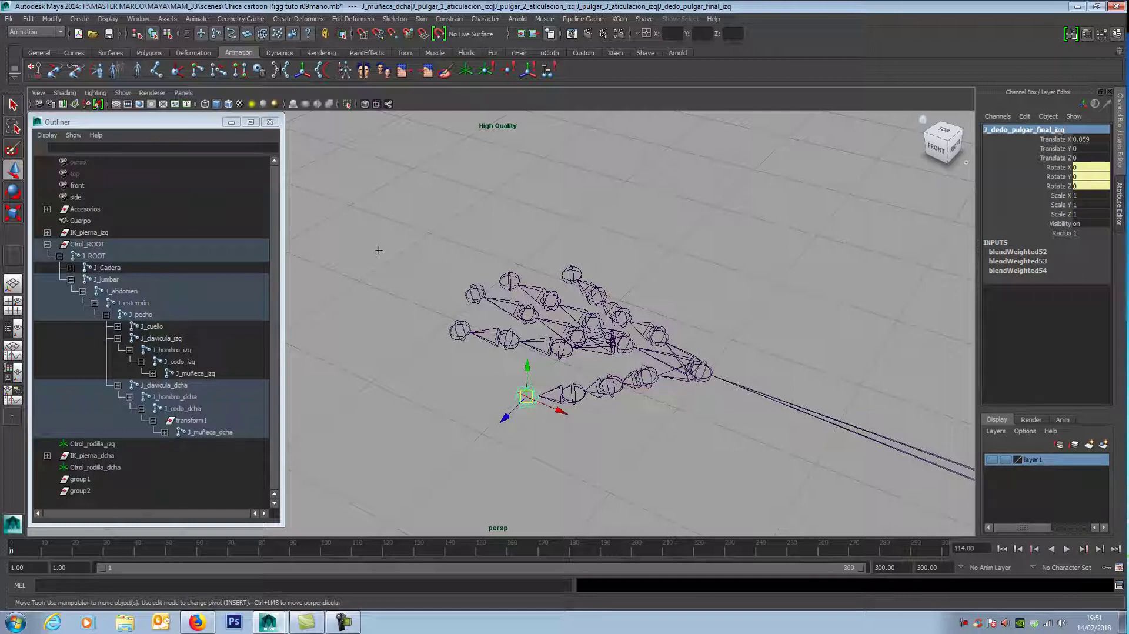
{"action": "double_click", "coordinate": [1050, 129]}
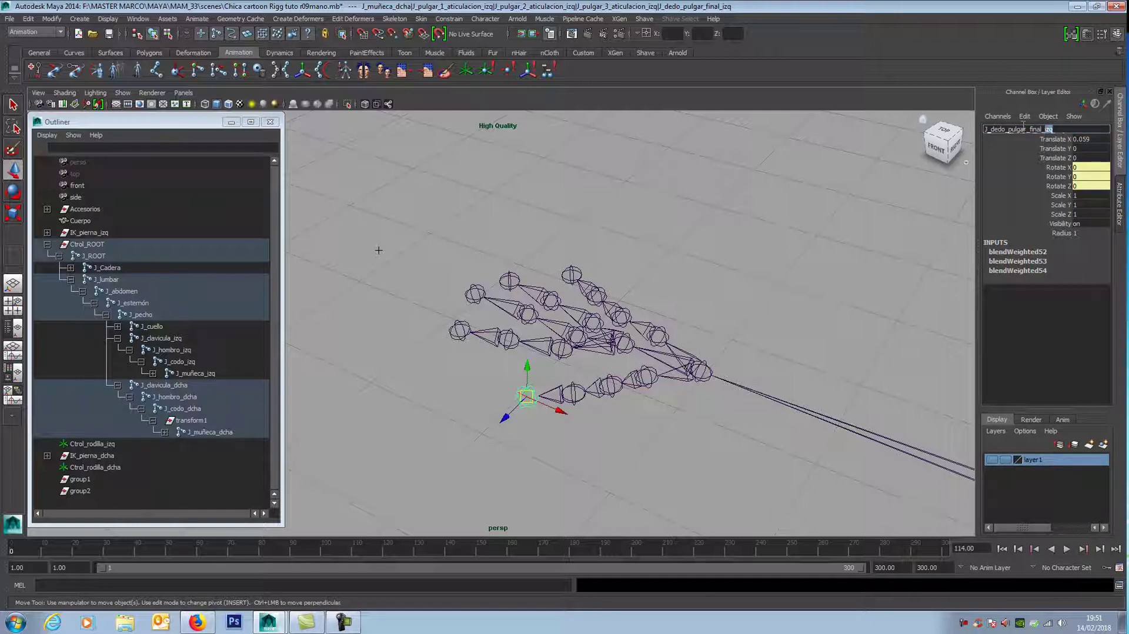
{"action": "type", "text": "dcha"}
{"action": "key", "text": "Return"}
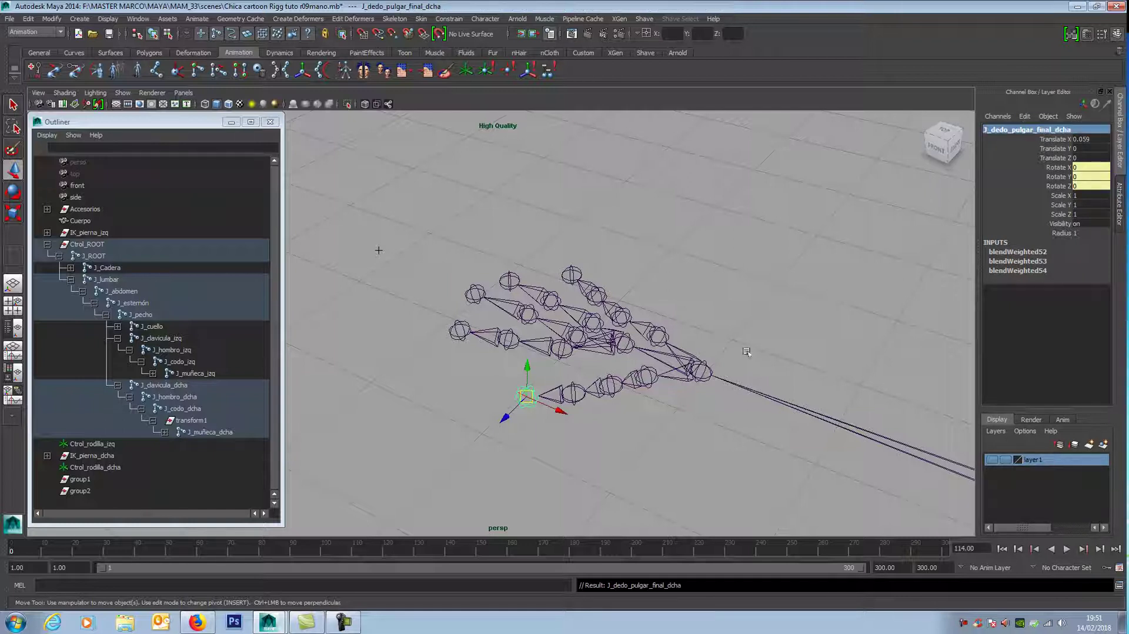
{"action": "left_click", "coordinate": [574, 395]}
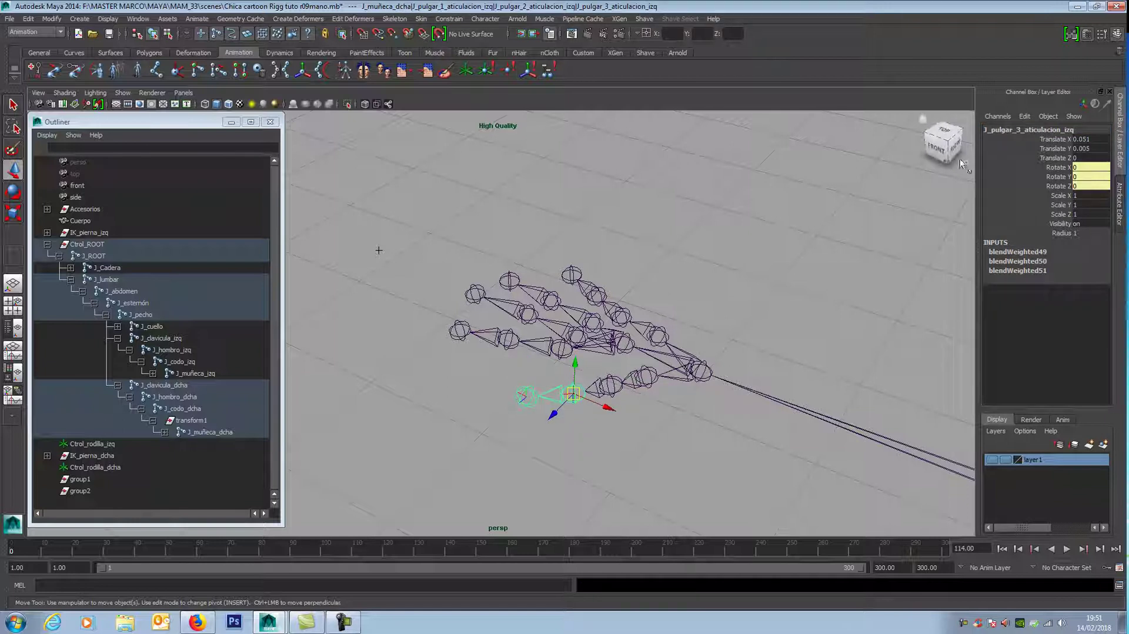
{"action": "double_click", "coordinate": [1071, 129]}
{"action": "type", "text": "dcha"}
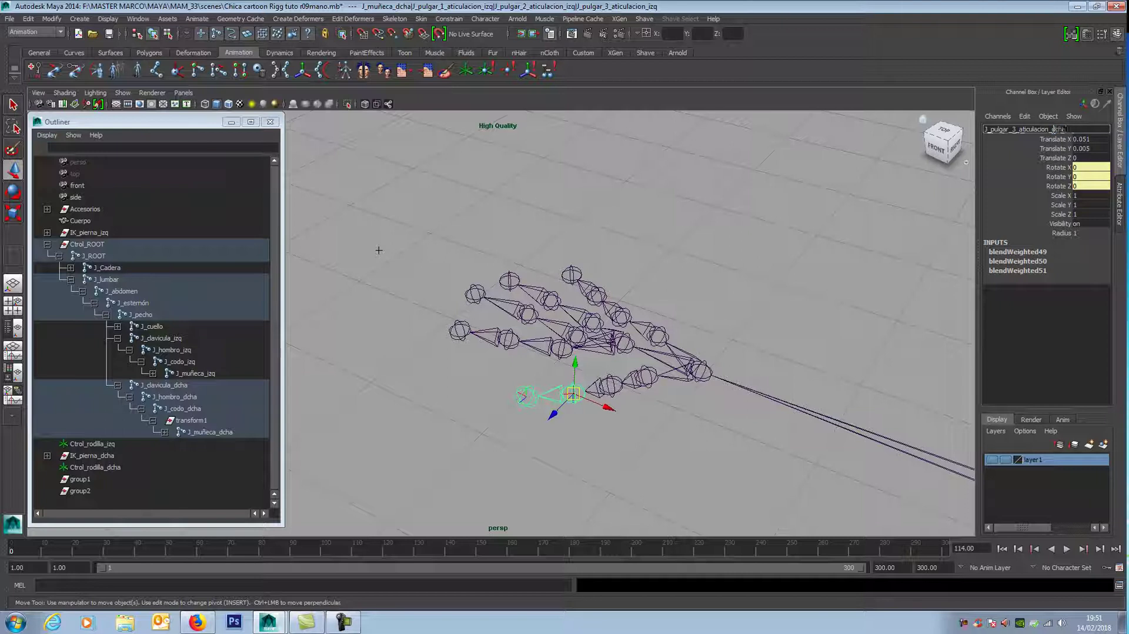
{"action": "key", "text": "Return"}
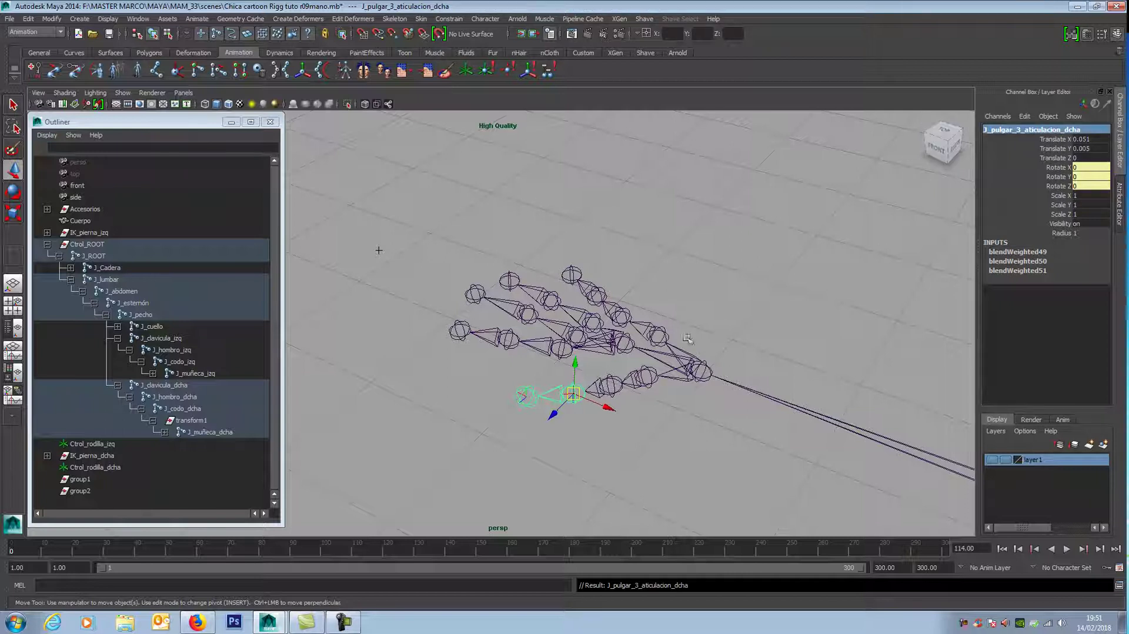
- Change _izq to _dcha on the J_pulgar_2 and J_pulgar_1 thumb joints, up to J_muñeca_dcha
{"action": "key", "text": "Up"}
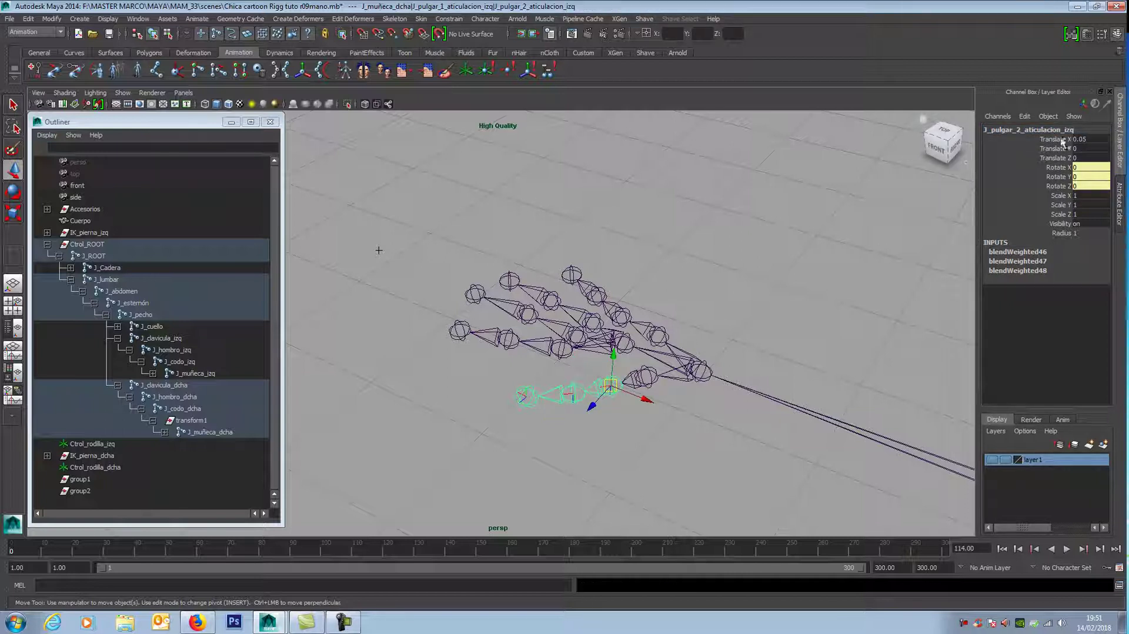
{"action": "double_click", "coordinate": [1067, 132]}
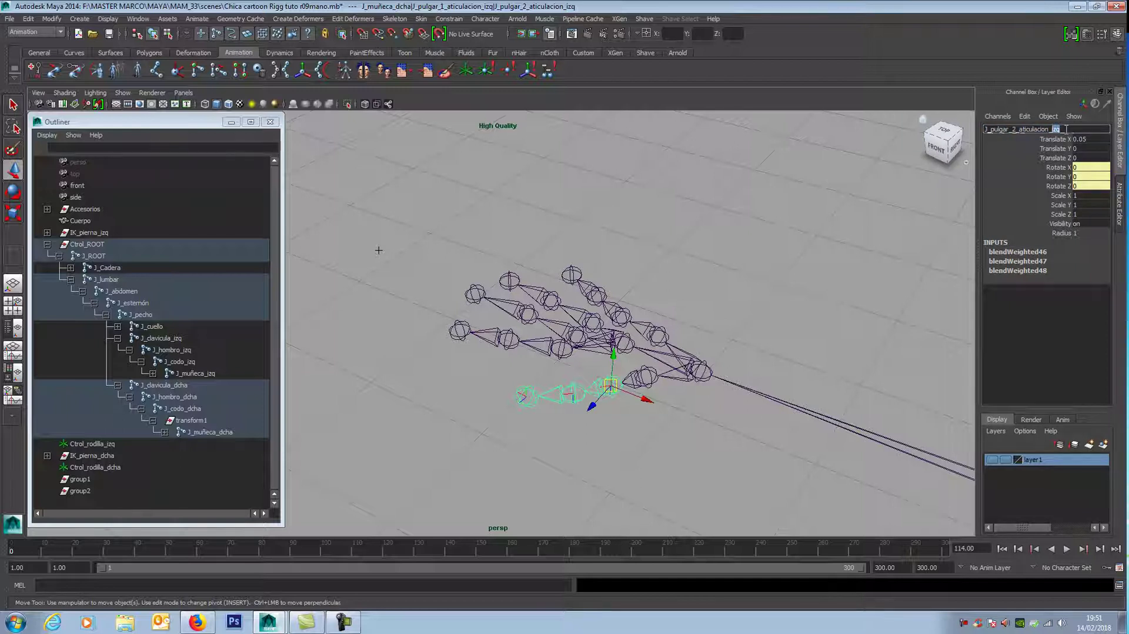
{"action": "type", "text": "dcha"}
{"action": "key", "text": "Return"}
{"action": "key", "text": "Up"}
{"action": "double_click", "coordinate": [1063, 129]}
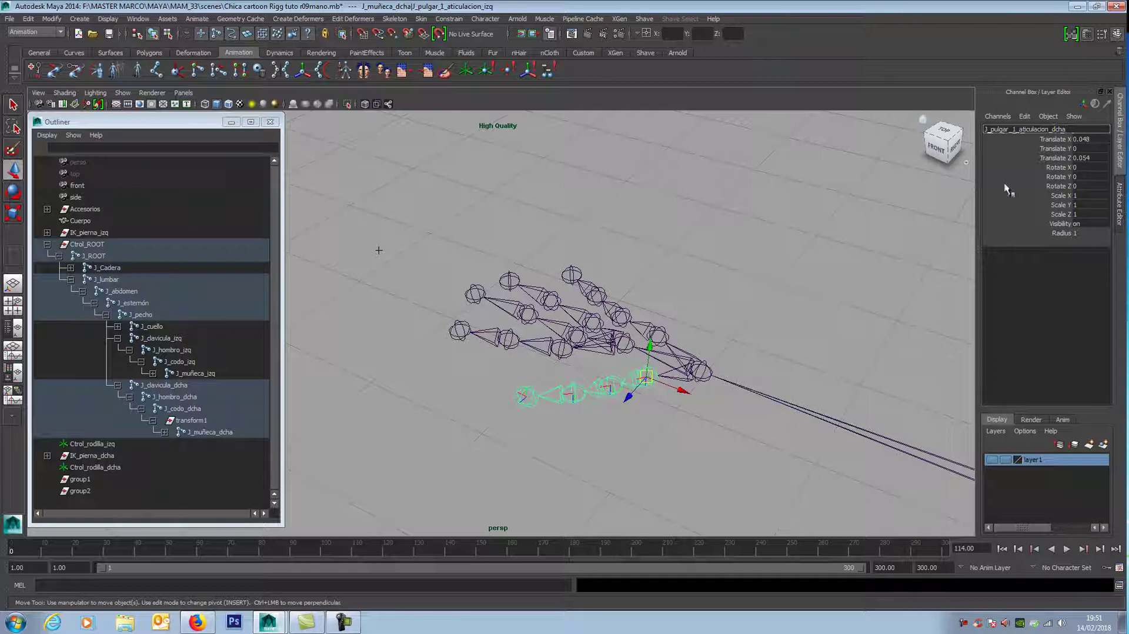
{"action": "key", "text": "Return"}
{"action": "left_click", "coordinate": [718, 375]}
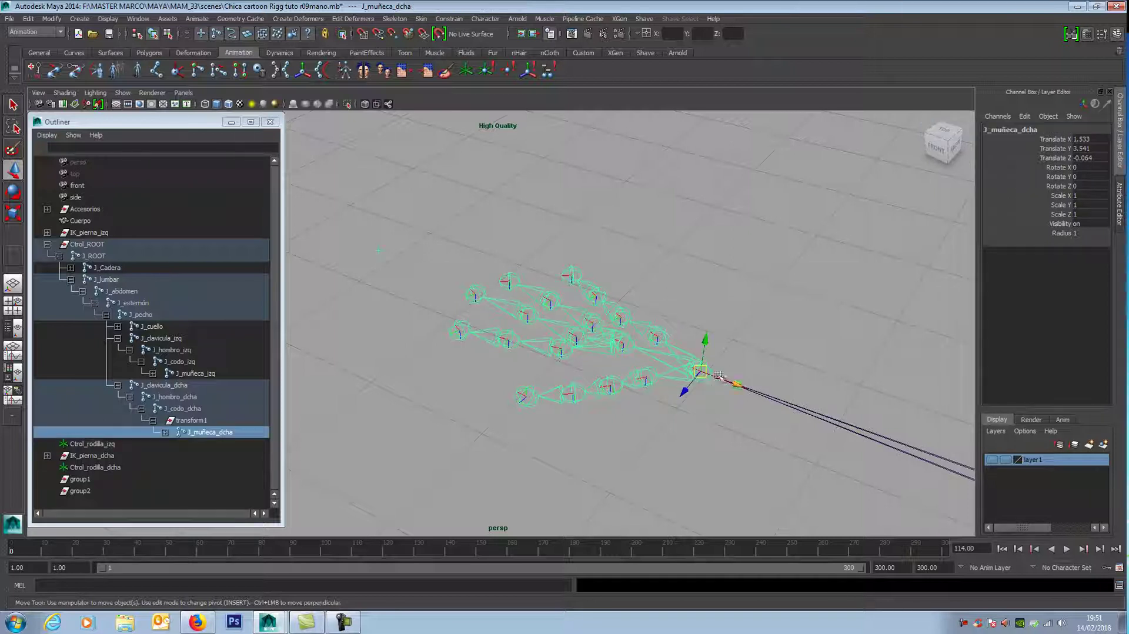
{"action": "left_click", "coordinate": [460, 331]}
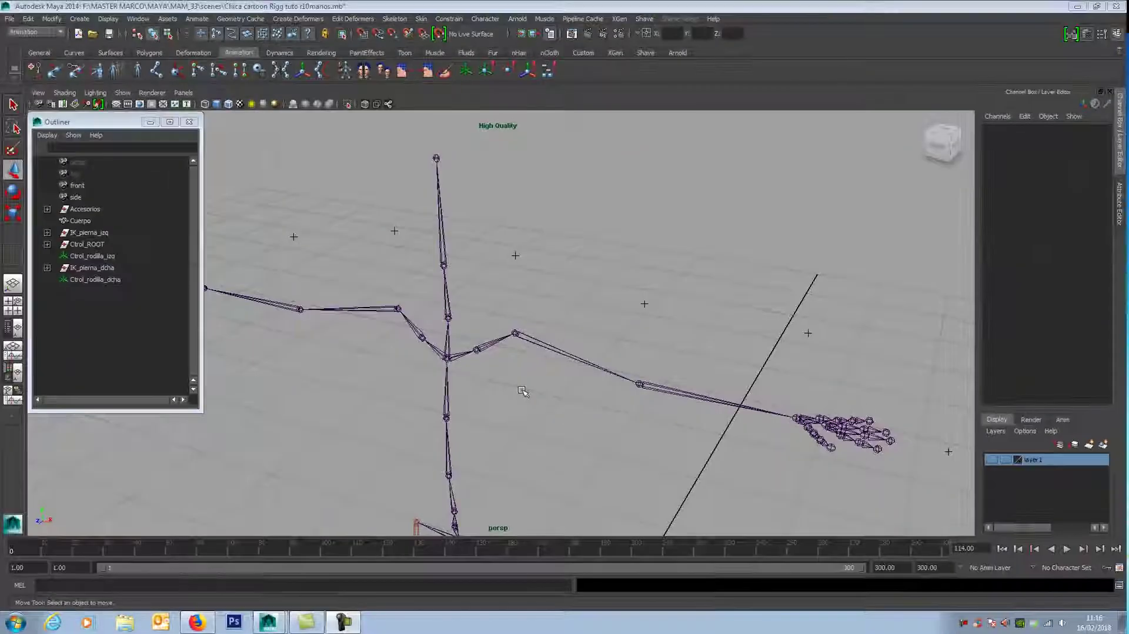
{"action": "key", "text": "a"}
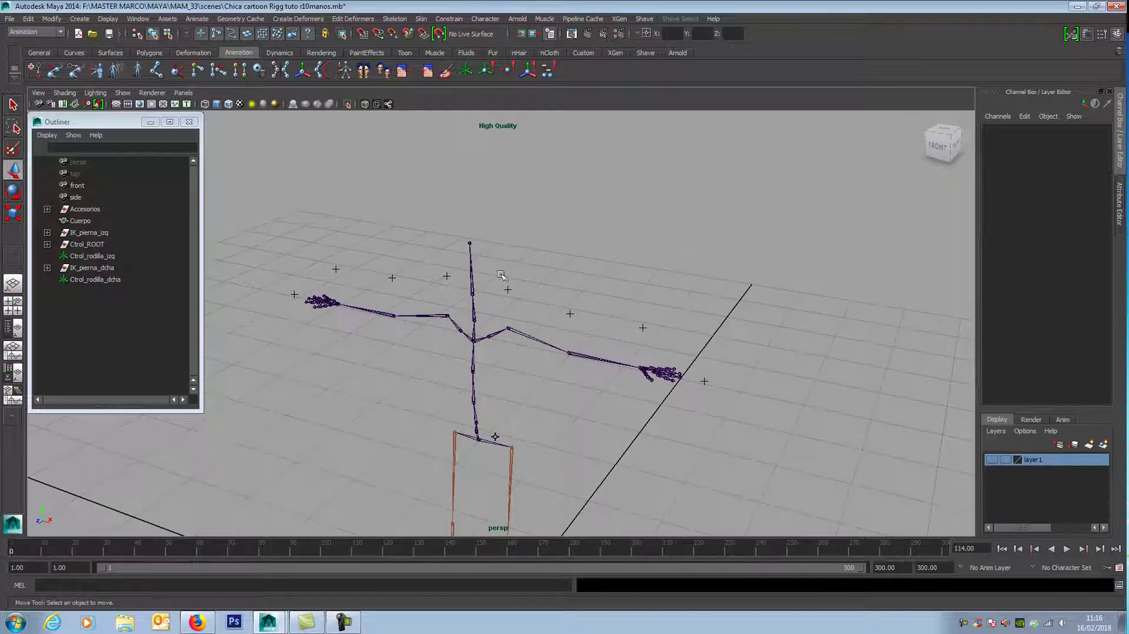
{"action": "left_click", "coordinate": [510, 292]}
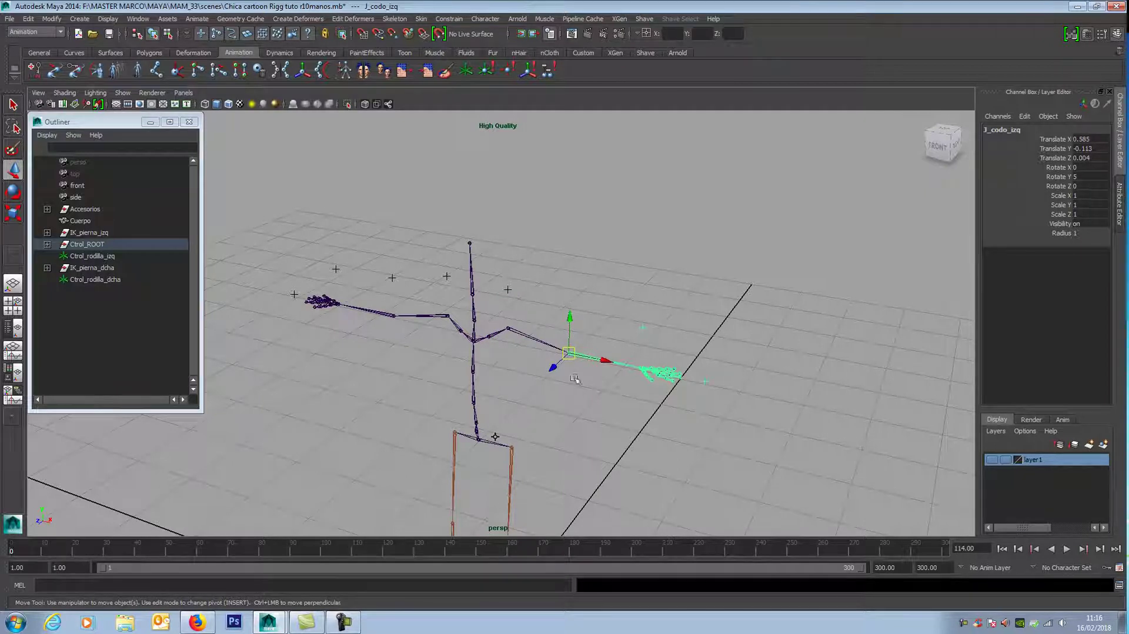
{"action": "middle_click_drag", "start_coordinate": [569, 422], "coordinate": [607, 319], "text": "alt"}
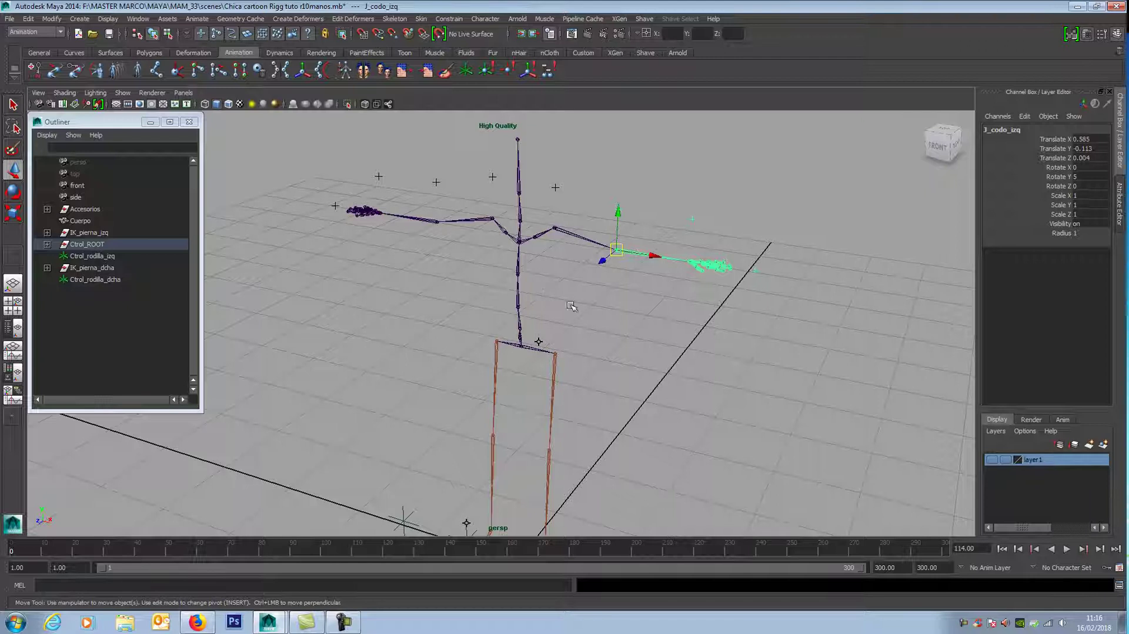
{"action": "left_click", "coordinate": [533, 287]}
- Create a NURBS circle and raise it to the rig's chest height
{"action": "left_click", "coordinate": [77, 19]}
{"action": "mouse_move", "coordinate": [106, 35]}
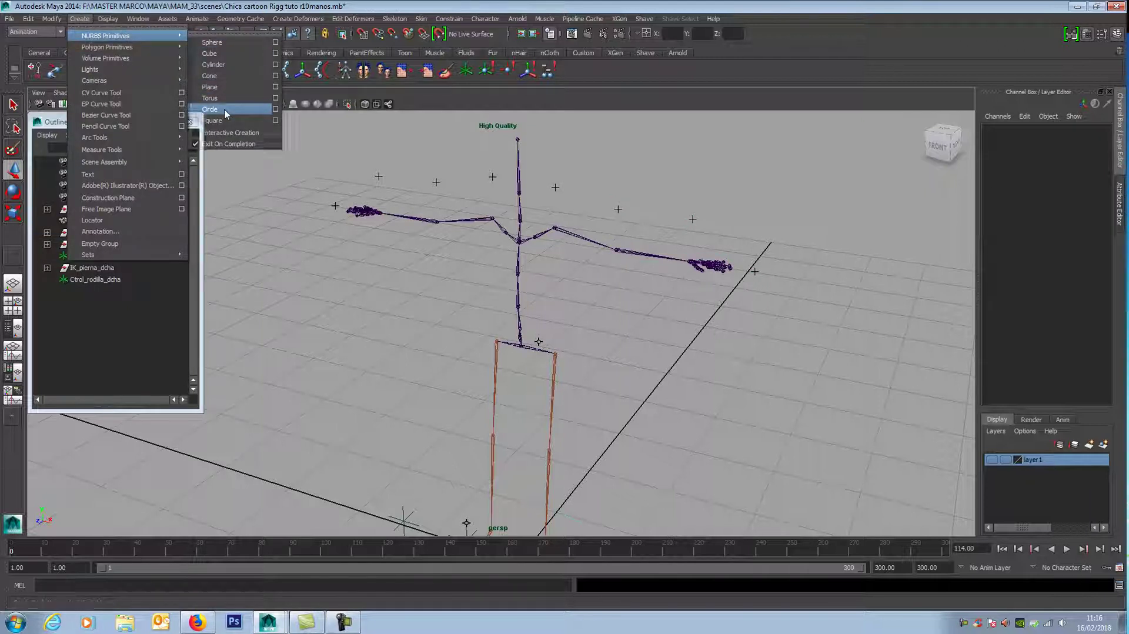
{"action": "left_click", "coordinate": [225, 110]}
{"action": "scroll", "coordinate": [606, 384], "scroll_direction": "down", "scroll_amount": 2}
{"action": "scroll", "coordinate": [606, 384], "scroll_direction": "down", "scroll_amount": 2}
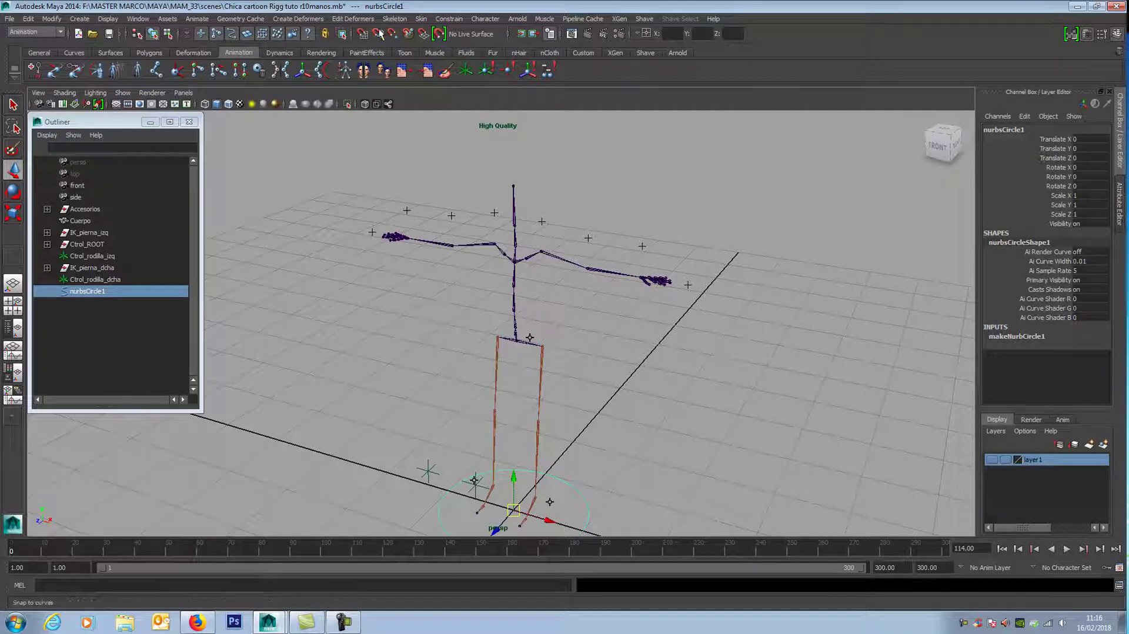
{"action": "left_click_drag", "start_coordinate": [515, 478], "coordinate": [546, 223]}
{"action": "scroll", "coordinate": [622, 327], "scroll_direction": "up", "scroll_amount": 2}
{"action": "scroll", "coordinate": [623, 327], "scroll_direction": "up", "scroll_amount": 2}
{"action": "scroll", "coordinate": [647, 323], "scroll_direction": "up", "scroll_amount": 2}
{"action": "scroll", "coordinate": [647, 323], "scroll_direction": "up", "scroll_amount": 2}
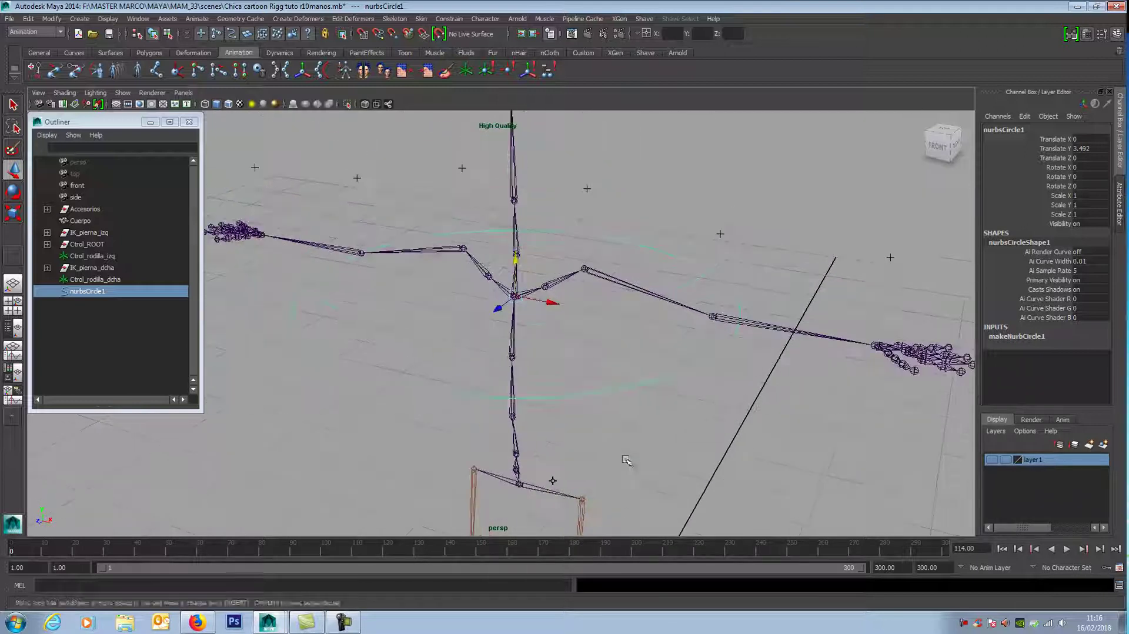
- With point snapping on, snap the circle onto the left shoulder joint at 0.306, 3.654, -0.065
{"action": "left_click", "coordinate": [394, 35]}
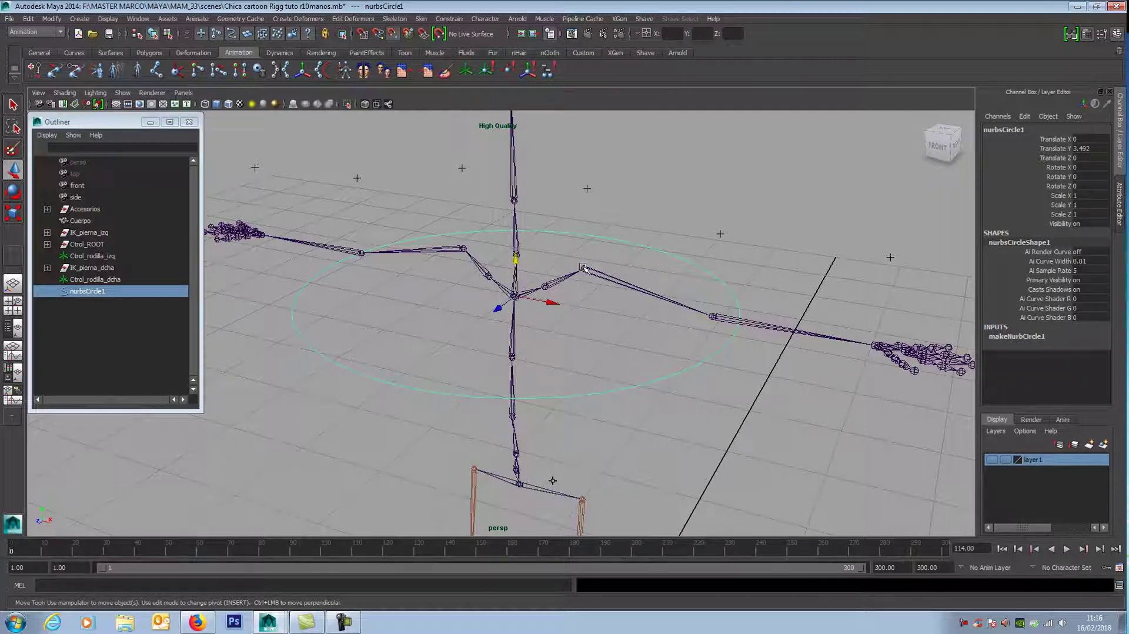
{"action": "mouse_move", "coordinate": [585, 267]}
{"action": "middle_mouse_down"}
{"action": "mouse_move", "coordinate": [563, 270]}
{"action": "mouse_move", "coordinate": [583, 270]}
{"action": "middle_mouse_up"}
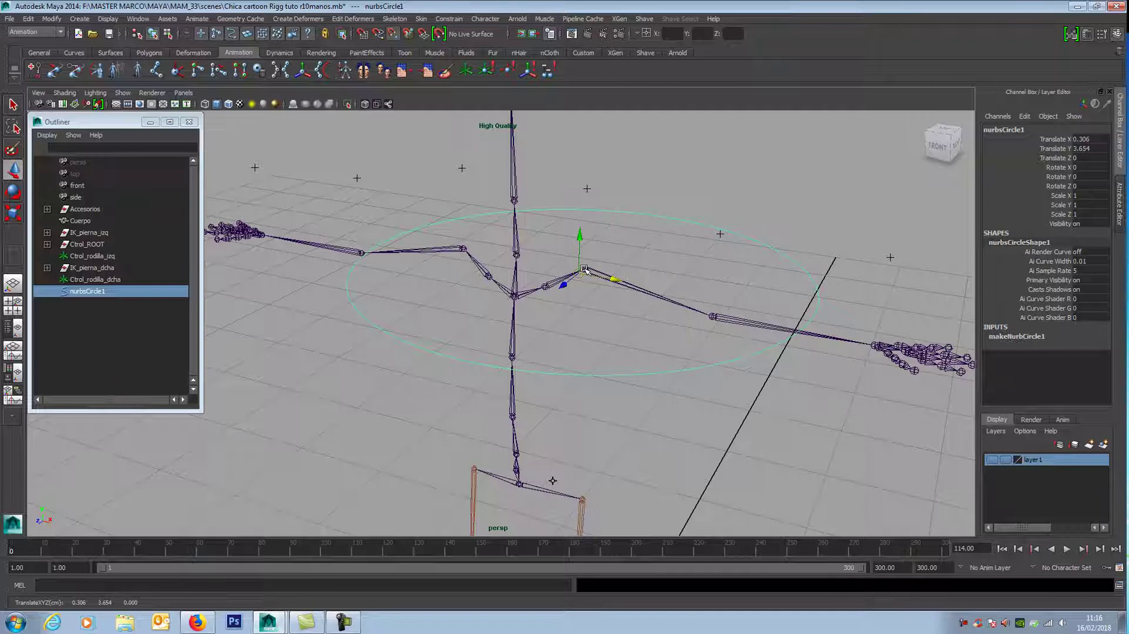
{"action": "middle_click_drag", "start_coordinate": [586, 270], "coordinate": [582, 270]}
{"action": "mouse_move", "coordinate": [622, 320]}
{"action": "left_mouse_down", "text": "alt"}
{"action": "mouse_move", "coordinate": [643, 322]}
{"action": "mouse_move", "coordinate": [610, 390]}
{"action": "mouse_move", "coordinate": [621, 370]}
{"action": "left_mouse_up", "text": "alt"}
{"action": "scroll", "coordinate": [622, 370], "scroll_direction": "up", "scroll_amount": 2}
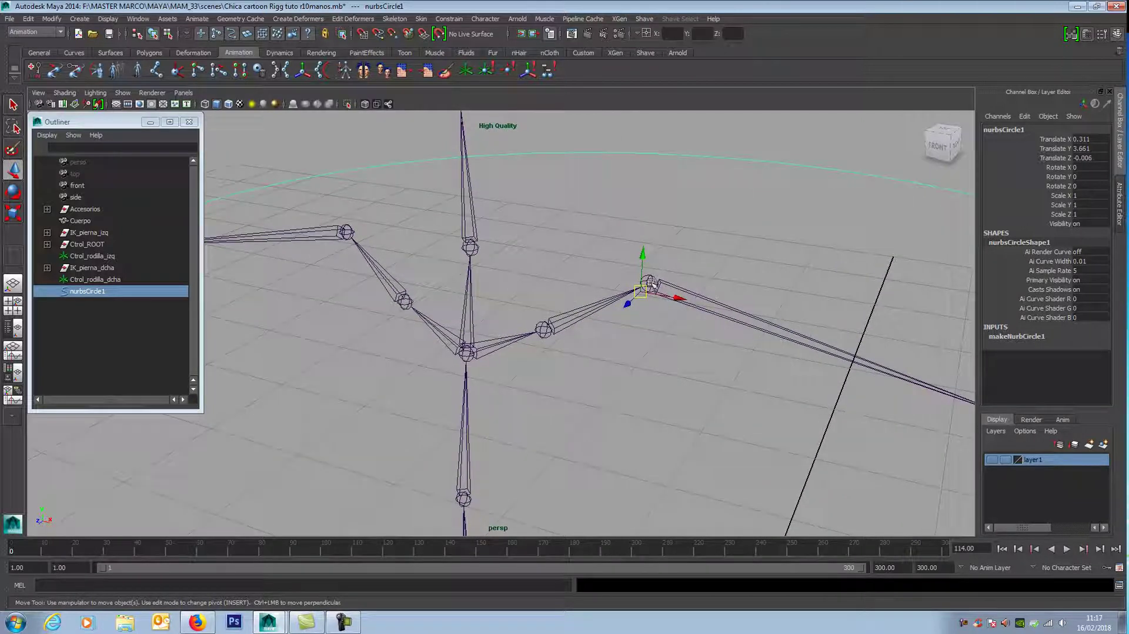
{"action": "mouse_move", "coordinate": [651, 286]}
{"action": "left_mouse_down"}
{"action": "mouse_move", "coordinate": [673, 350]}
{"action": "mouse_move", "coordinate": [694, 330]}
{"action": "mouse_move", "coordinate": [646, 346]}
{"action": "left_mouse_up"}
{"action": "left_click_drag", "start_coordinate": [614, 263], "coordinate": [612, 246]}
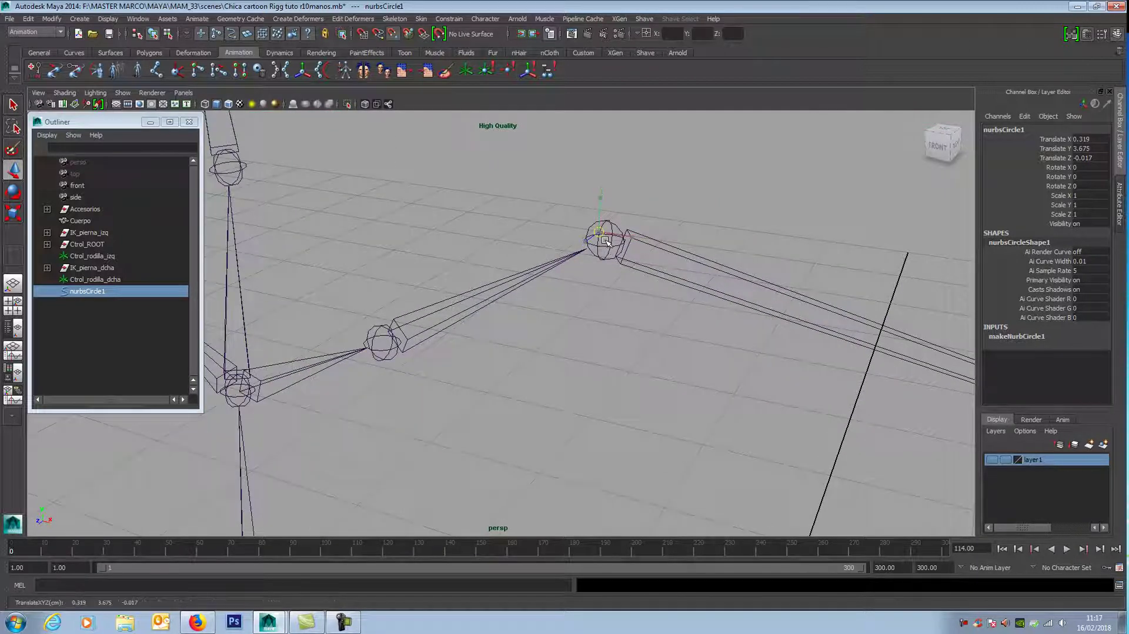
{"action": "key", "text": "f"}
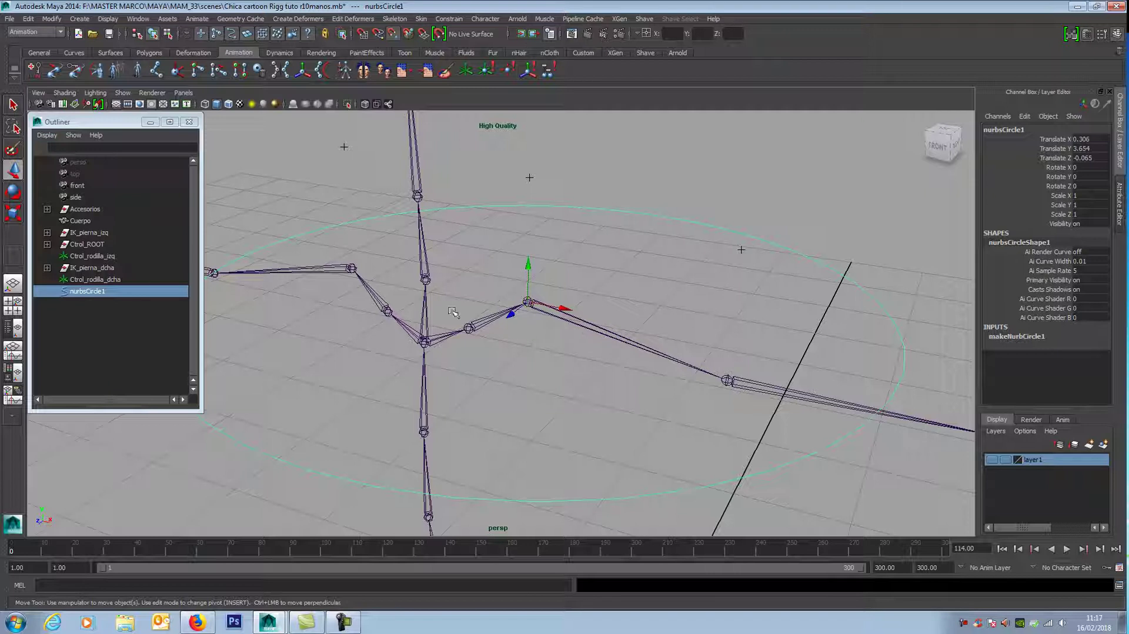
{"action": "left_click", "coordinate": [389, 37]}
- Set the circle's Rotate Z to 90 so it stands upright around the arm
{"action": "type", "text": "90"}
{"action": "key", "text": "Return"}
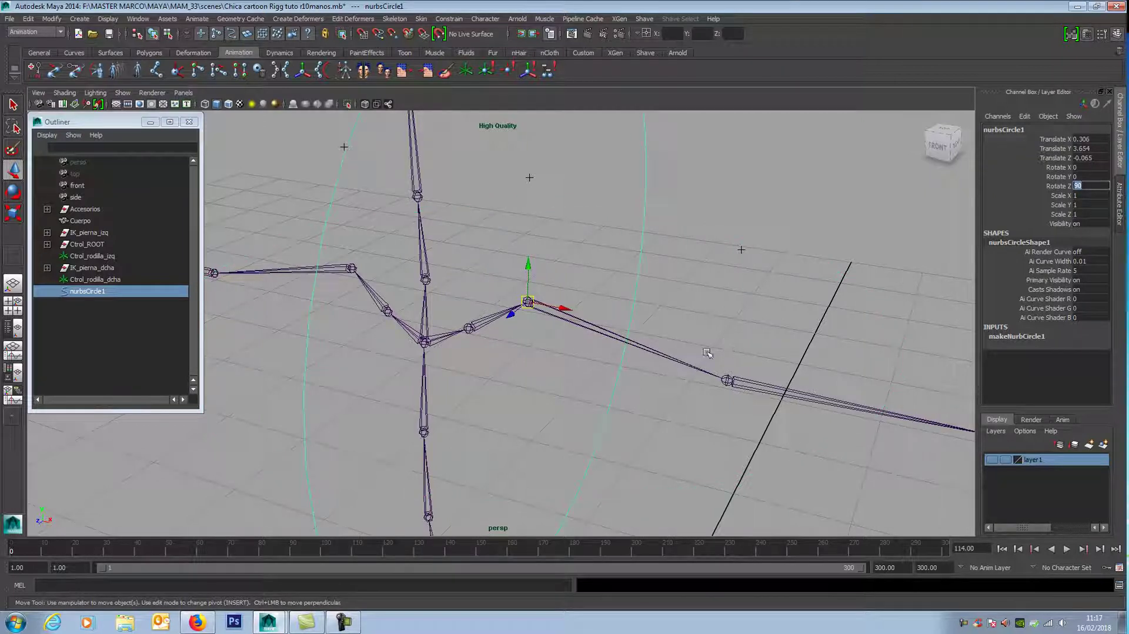
{"action": "scroll", "coordinate": [651, 373], "scroll_direction": "down", "scroll_amount": 3}
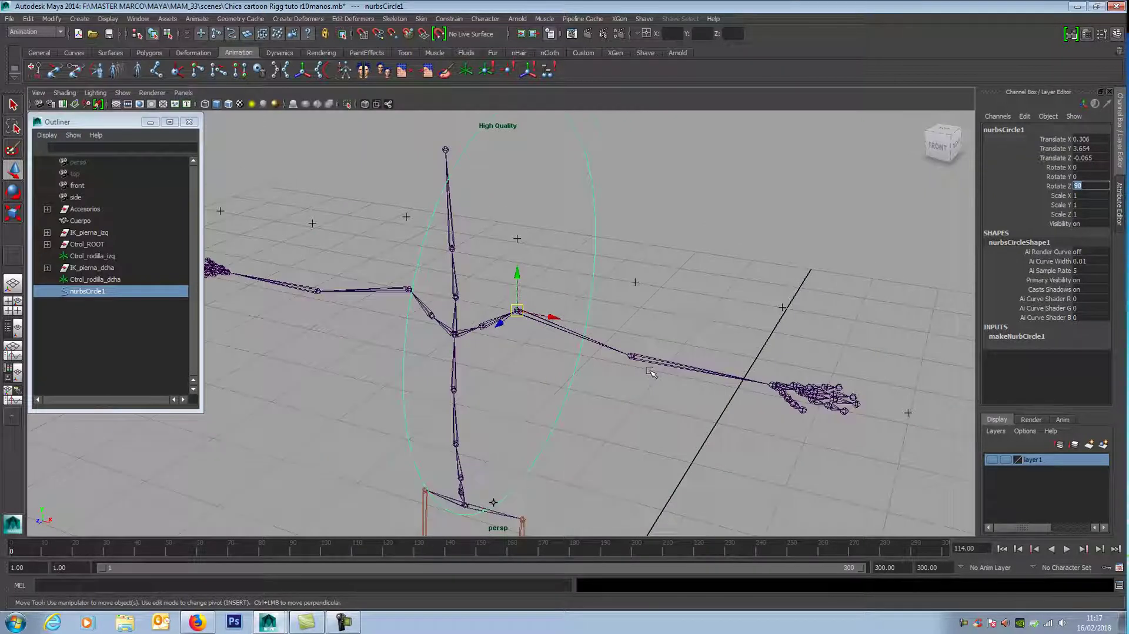
{"action": "scroll", "coordinate": [651, 373], "scroll_direction": "up", "scroll_amount": 3}
{"action": "scroll", "coordinate": [651, 373], "scroll_direction": "up", "scroll_amount": 2}
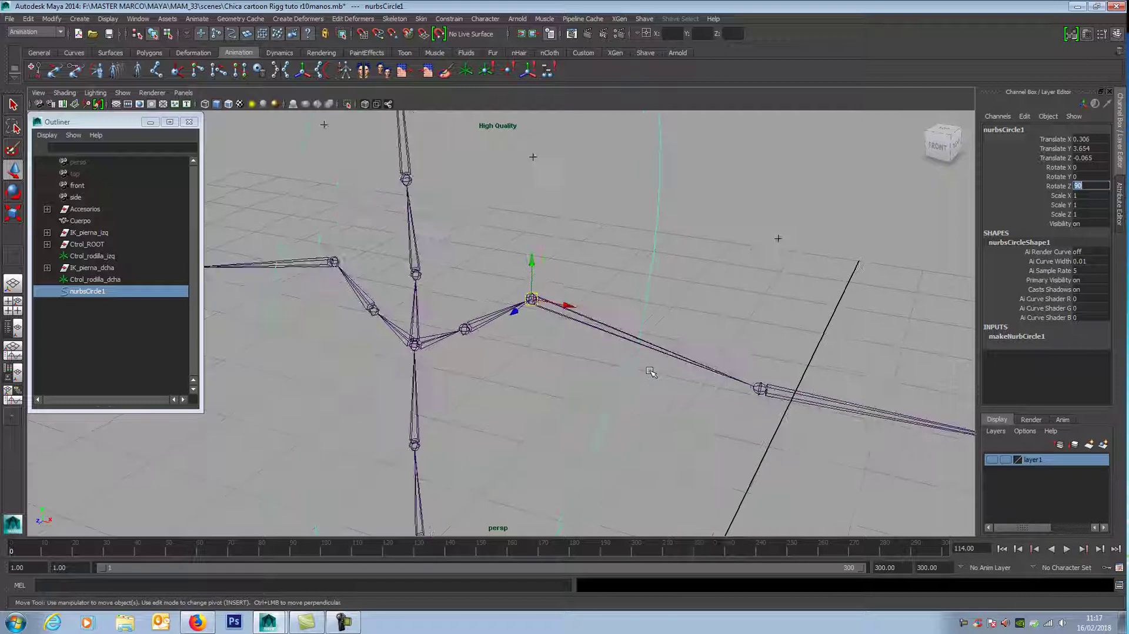
{"action": "scroll", "coordinate": [727, 325], "scroll_direction": "down", "scroll_amount": 1}
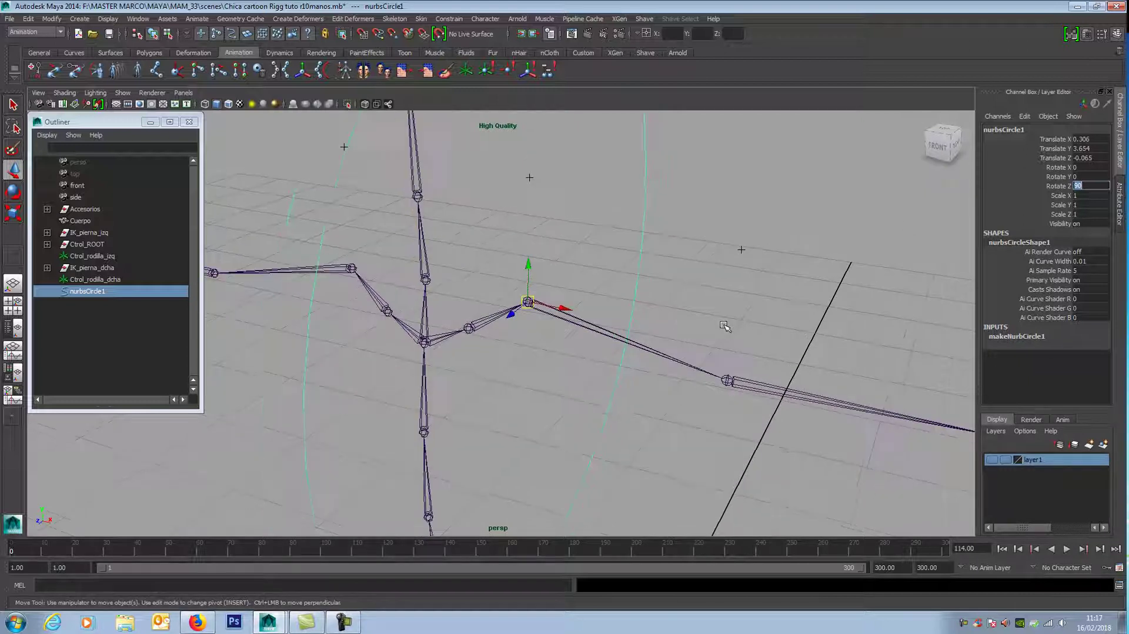
{"action": "type", "text": "90"}
{"action": "key", "text": "Return"}
- Scale the circle down to 0.204 around the arm and begin renaming it Ctrol_hombro
{"action": "key", "text": "r"}
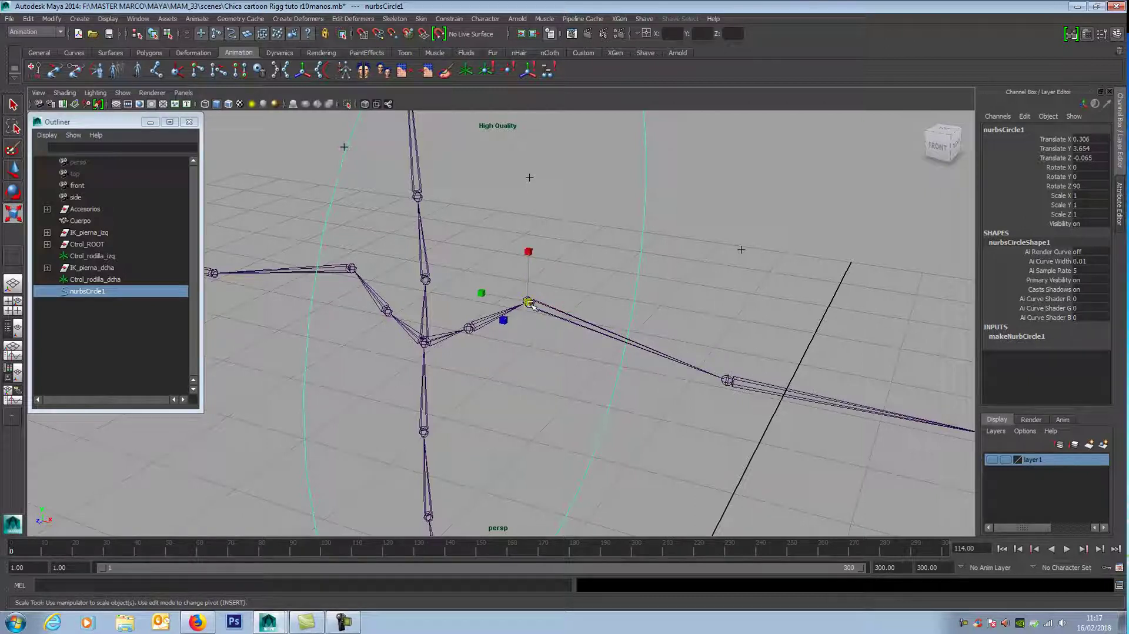
{"action": "mouse_move", "coordinate": [528, 303]}
{"action": "left_mouse_down"}
{"action": "mouse_move", "coordinate": [202, 473]}
{"action": "mouse_move", "coordinate": [572, 290]}
{"action": "mouse_move", "coordinate": [478, 337]}
{"action": "left_mouse_up"}
{"action": "mouse_move", "coordinate": [679, 301]}
{"action": "left_mouse_down", "text": "alt"}
{"action": "mouse_move", "coordinate": [751, 290]}
{"action": "mouse_move", "coordinate": [646, 300]}
{"action": "mouse_move", "coordinate": [739, 292]}
{"action": "mouse_move", "coordinate": [850, 194]}
{"action": "left_mouse_up", "text": "alt"}
{"action": "key", "text": "w"}
{"action": "double_click", "coordinate": [1010, 131]}
{"action": "type", "text": "c"}
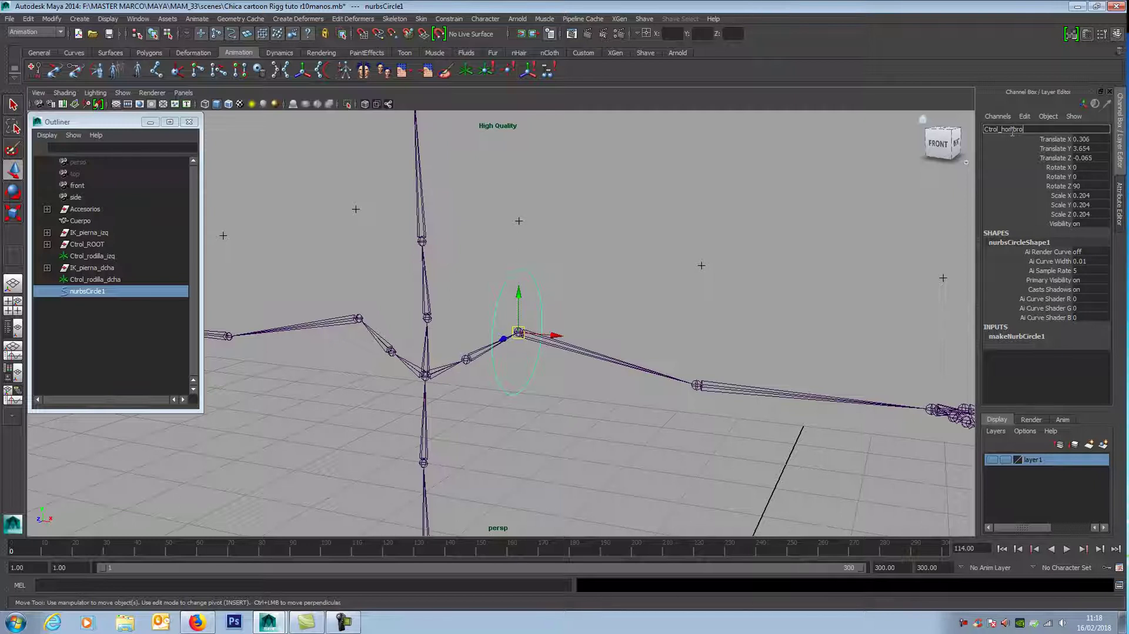
- Confirm the name Ctrol_hombro, then duplicate it and slide the copy toward the elbow
{"action": "key", "text": "Return"}
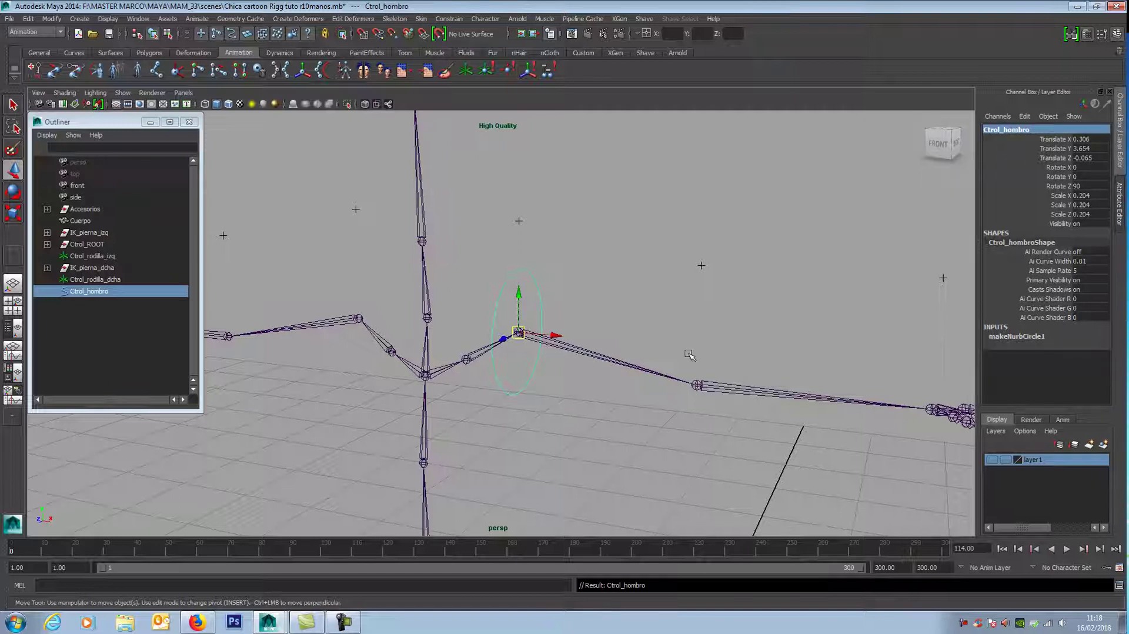
{"action": "left_click_drag", "start_coordinate": [689, 355], "coordinate": [674, 354], "text": "alt"}
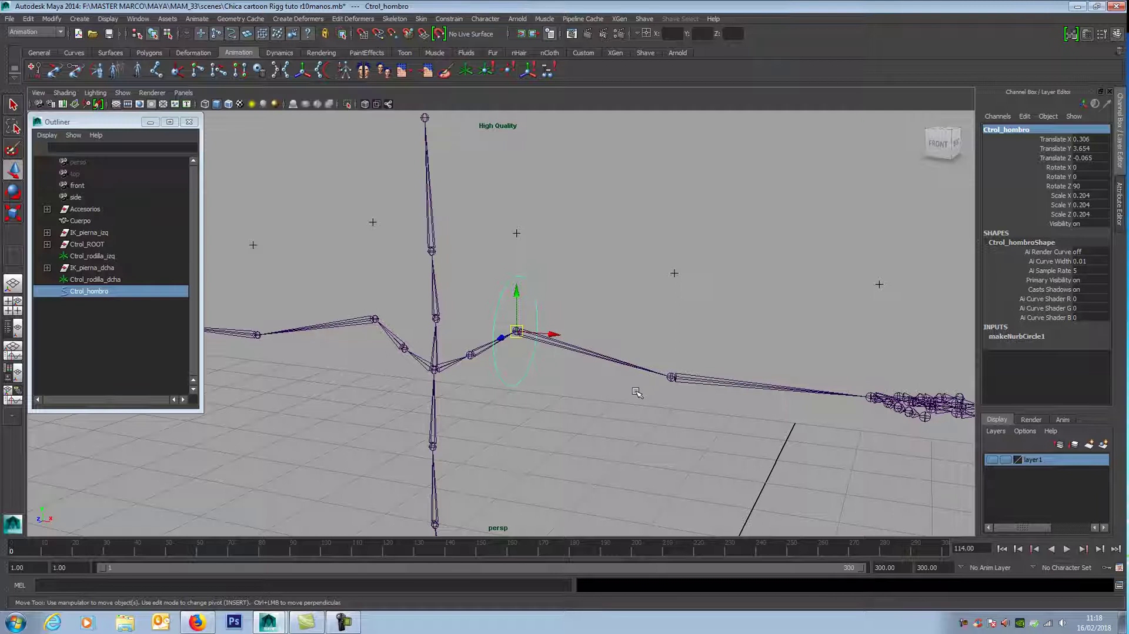
{"action": "key", "text": "ctrl+d"}
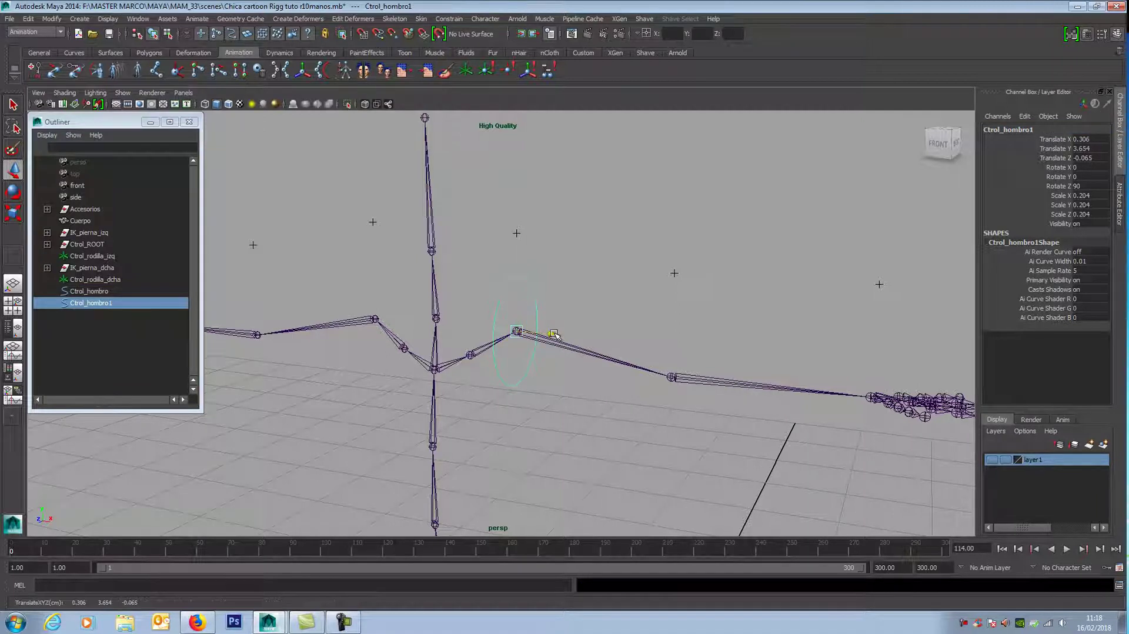
{"action": "left_click_drag", "start_coordinate": [554, 334], "coordinate": [719, 373]}
{"action": "left_click_drag", "start_coordinate": [740, 422], "coordinate": [756, 443], "text": "alt"}
{"action": "scroll", "coordinate": [597, 372], "scroll_direction": "up", "scroll_amount": 3}
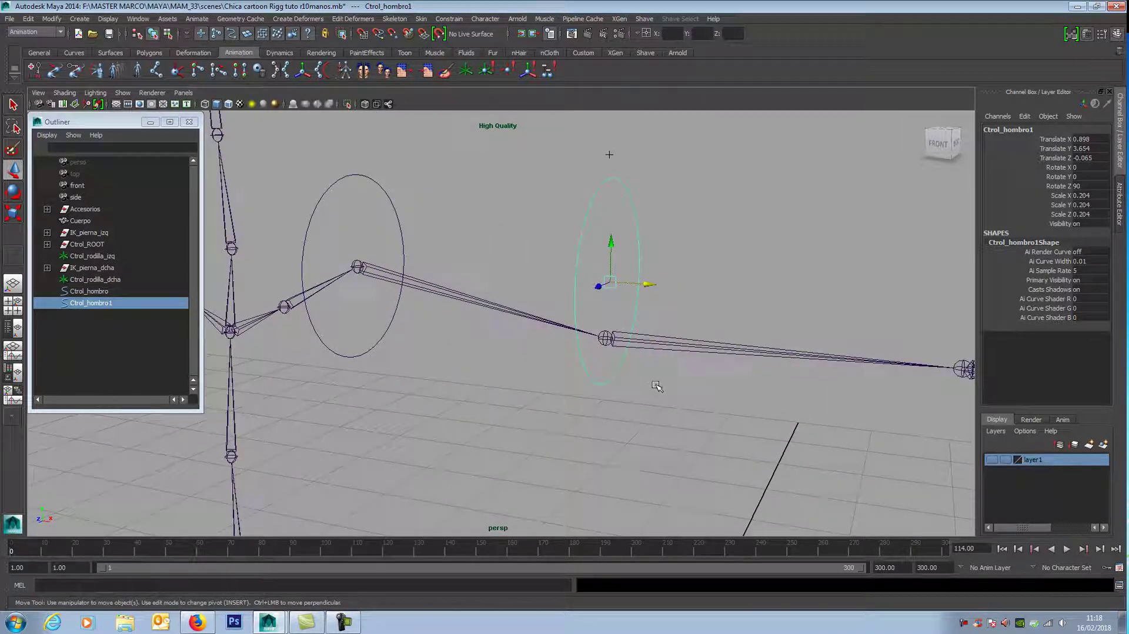
{"action": "scroll", "coordinate": [655, 386], "scroll_direction": "up", "scroll_amount": 2}
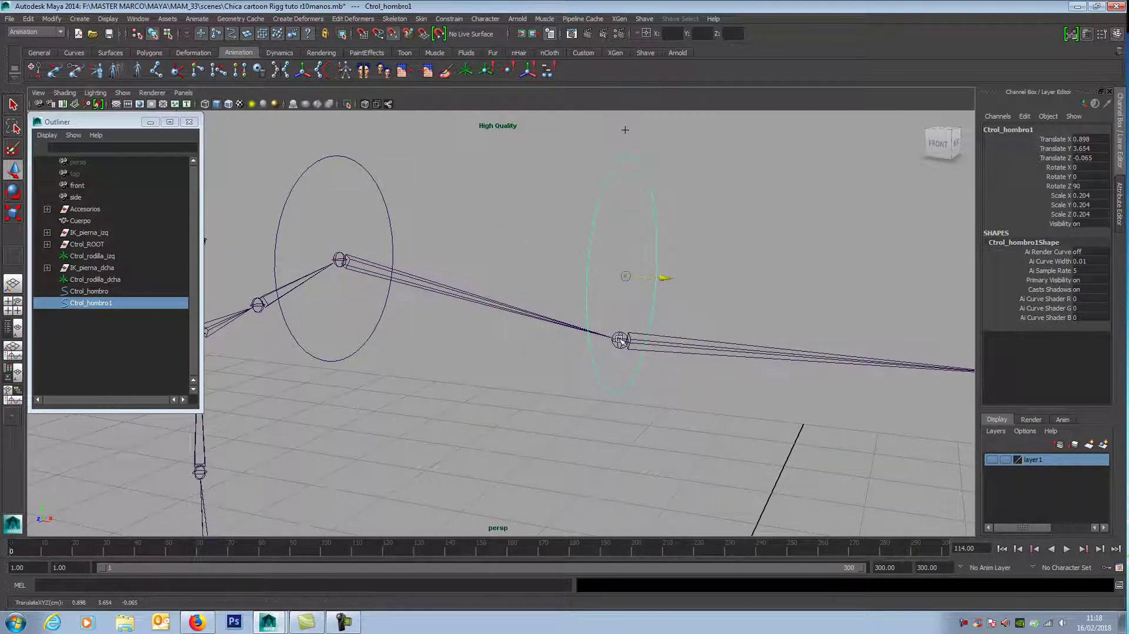
- Centre the copied circle on the left elbow at translate 0.891, 3.541, -0.061
{"action": "middle_click_drag", "start_coordinate": [621, 340], "coordinate": [619, 343]}
{"action": "scroll", "coordinate": [619, 343], "scroll_direction": "up", "scroll_amount": 1}
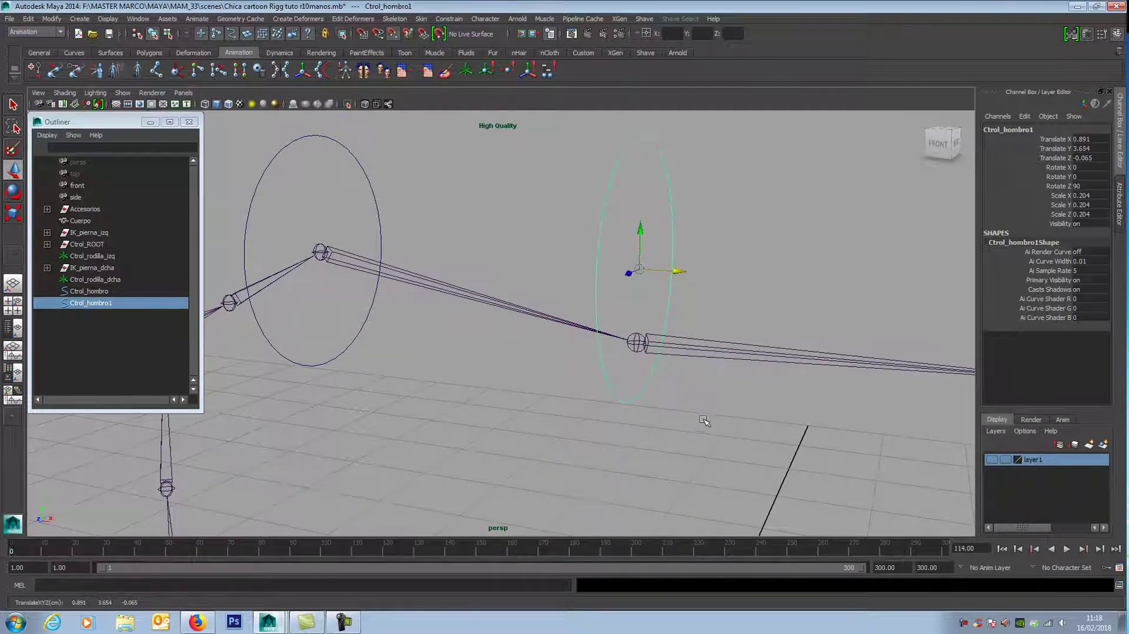
{"action": "left_click_drag", "start_coordinate": [704, 420], "coordinate": [689, 432], "text": "alt"}
{"action": "scroll", "coordinate": [732, 371], "scroll_direction": "up", "scroll_amount": 2}
{"action": "scroll", "coordinate": [869, 270], "scroll_direction": "up", "scroll_amount": 2}
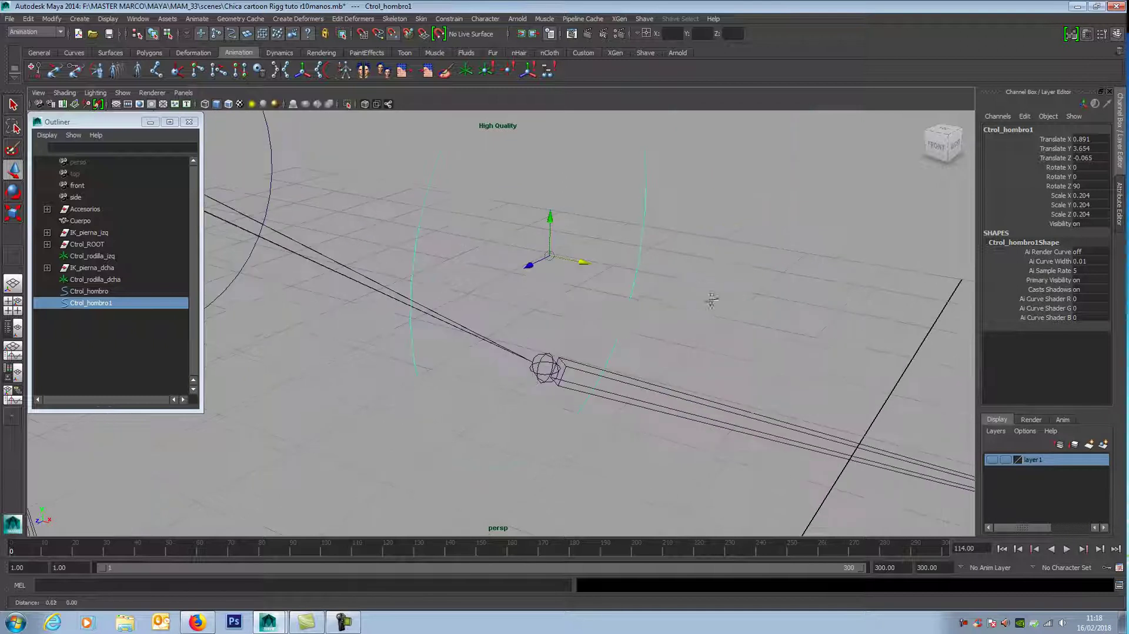
{"action": "left_click_drag", "start_coordinate": [566, 223], "coordinate": [564, 336]}
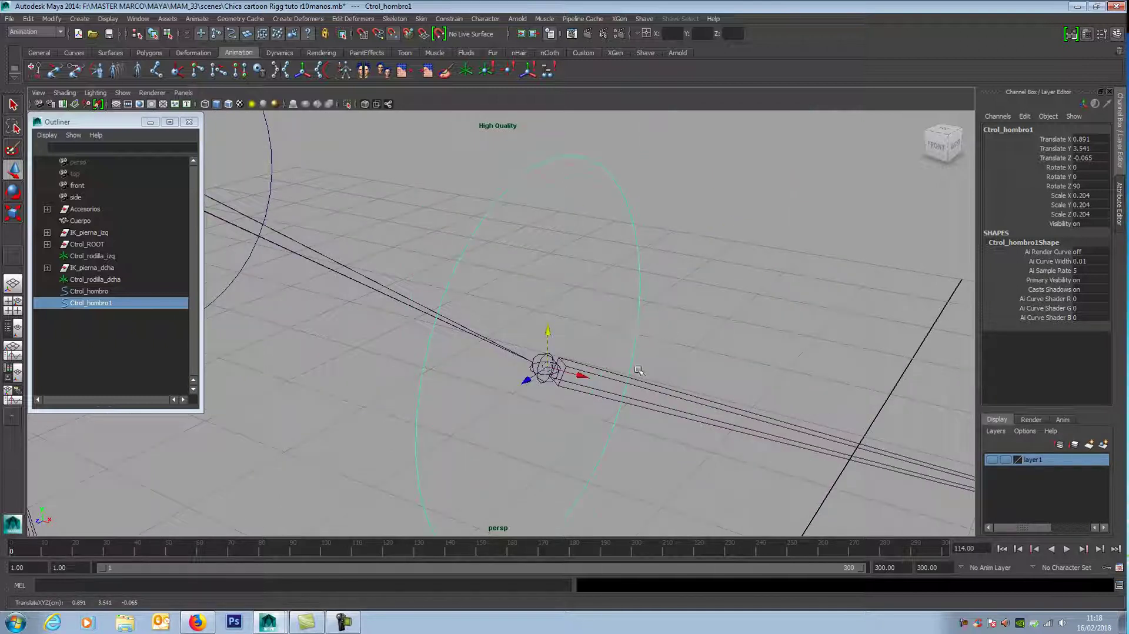
{"action": "mouse_move", "coordinate": [725, 362]}
{"action": "left_mouse_down", "text": "alt"}
{"action": "mouse_move", "coordinate": [717, 389]}
{"action": "mouse_move", "coordinate": [682, 383]}
{"action": "left_mouse_up", "text": "alt"}
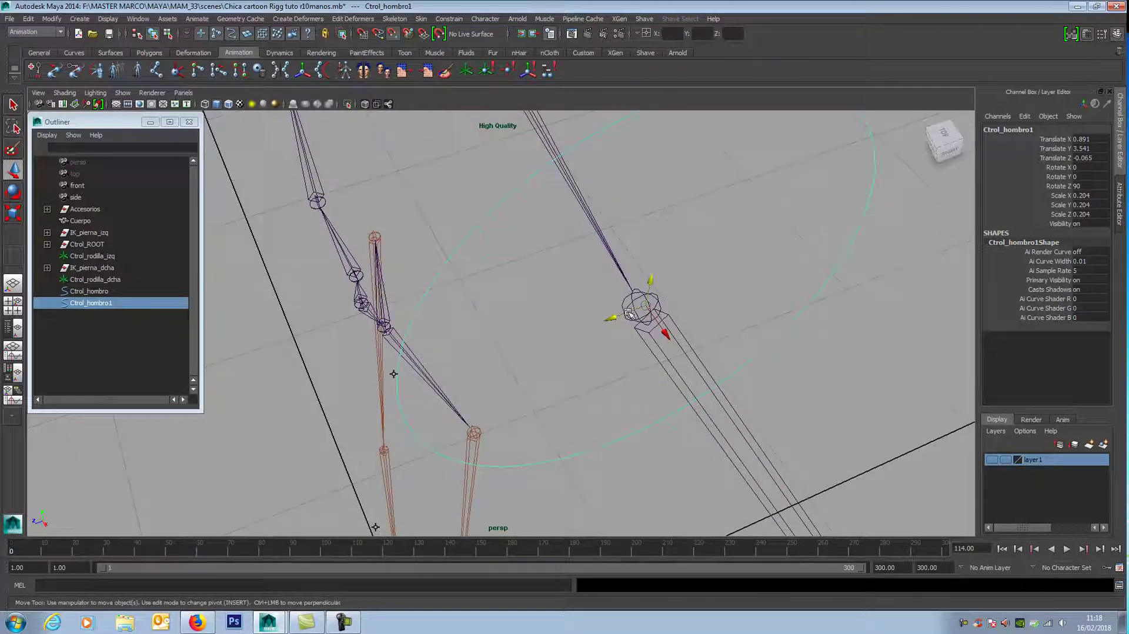
{"action": "left_click_drag", "start_coordinate": [620, 318], "coordinate": [606, 318]}
{"action": "mouse_move", "coordinate": [659, 350]}
{"action": "left_mouse_down", "text": "alt"}
{"action": "mouse_move", "coordinate": [705, 359]}
{"action": "mouse_move", "coordinate": [754, 302]}
{"action": "mouse_move", "coordinate": [706, 365]}
{"action": "mouse_move", "coordinate": [638, 420]}
{"action": "mouse_move", "coordinate": [590, 339]}
{"action": "mouse_move", "coordinate": [657, 360]}
{"action": "left_mouse_up", "text": "alt"}
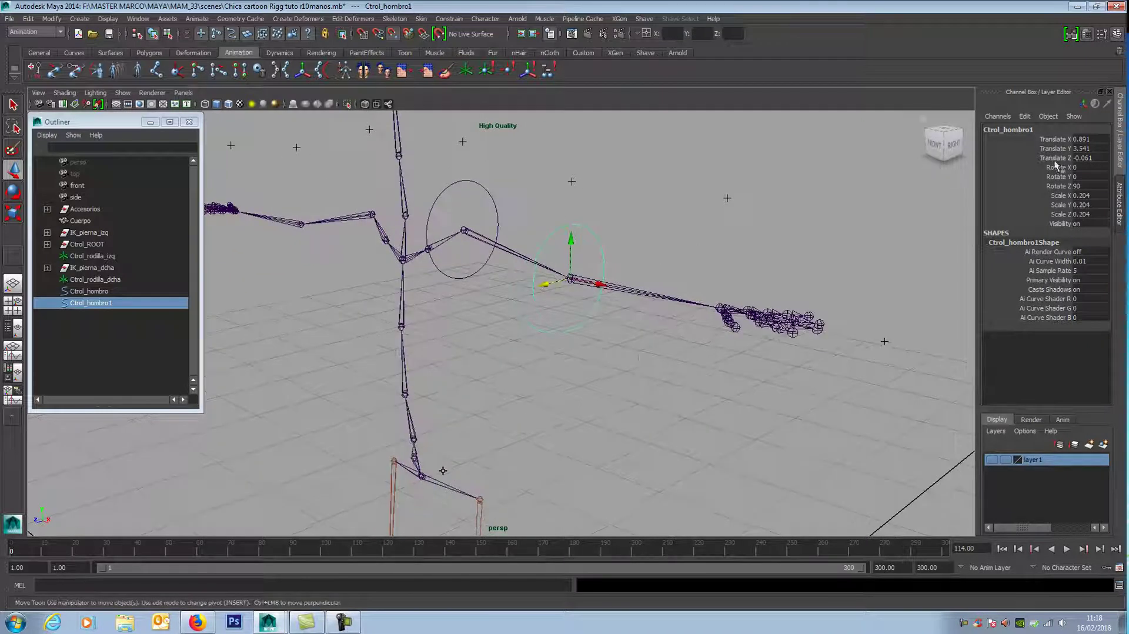
- Rename the copied circle Ctrol_codo
{"action": "double_click", "coordinate": [1019, 131]}
{"action": "left_click_drag", "start_coordinate": [1027, 130], "coordinate": [1010, 130]}
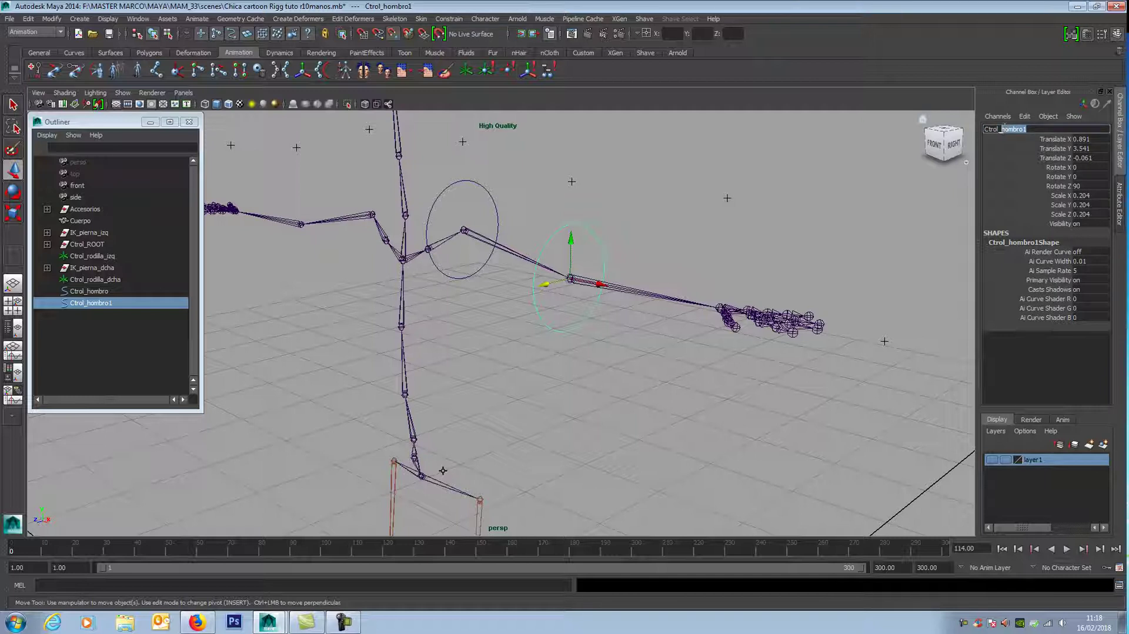
{"action": "type", "text": "cod"}
{"action": "key", "text": "Return"}
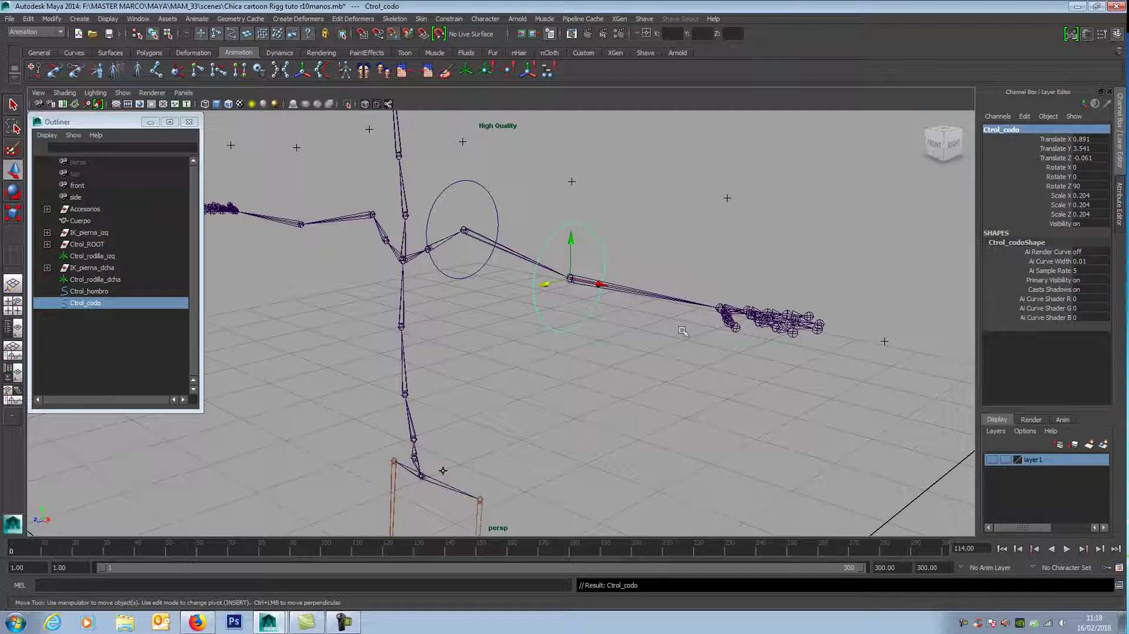
{"action": "left_click_drag", "start_coordinate": [706, 312], "coordinate": [605, 289], "text": "alt"}
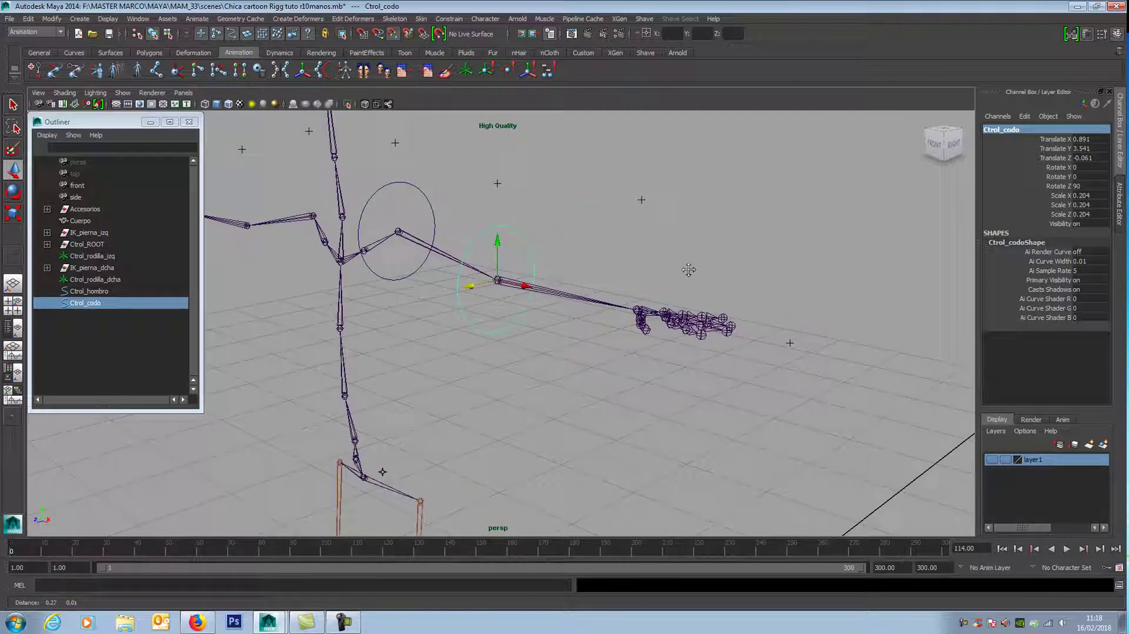
{"action": "middle_click_drag", "start_coordinate": [634, 383], "coordinate": [587, 374], "text": "alt"}
{"action": "left_click_drag", "start_coordinate": [587, 373], "coordinate": [638, 393], "text": "alt"}
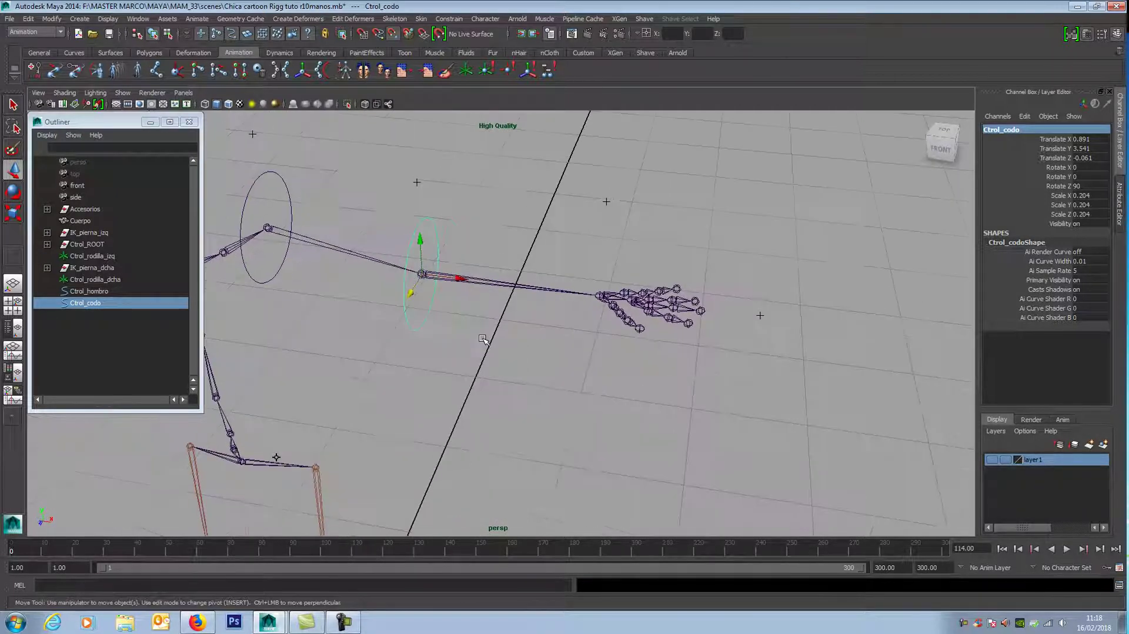
- Duplicate Ctrol_codo and move the copy along X to the left wrist at 1.533
{"action": "key", "text": "ctrl+d"}
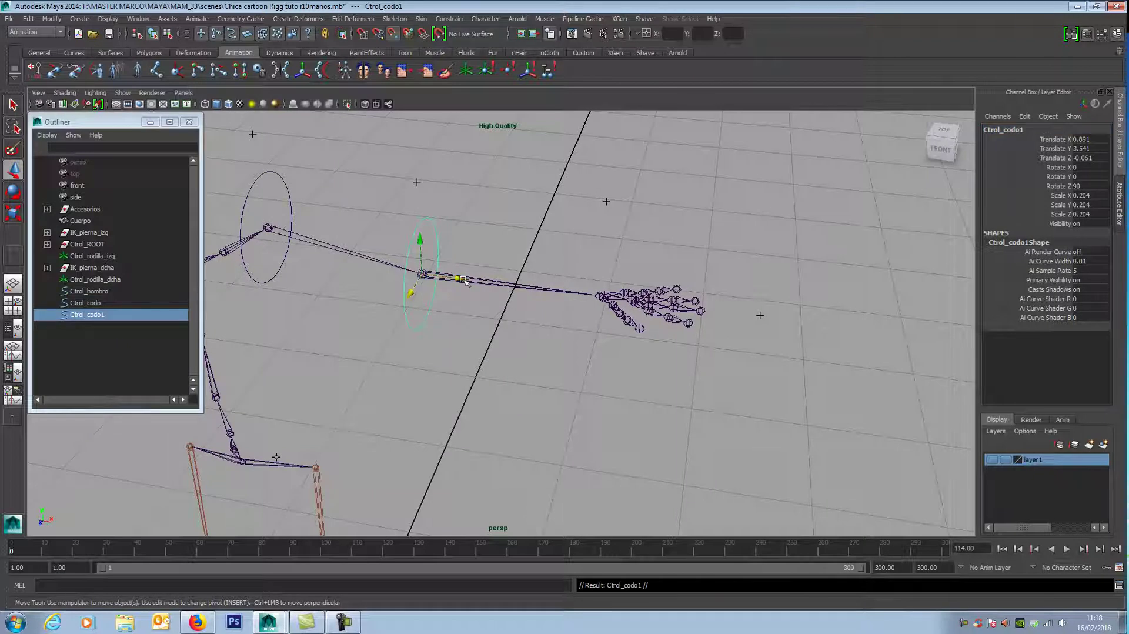
{"action": "left_click_drag", "start_coordinate": [464, 281], "coordinate": [523, 283]}
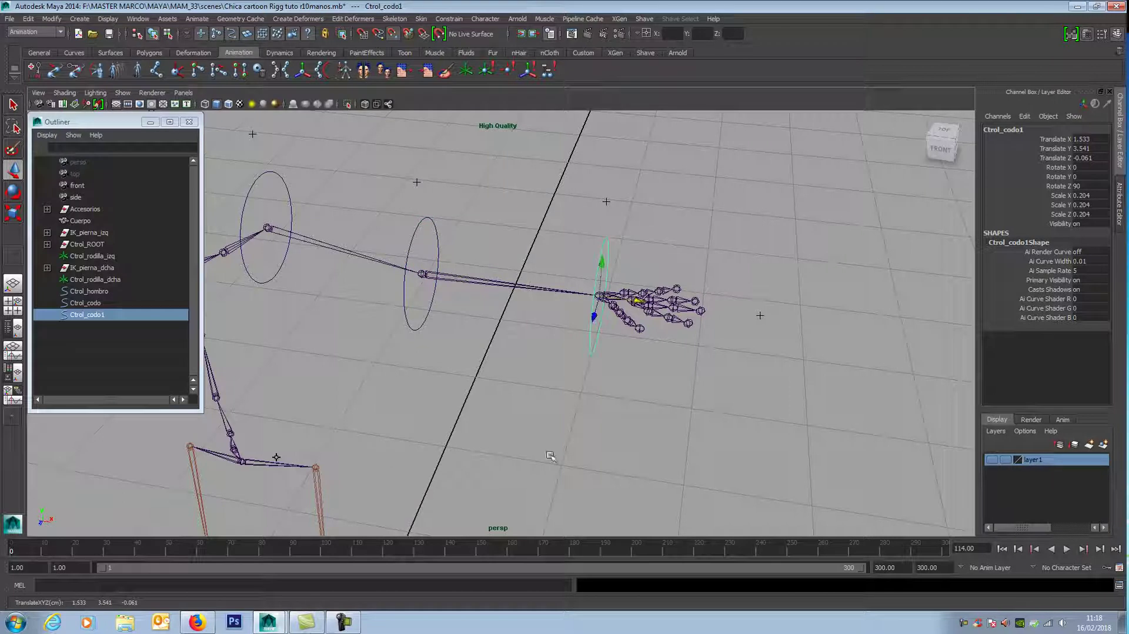
{"action": "scroll", "coordinate": [766, 437], "scroll_direction": "up", "scroll_amount": 3}
{"action": "scroll", "coordinate": [765, 436], "scroll_direction": "up", "scroll_amount": 2}
{"action": "scroll", "coordinate": [764, 441], "scroll_direction": "up", "scroll_amount": 2}
{"action": "mouse_move", "coordinate": [762, 435]}
{"action": "left_mouse_down", "text": "alt"}
{"action": "mouse_move", "coordinate": [756, 411]}
{"action": "mouse_move", "coordinate": [732, 418]}
{"action": "mouse_move", "coordinate": [783, 417]}
{"action": "left_mouse_up", "text": "alt"}
{"action": "scroll", "coordinate": [731, 418], "scroll_direction": "down", "scroll_amount": 3}
{"action": "scroll", "coordinate": [764, 422], "scroll_direction": "down", "scroll_amount": 3}
{"action": "left_click_drag", "start_coordinate": [676, 446], "coordinate": [678, 434], "text": "alt"}
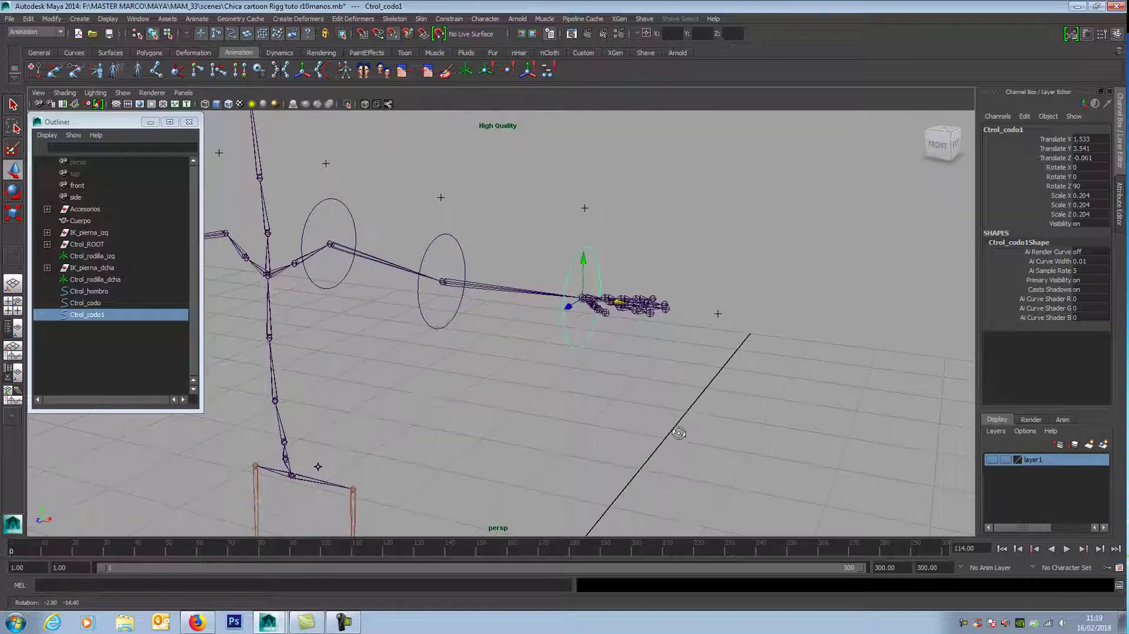
- Rename the copy Ctrol_muñeca
{"action": "double_click", "coordinate": [1013, 133]}
{"action": "left_click_drag", "start_coordinate": [1020, 129], "coordinate": [1010, 130]}
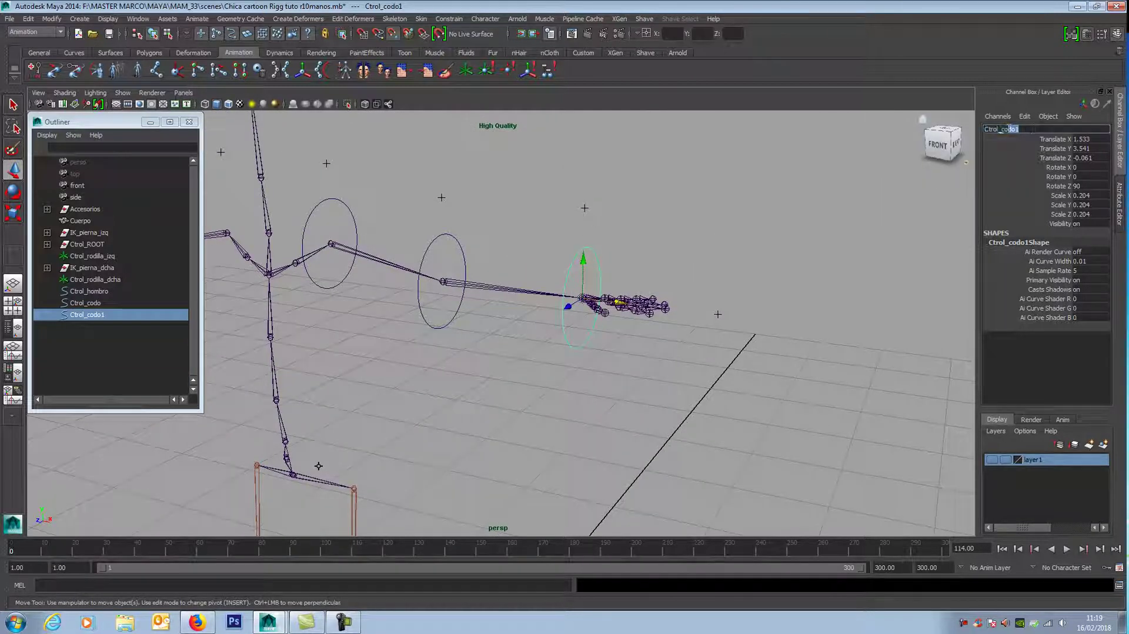
{"action": "key", "text": "BackSpace"}
{"action": "type", "text": "muñeca"}
{"action": "key", "text": "Return"}
{"action": "key", "text": "f"}
{"action": "key", "text": "bracketleft"}
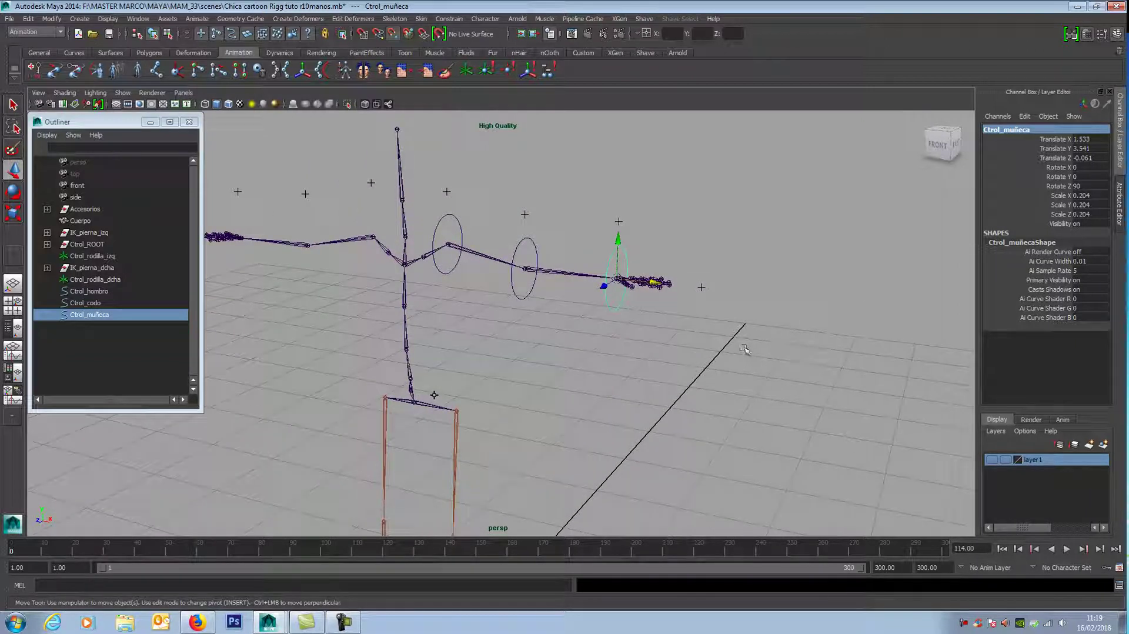
- Check each arm circle in turn, ending with Ctrol_hombro, Ctrol_codo and Ctrol_muñeca all selected
{"action": "left_click", "coordinate": [438, 262]}
{"action": "left_click", "coordinate": [526, 297]}
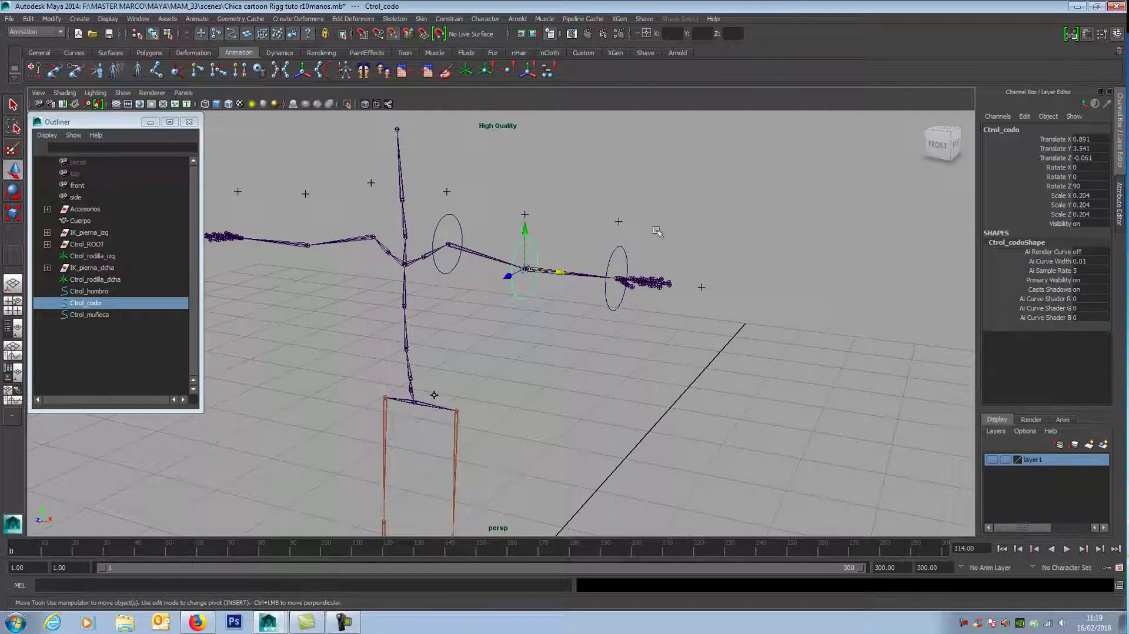
{"action": "left_click", "coordinate": [437, 265]}
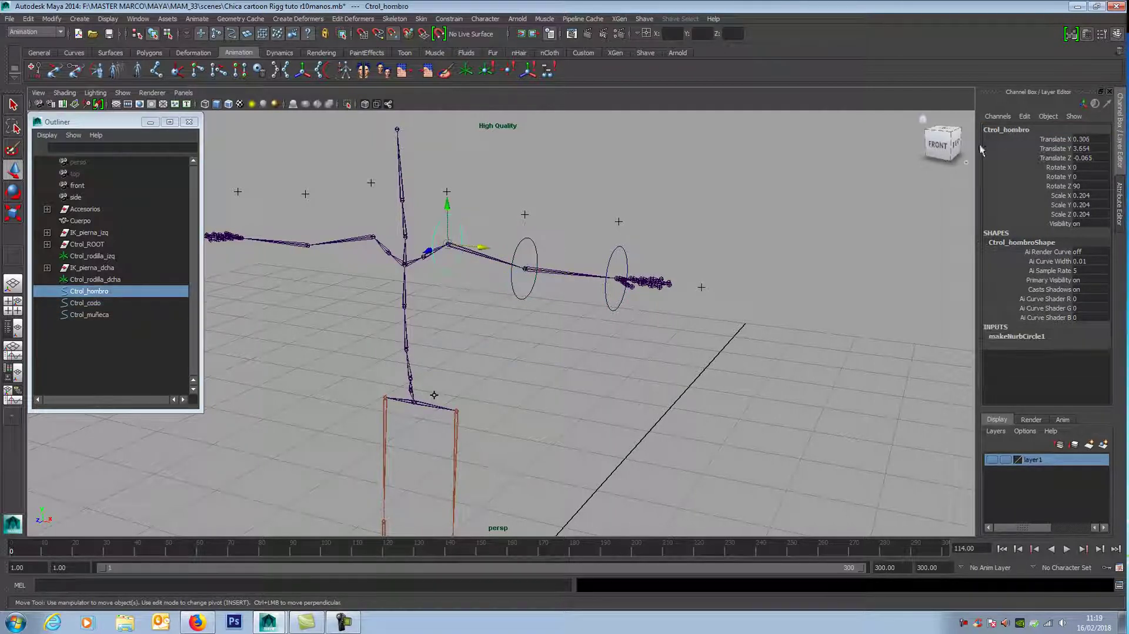
{"action": "left_click", "coordinate": [521, 294]}
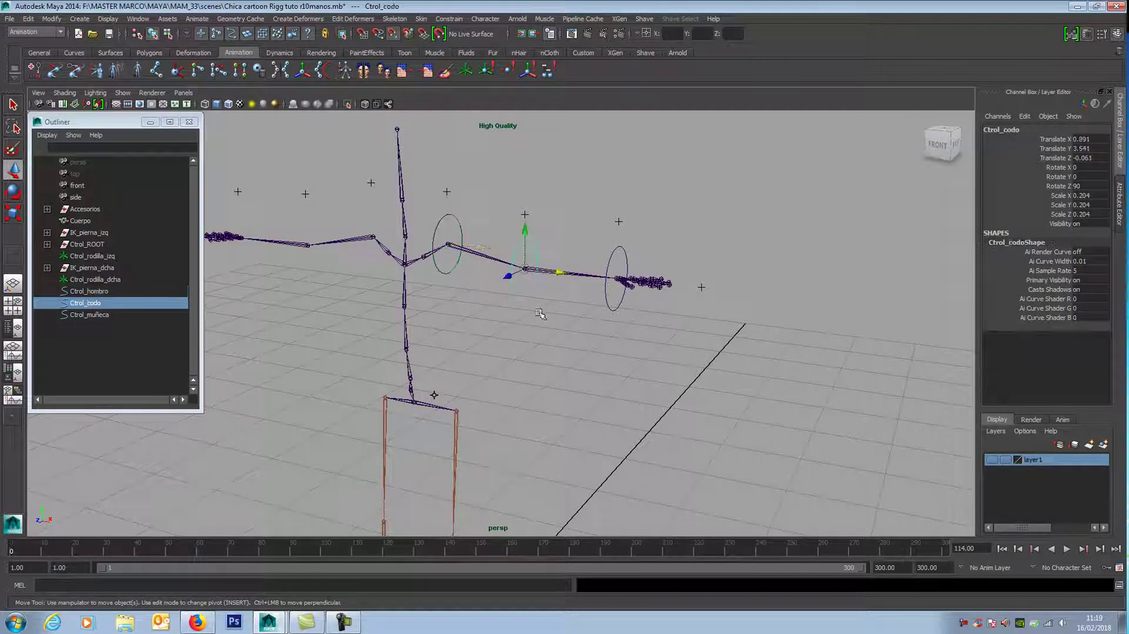
{"action": "left_click", "coordinate": [613, 307]}
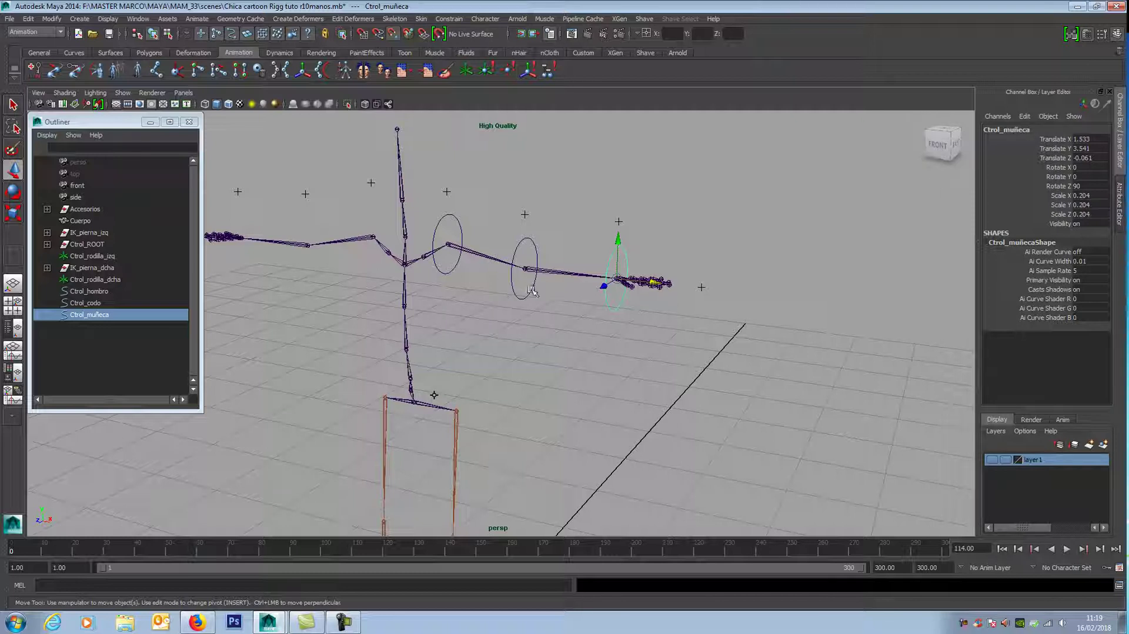
{"action": "key", "text": "Left"}
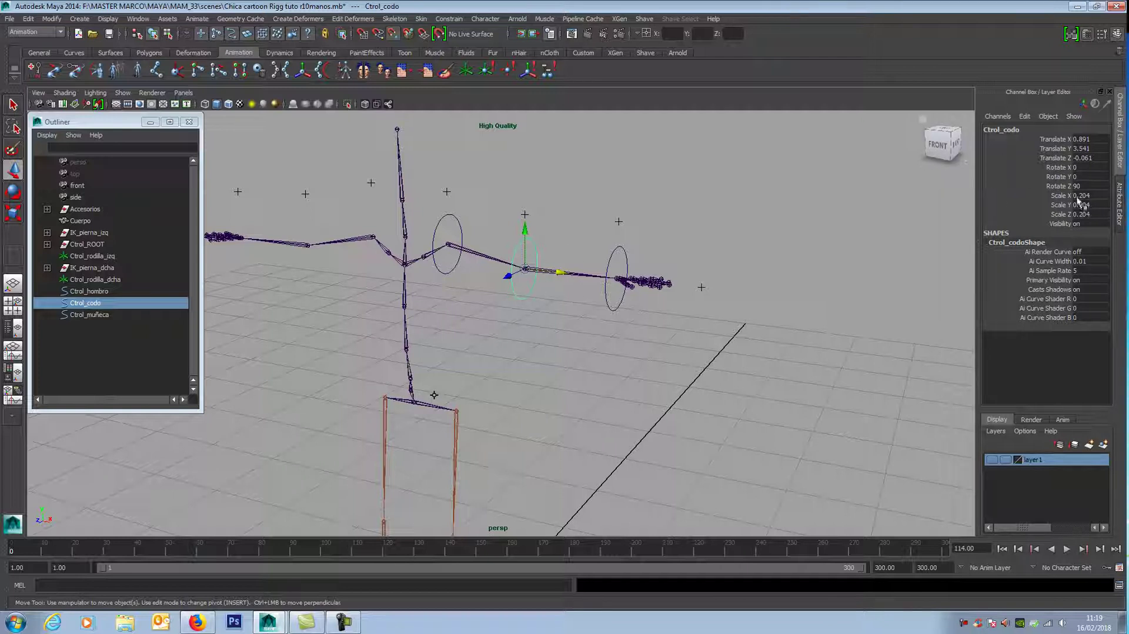
{"action": "left_click", "coordinate": [449, 271], "text": "shift"}
{"action": "left_click", "coordinate": [614, 307], "text": "shift"}
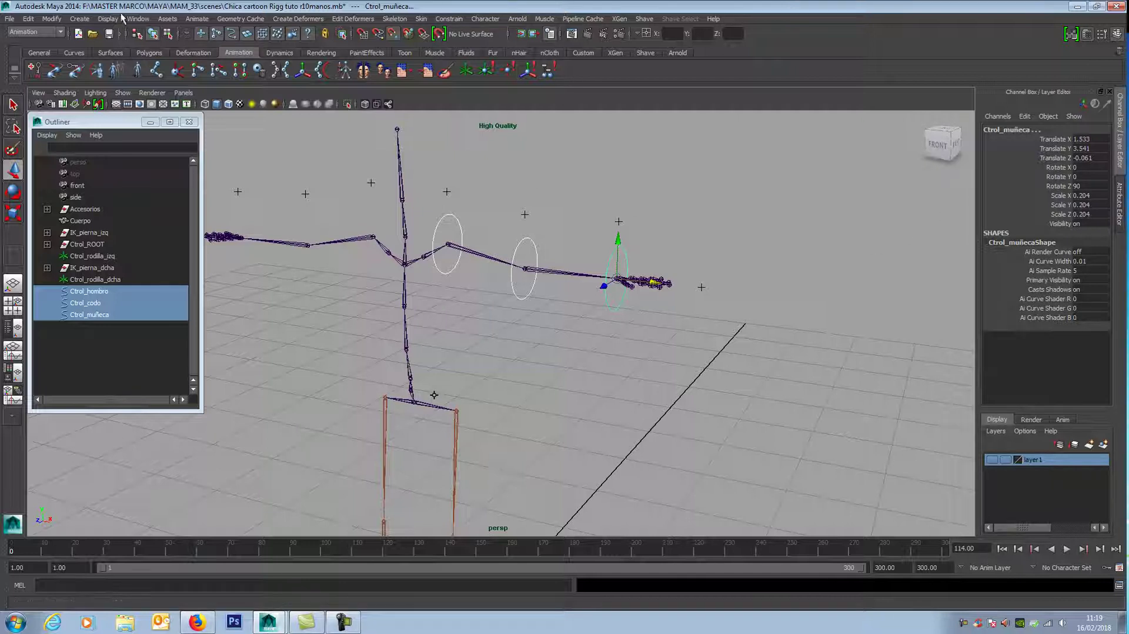
- Apply Freeze Transformations to the three controls and check the elbow control reads zero
{"action": "left_click", "coordinate": [53, 19]}
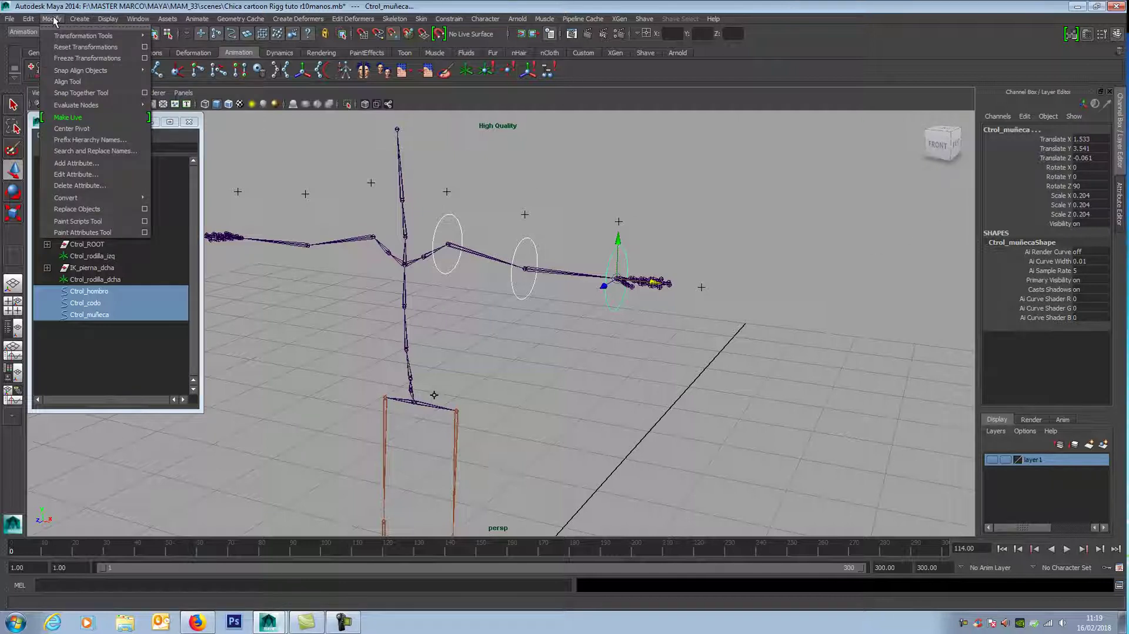
{"action": "left_click", "coordinate": [113, 61]}
{"action": "left_click", "coordinate": [526, 297]}
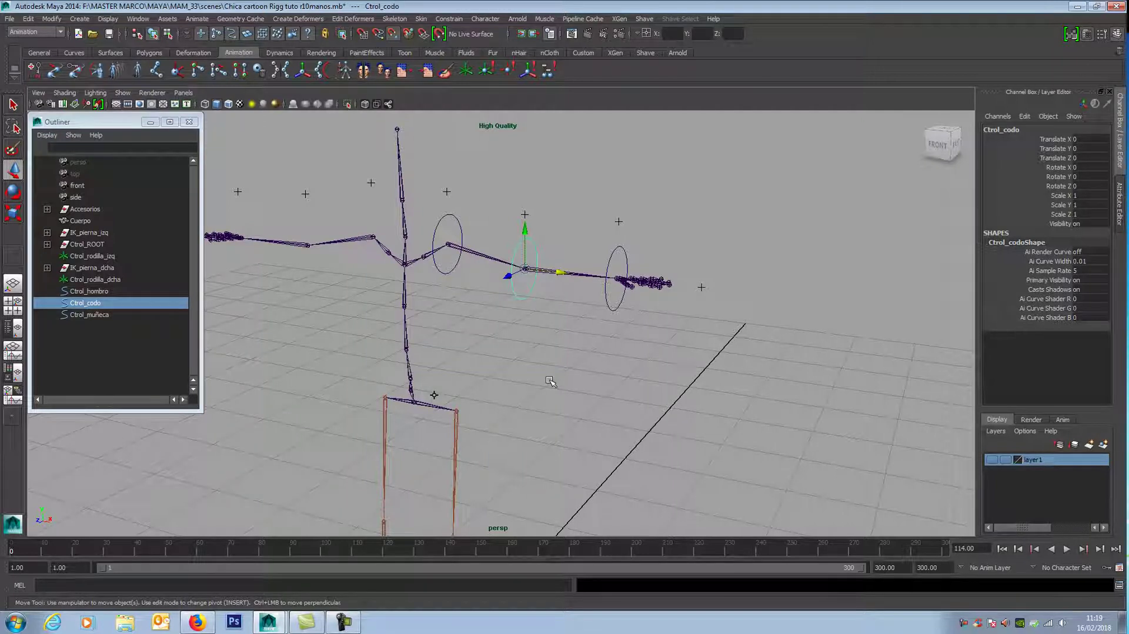
{"action": "scroll", "coordinate": [551, 382], "scroll_direction": "down", "scroll_amount": 2}
{"action": "left_click_drag", "start_coordinate": [551, 382], "coordinate": [588, 382], "text": "alt"}
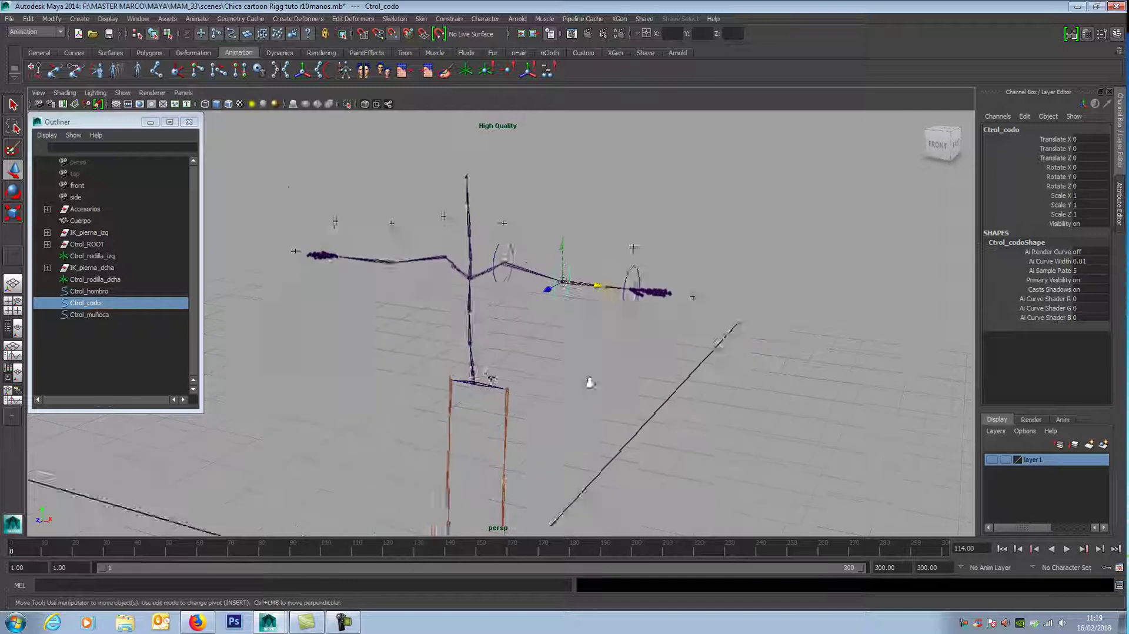
- Reselect the shoulder, elbow and wrist circles to confirm translate/rotate 0 and scale 1
{"action": "left_click", "coordinate": [588, 355]}
{"action": "scroll", "coordinate": [593, 358], "scroll_direction": "up", "scroll_amount": 1}
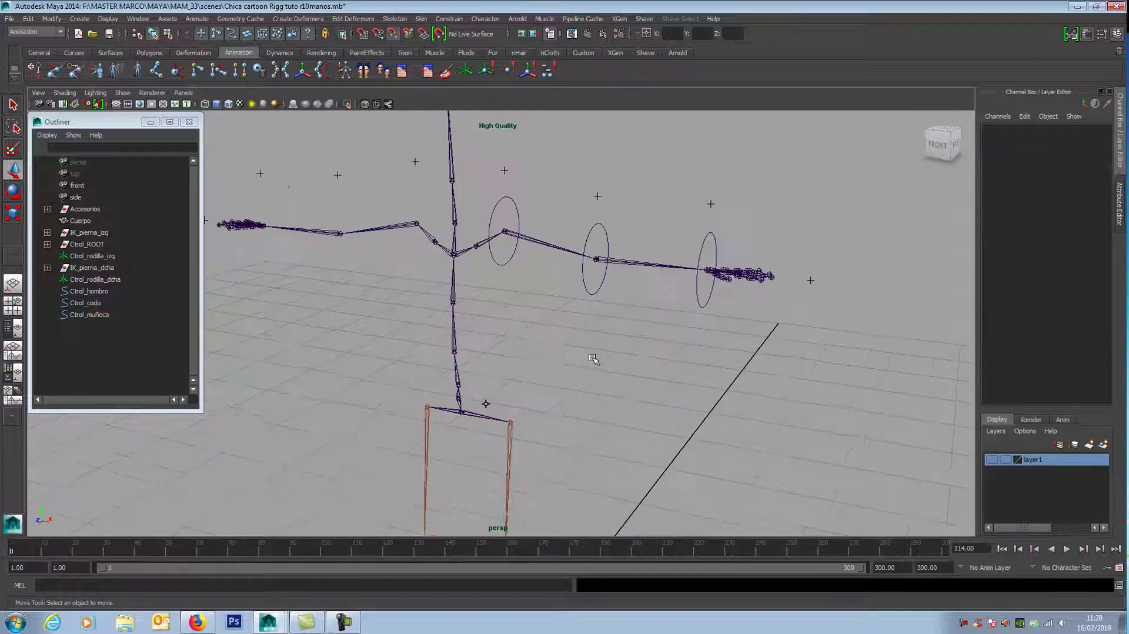
{"action": "left_click", "coordinate": [504, 256]}
{"action": "left_click", "coordinate": [595, 280], "text": "shift"}
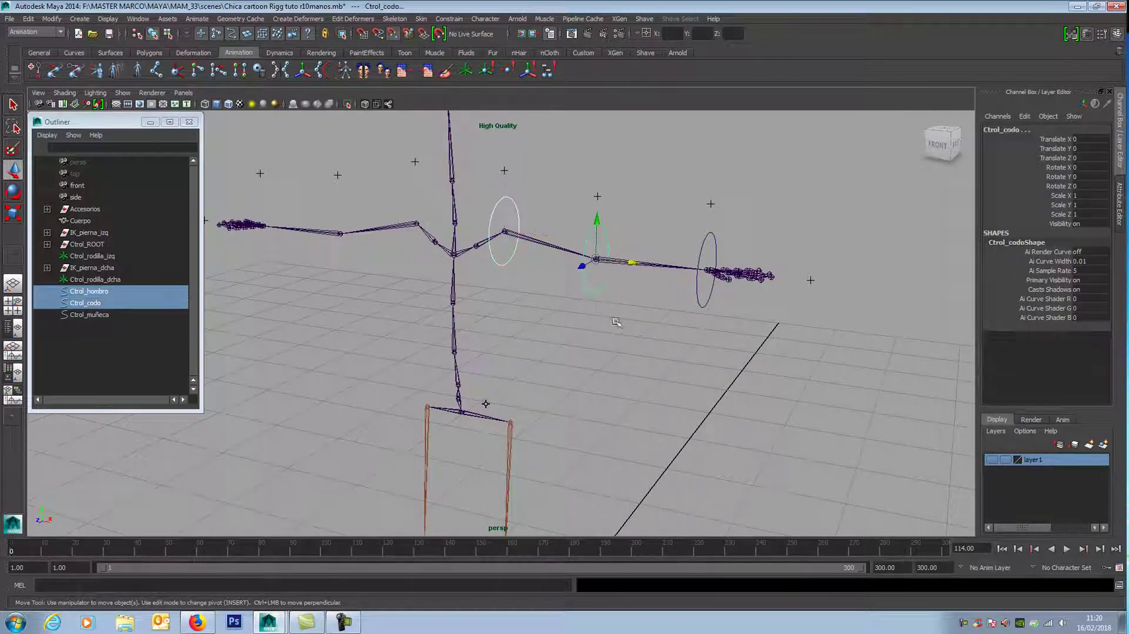
{"action": "left_click", "coordinate": [701, 297], "text": "shift"}
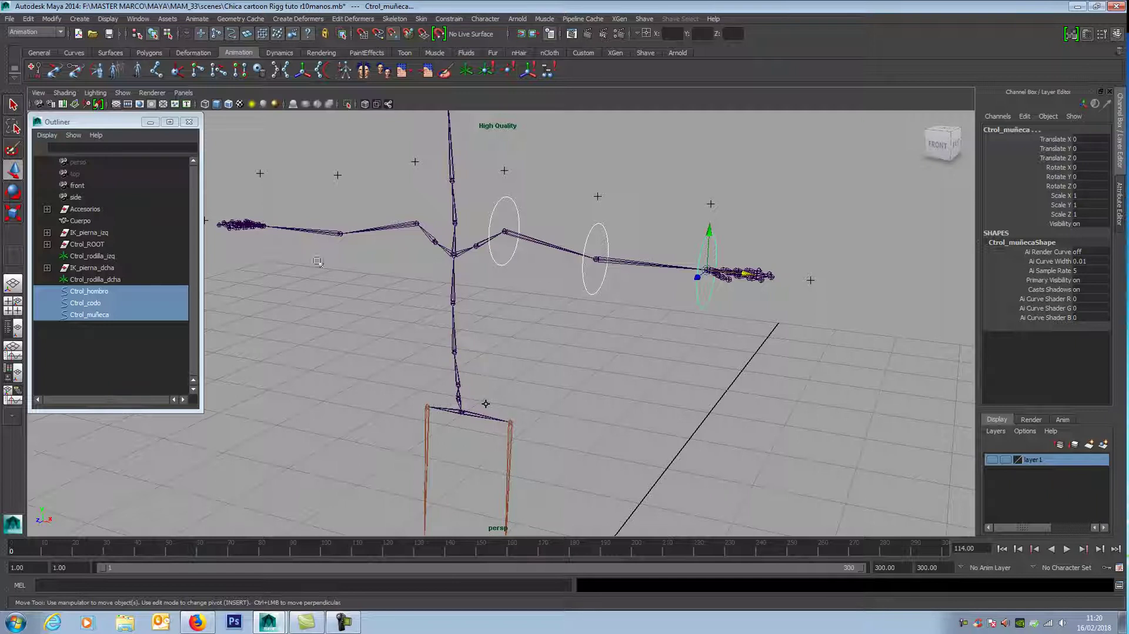
{"action": "left_click", "coordinate": [510, 255]}
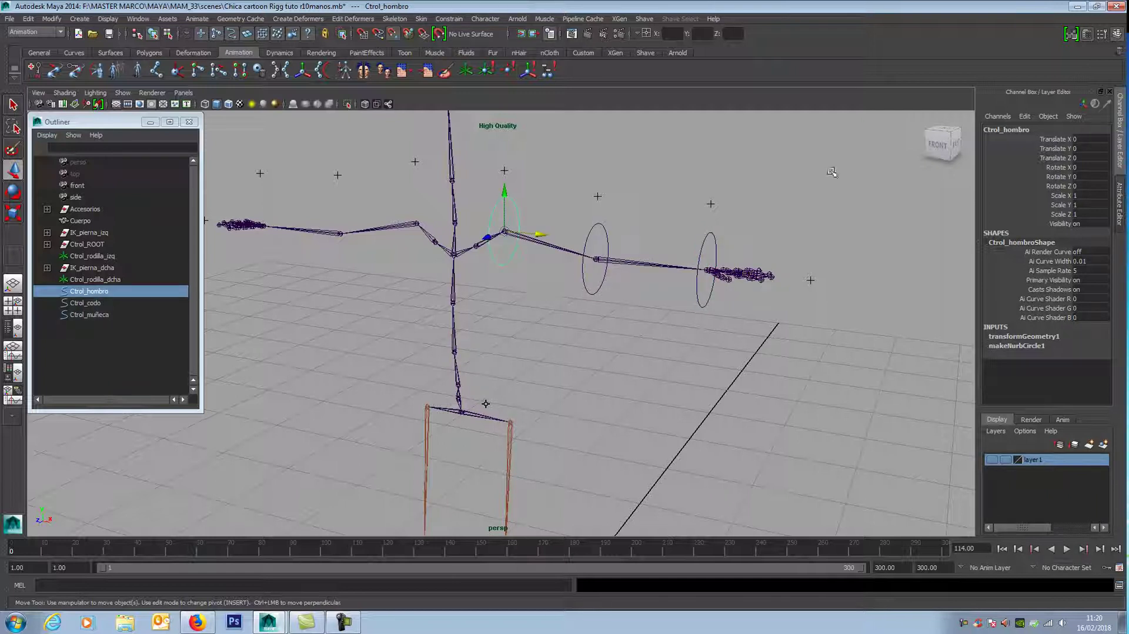
- Append _izq to the shoulder, elbow and wrist control names in turn
{"action": "left_click", "coordinate": [1047, 129]}
{"action": "type", "text": "_izq"}
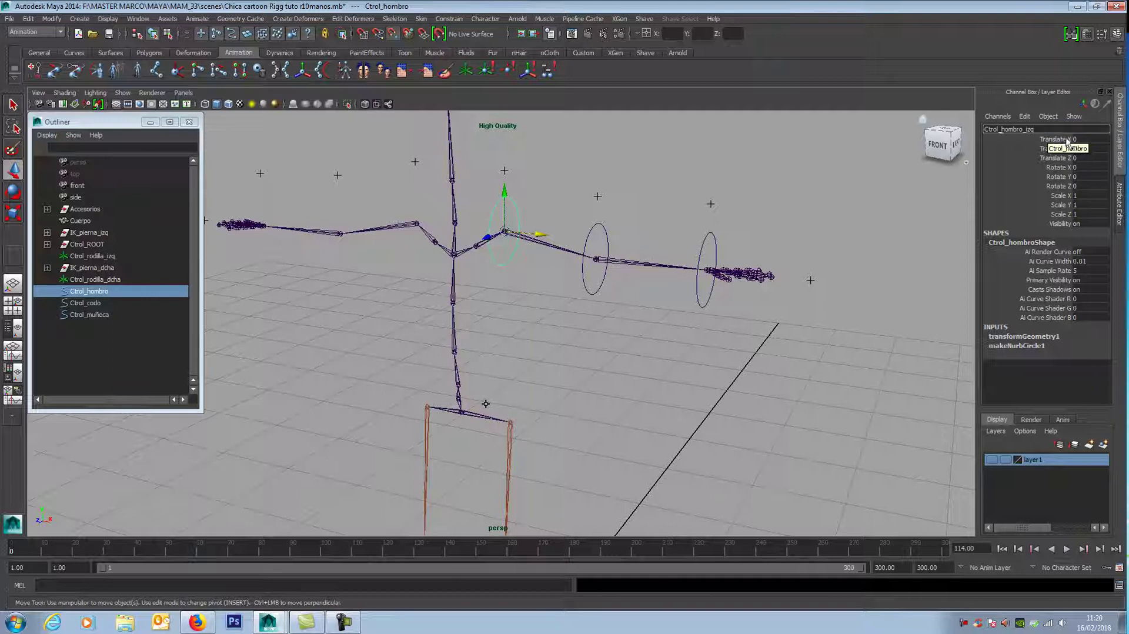
{"action": "key", "text": "Return"}
{"action": "left_click", "coordinate": [585, 268]}
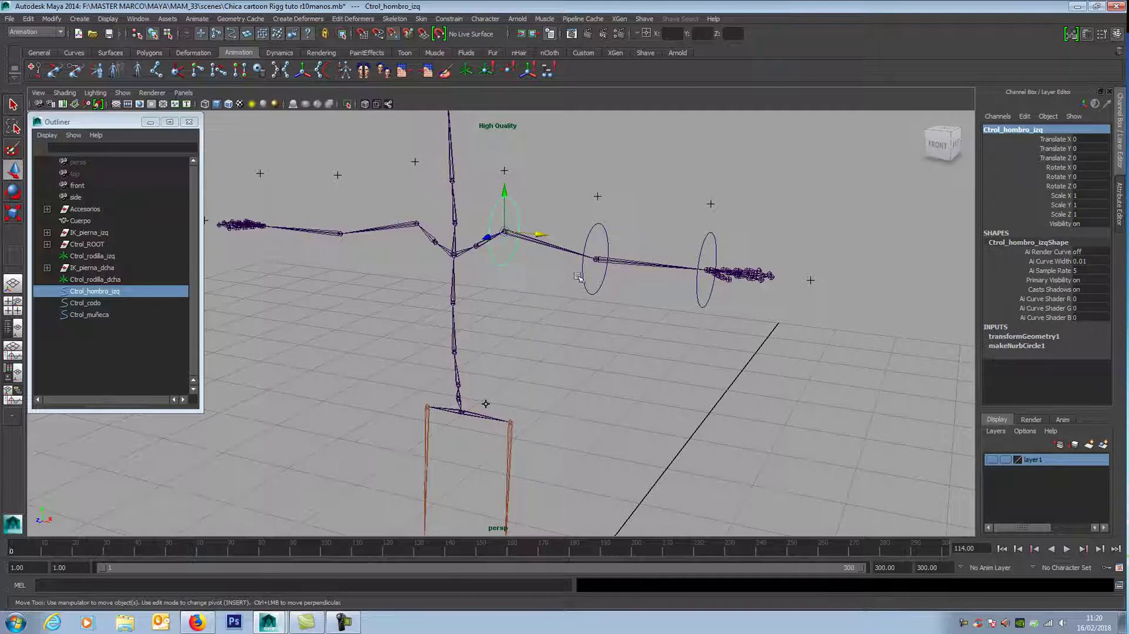
{"action": "left_click", "coordinate": [1017, 130]}
{"action": "left_click", "coordinate": [1025, 128]}
{"action": "type", "text": "_izq"}
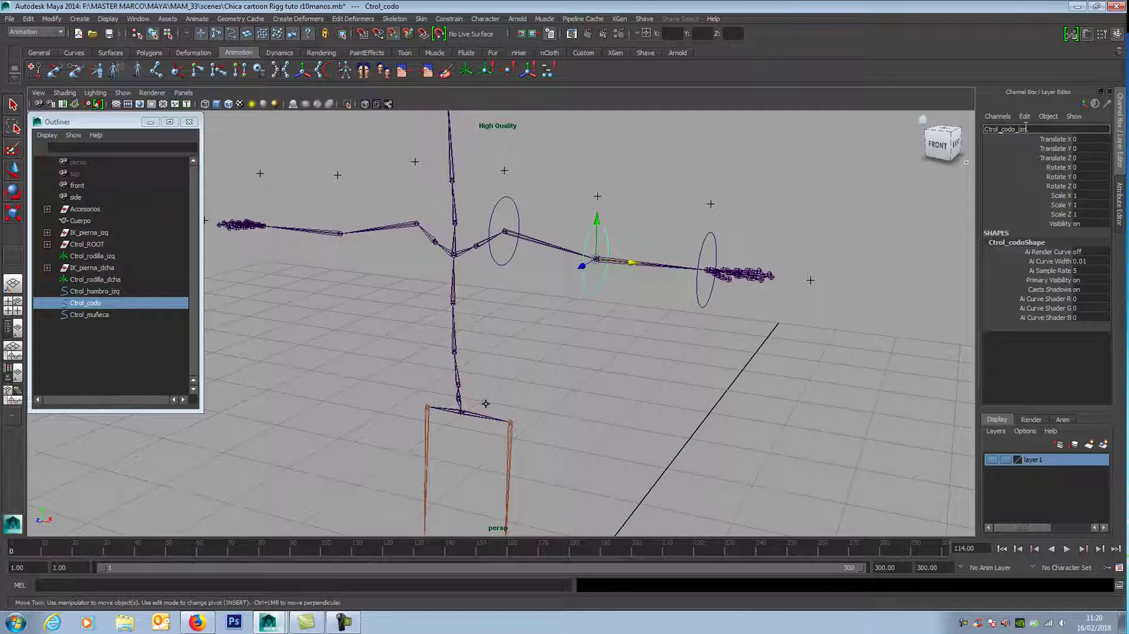
{"action": "key", "text": "Return"}
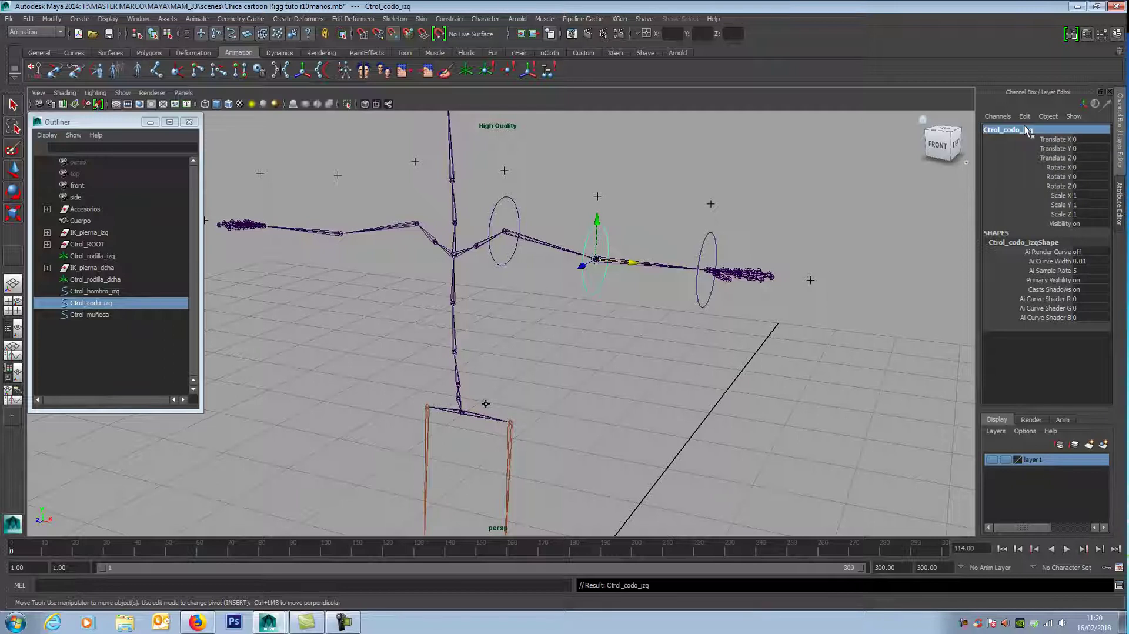
{"action": "left_click", "coordinate": [701, 241]}
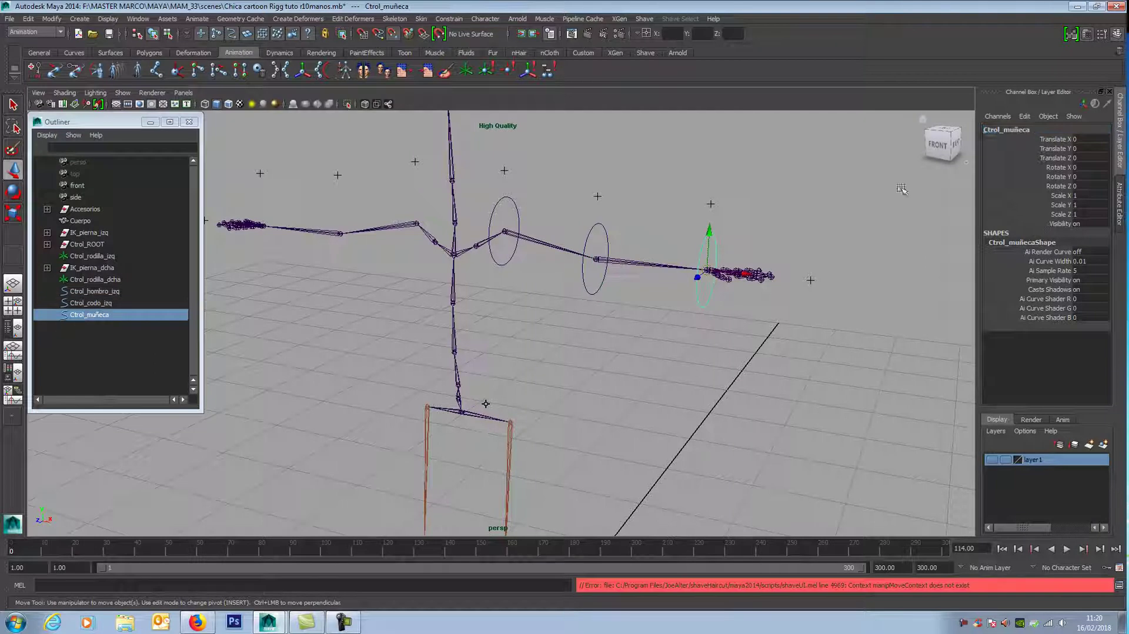
{"action": "left_click", "coordinate": [1018, 130]}
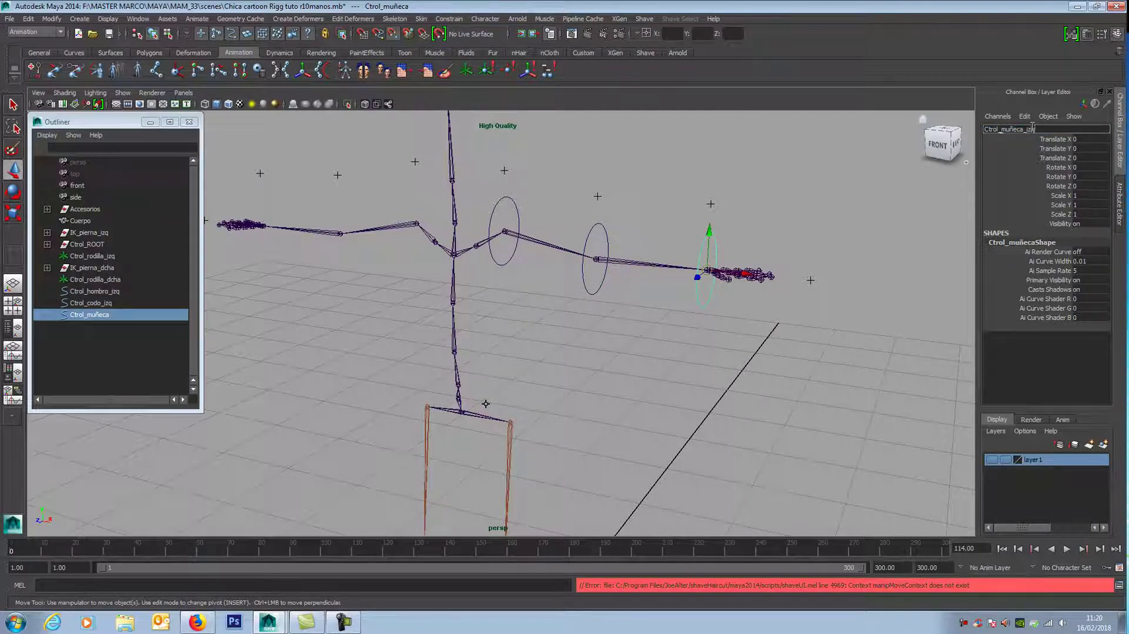
{"action": "key", "text": "Return"}
- Group the three left-arm controls into group1
{"action": "left_click", "coordinate": [530, 348]}
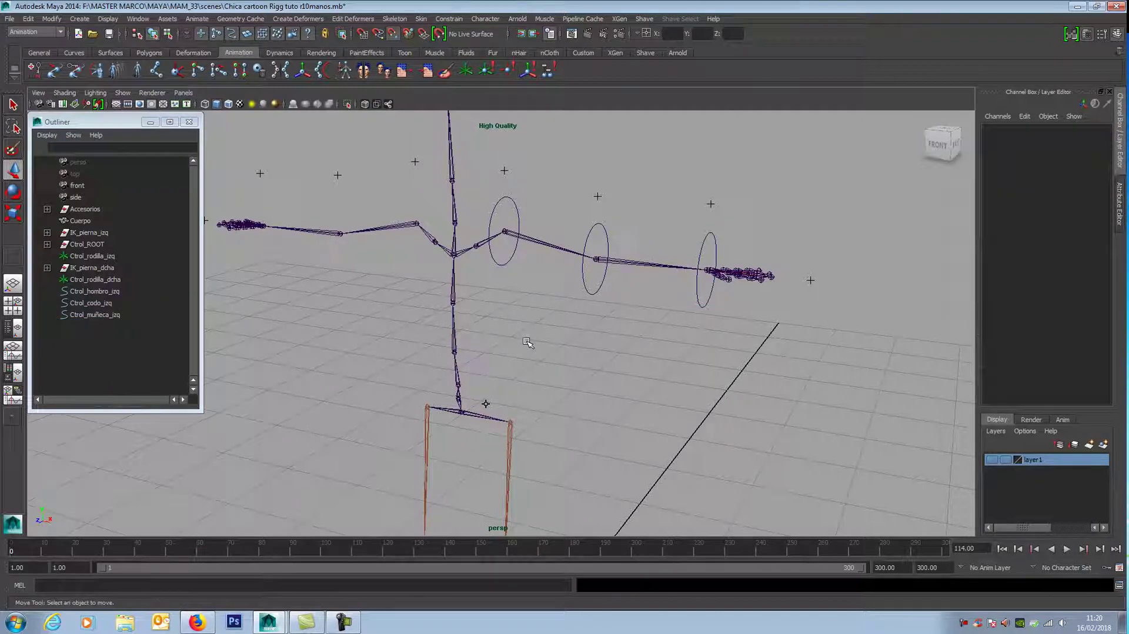
{"action": "left_click", "coordinate": [503, 258]}
{"action": "left_click", "coordinate": [595, 289], "text": "shift"}
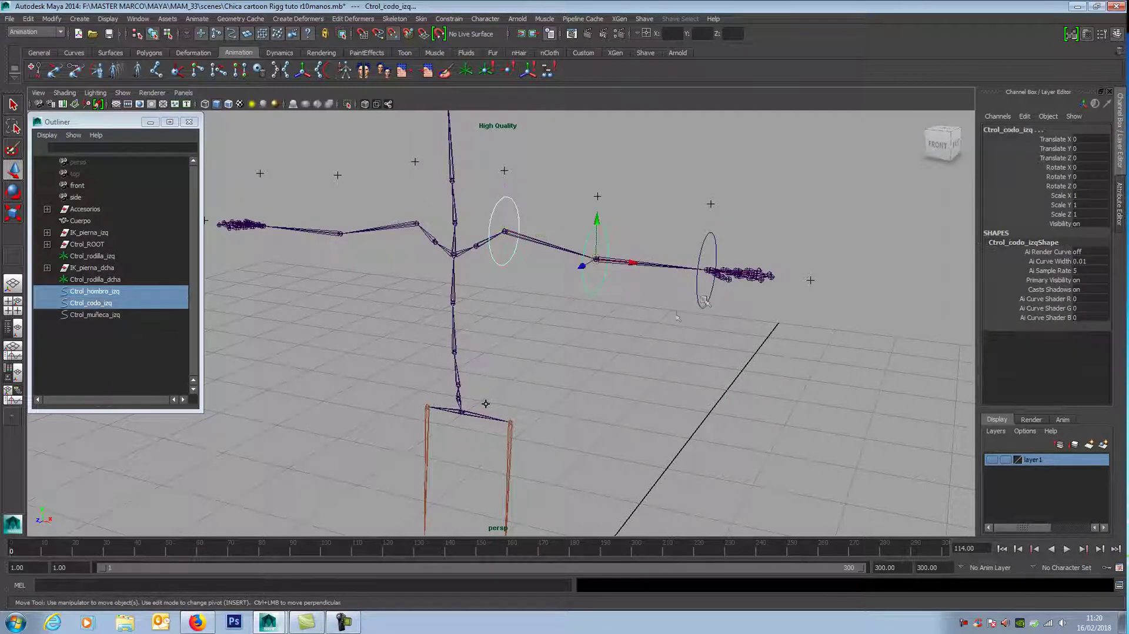
{"action": "left_click", "coordinate": [706, 303], "text": "shift"}
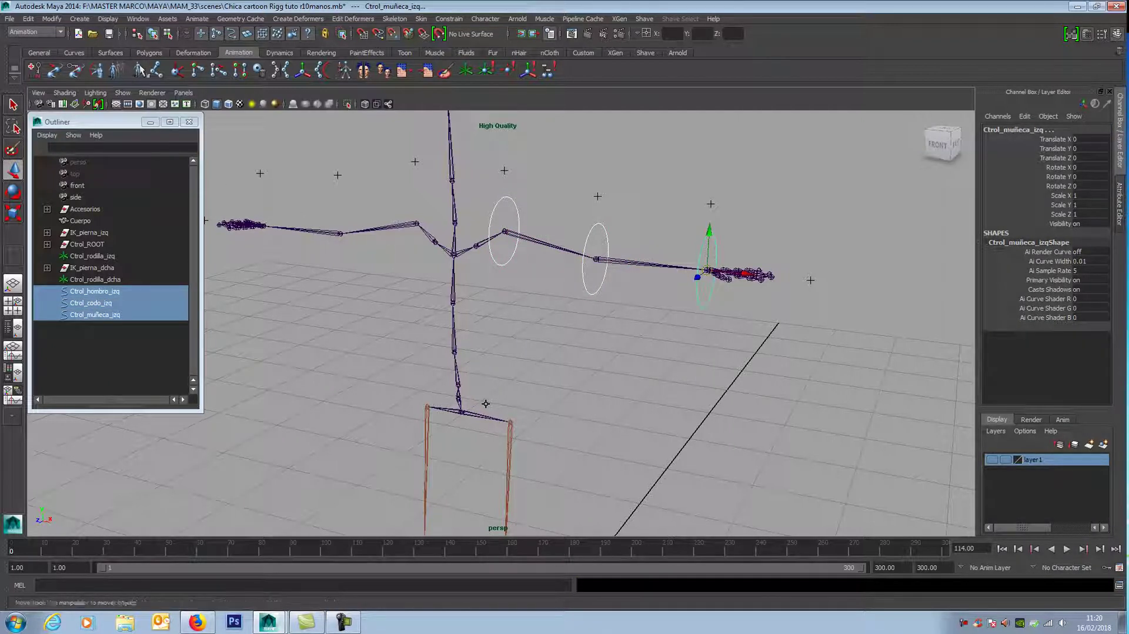
{"action": "left_click", "coordinate": [28, 18]}
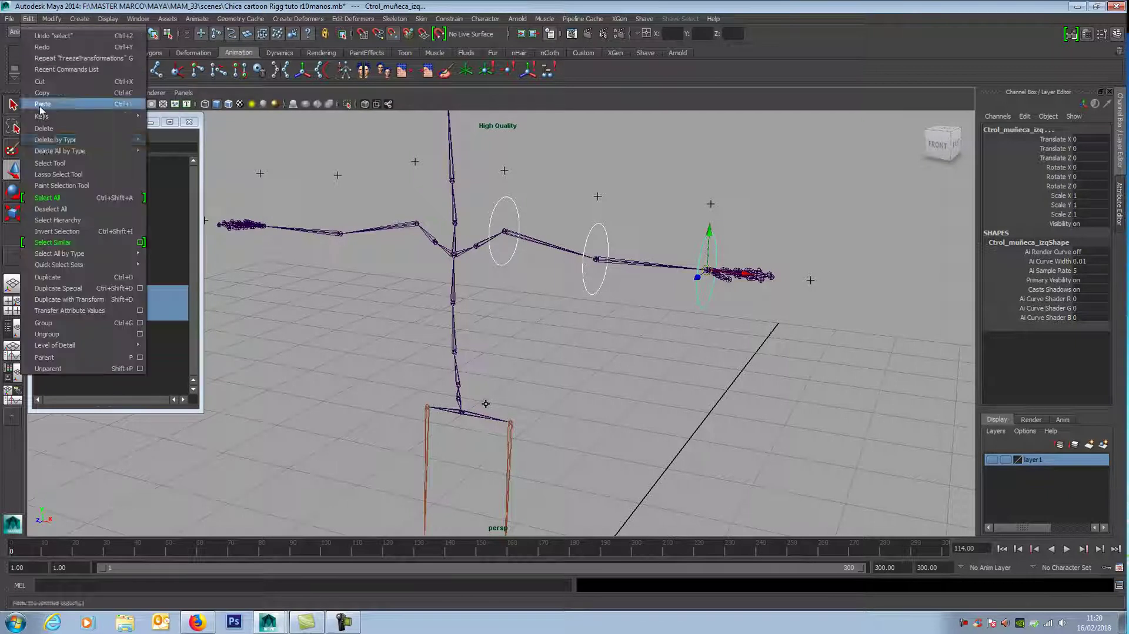
{"action": "left_click", "coordinate": [104, 327]}
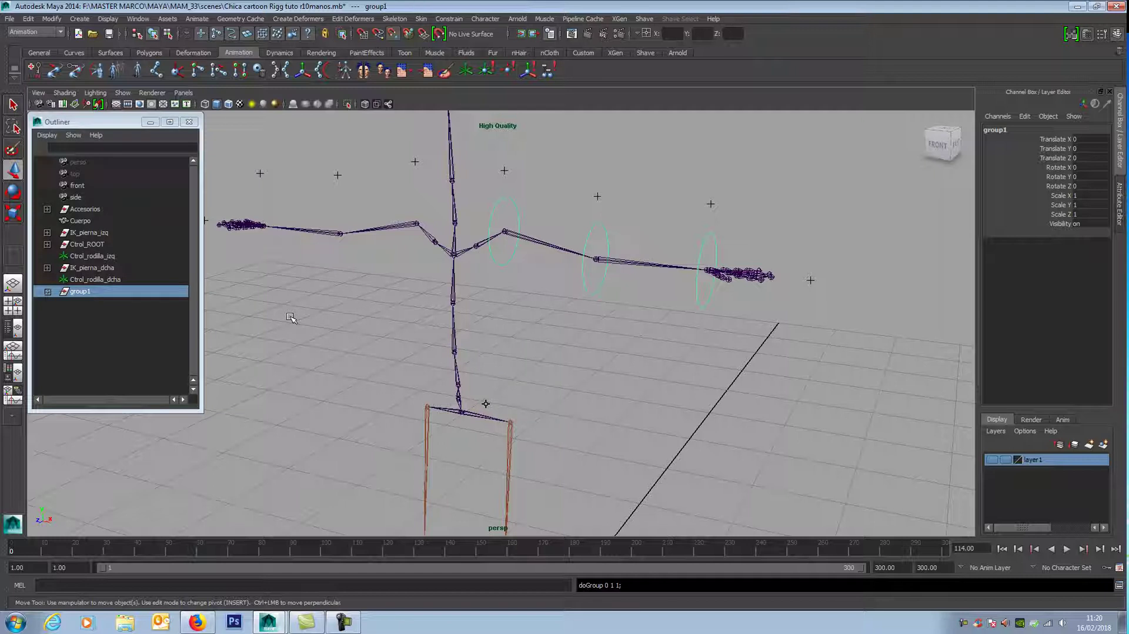
- Duplicate the group and set Scale X to -1 to mirror the controls onto the right arm
{"action": "key", "text": "ctrl+d"}
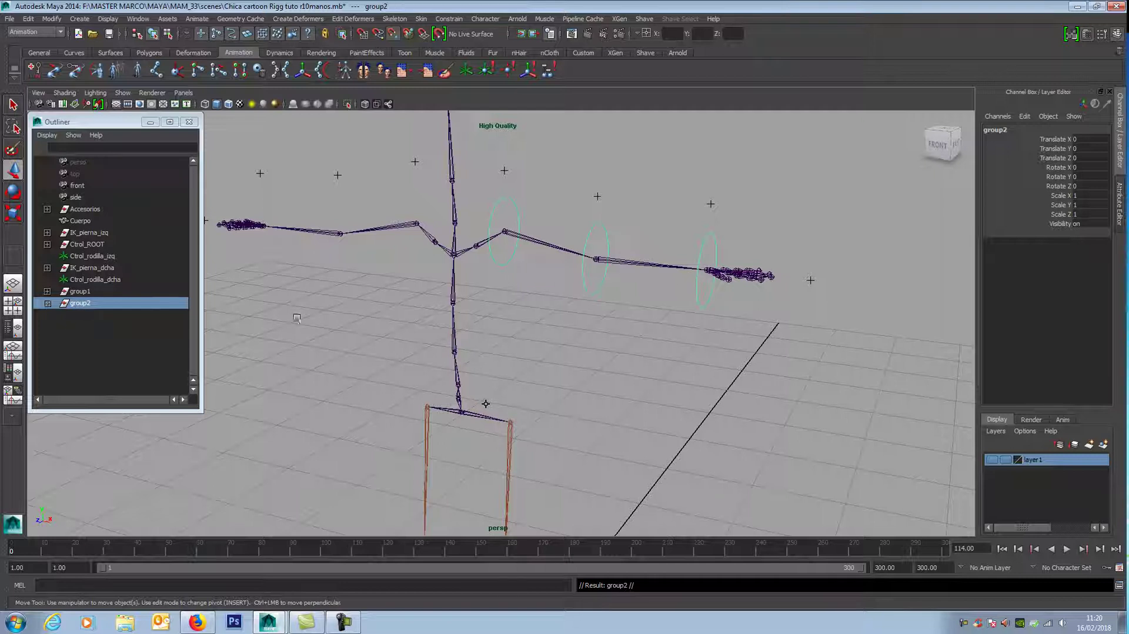
{"action": "double_click", "coordinate": [1077, 196]}
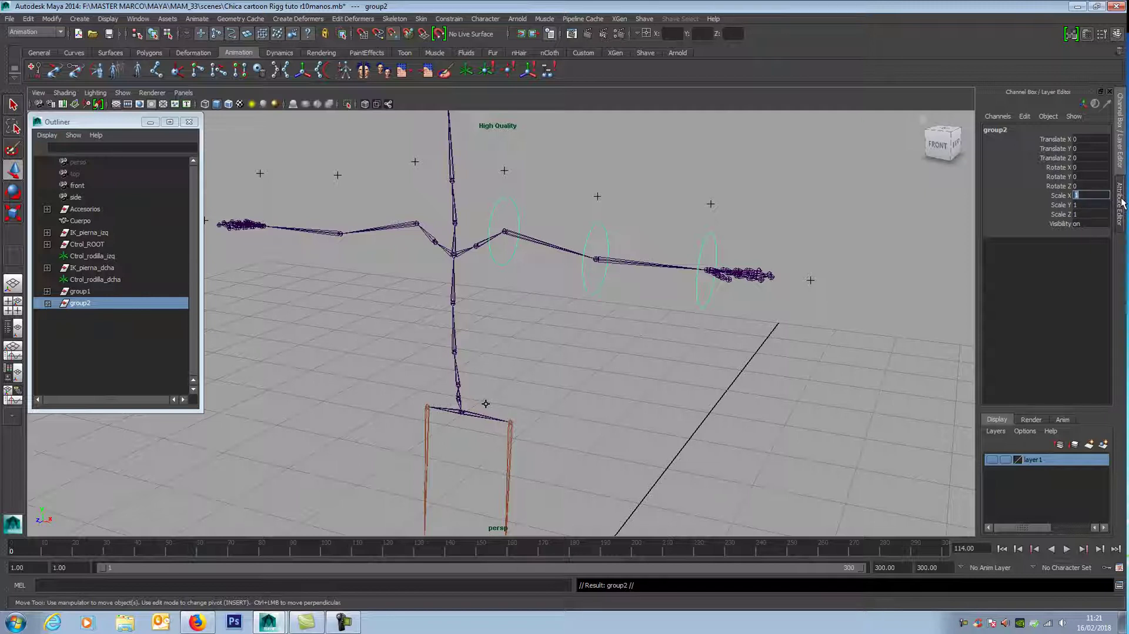
{"action": "key", "text": "Return"}
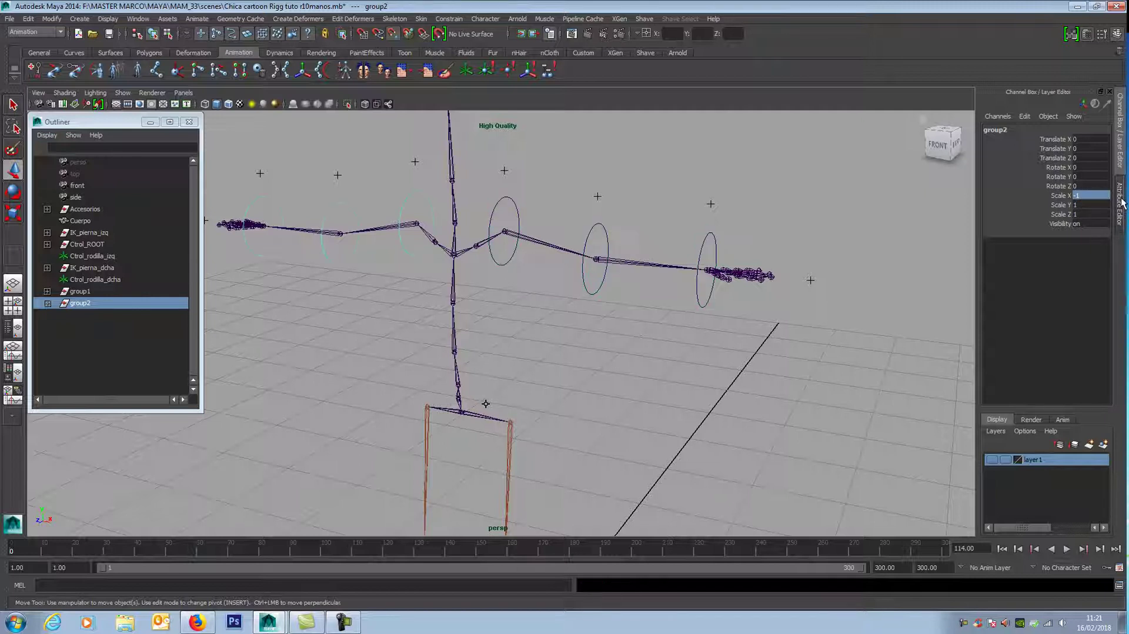
{"action": "left_click_drag", "start_coordinate": [535, 318], "coordinate": [572, 325], "text": "alt"}
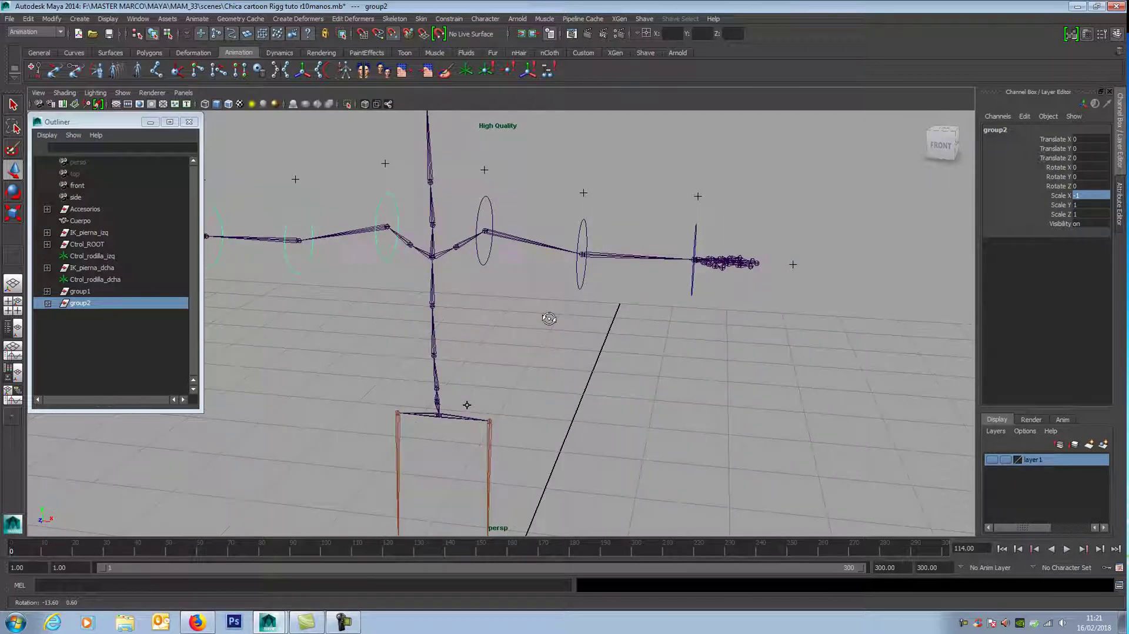
{"action": "middle_click_drag", "start_coordinate": [571, 325], "coordinate": [738, 303], "text": "alt"}
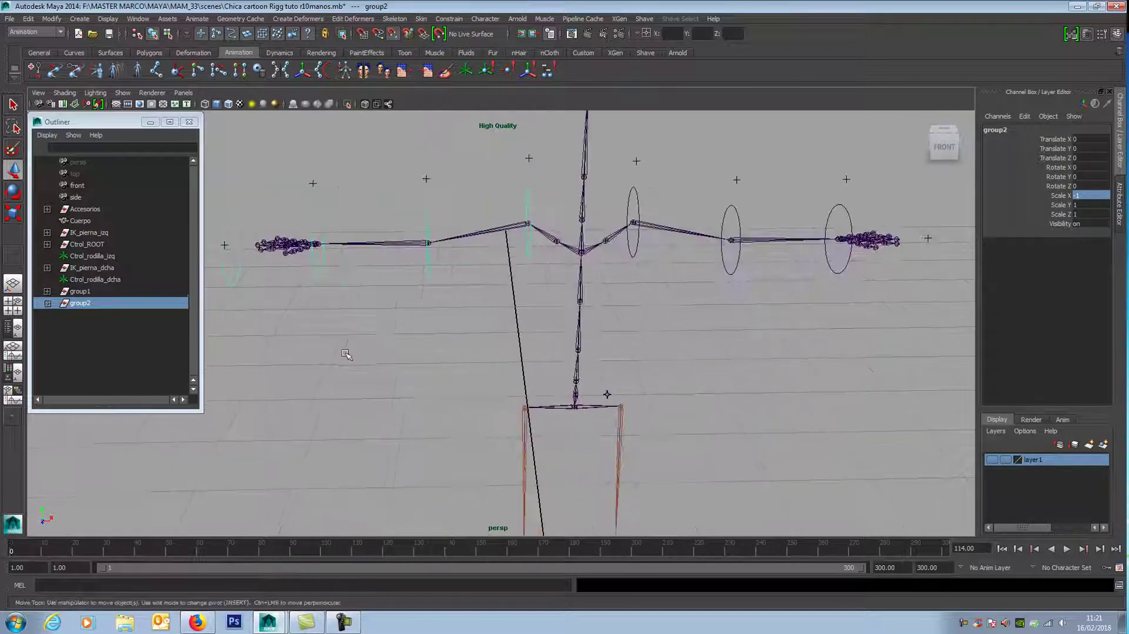
{"action": "left_click_drag", "start_coordinate": [351, 333], "coordinate": [409, 305], "text": "alt"}
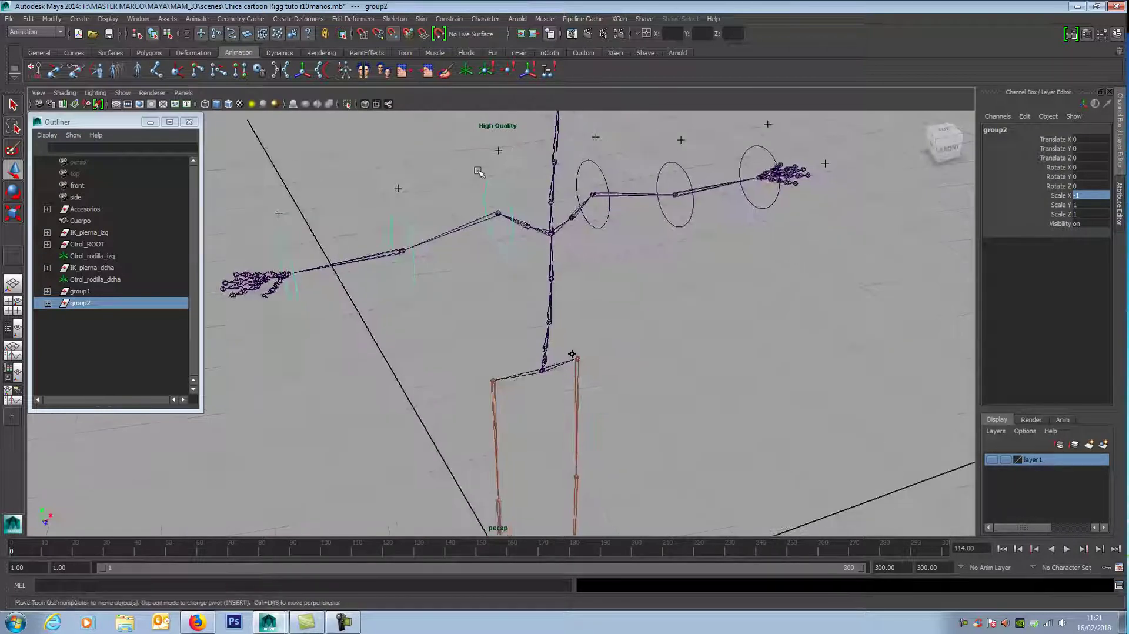
{"action": "left_click_drag", "start_coordinate": [476, 170], "coordinate": [499, 190]}
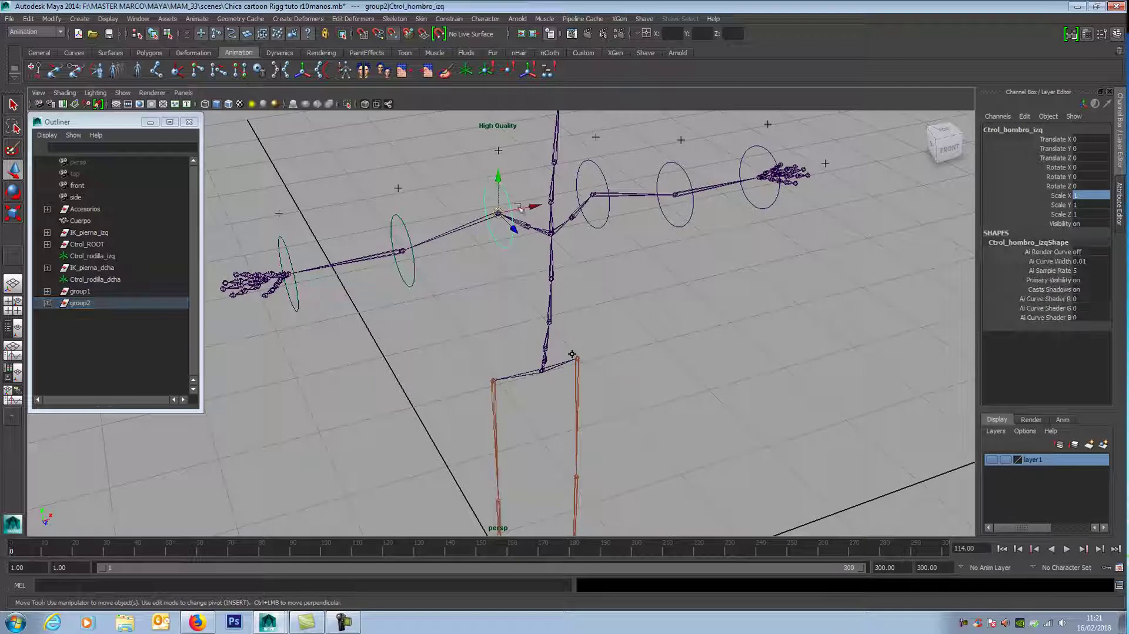
- Rename the mirrored shoulder control from _izq to Ctrol_hombro_dcha
{"action": "double_click", "coordinate": [1025, 131]}
{"action": "left_click", "coordinate": [1045, 129]}
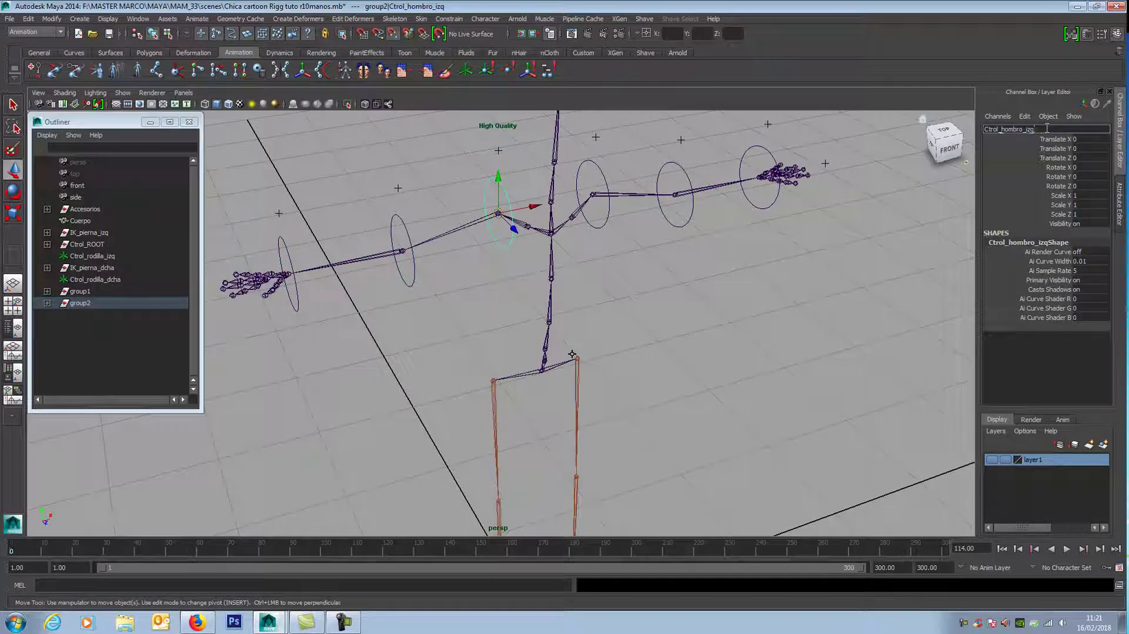
{"action": "key", "text": "BackSpace"}
{"action": "key", "text": "BackSpace"}
{"action": "key", "text": "BackSpace"}
{"action": "key", "text": "Return"}
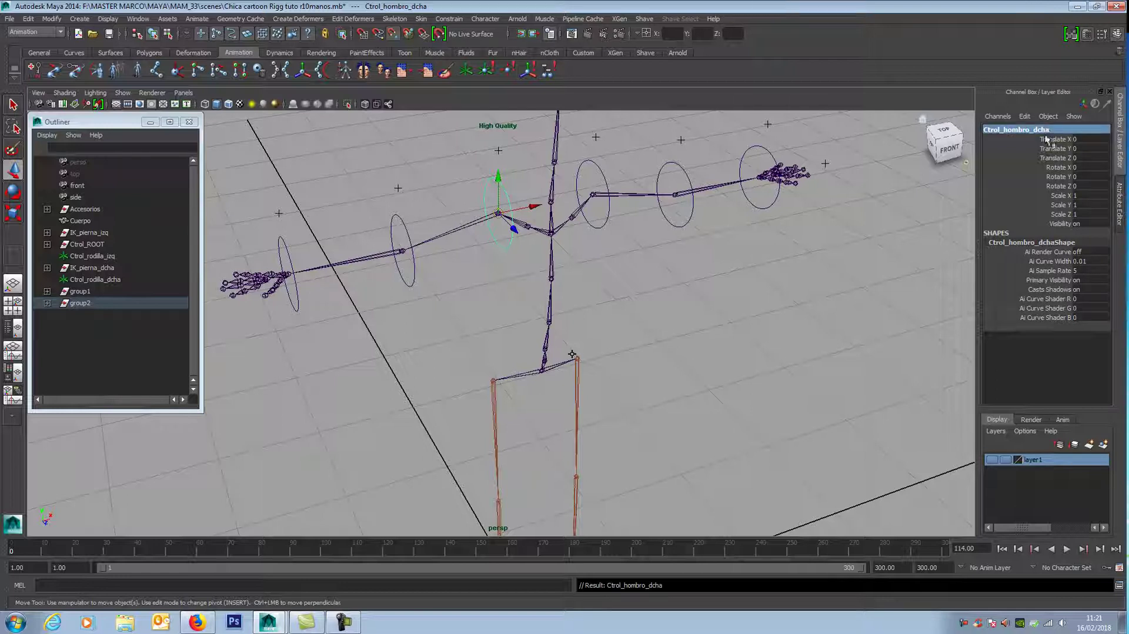
- Rename the mirrored elbow and wrist controls to Ctrol_codo_dcha and Ctrol_muñeca_dcha
{"action": "left_click", "coordinate": [413, 268]}
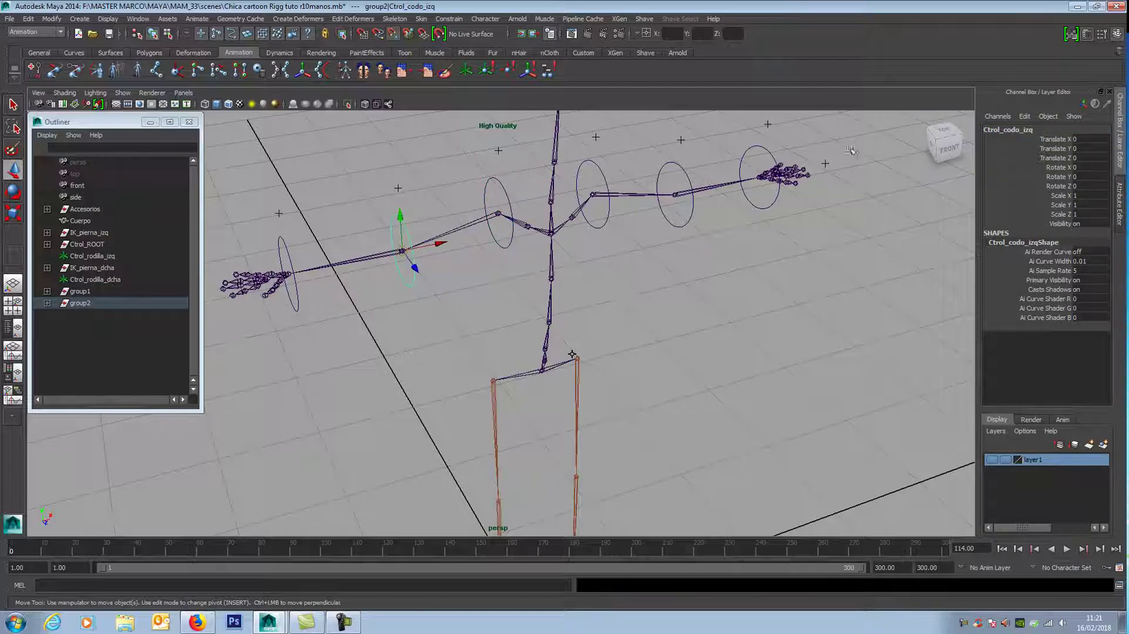
{"action": "left_click", "coordinate": [1009, 129]}
{"action": "left_click", "coordinate": [1024, 129]}
{"action": "type", "text": "dcha"}
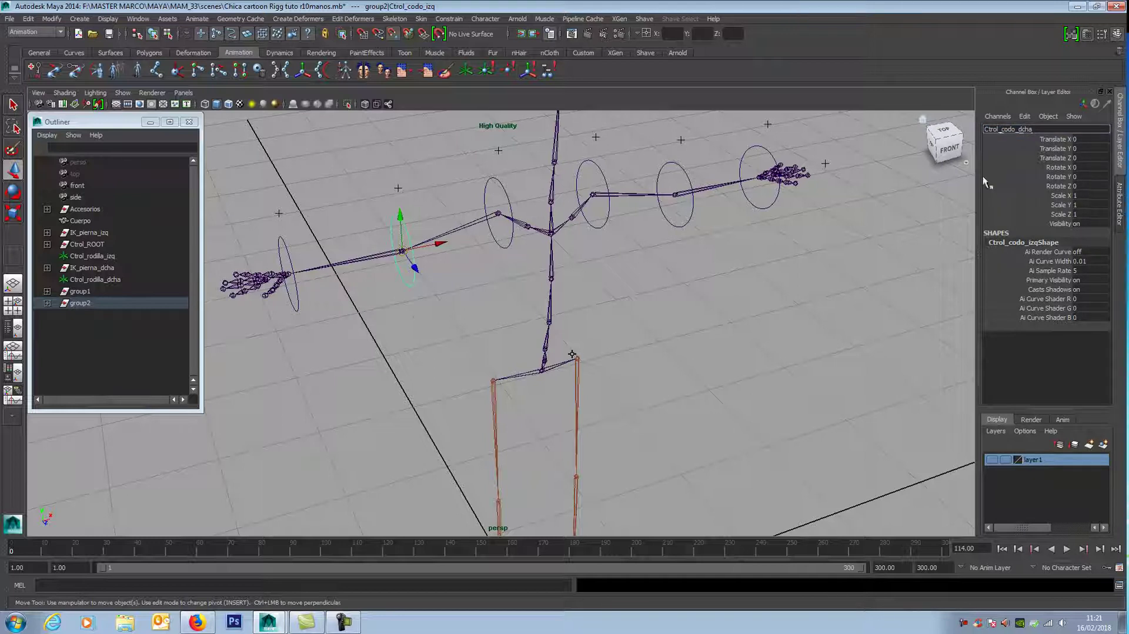
{"action": "key", "text": "Return"}
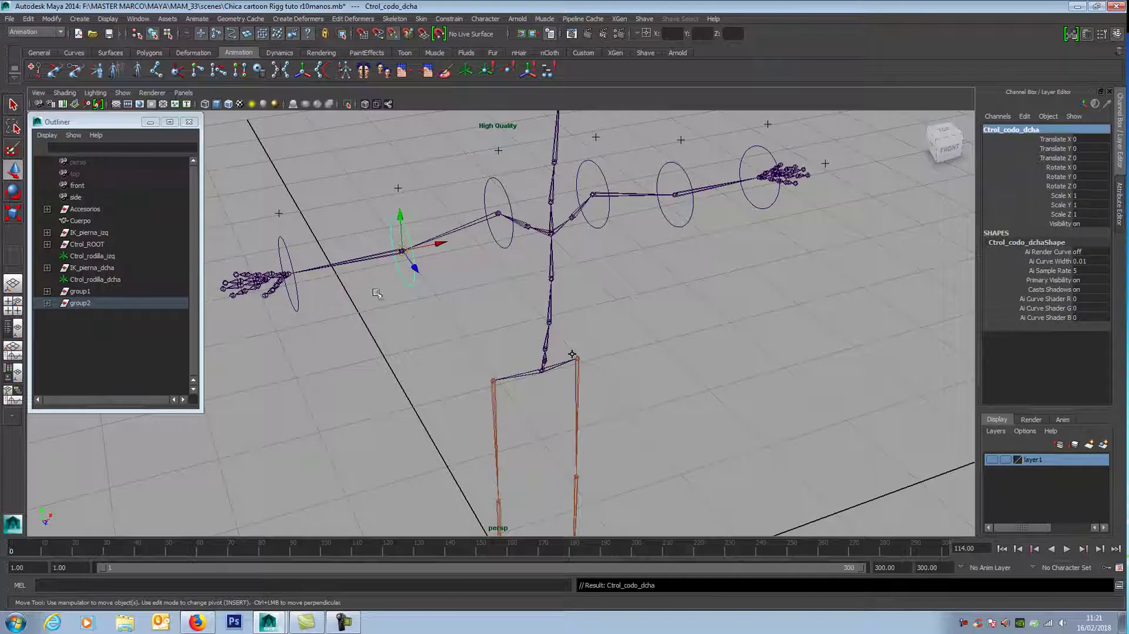
{"action": "left_click", "coordinate": [301, 303]}
{"action": "double_click", "coordinate": [1033, 130]}
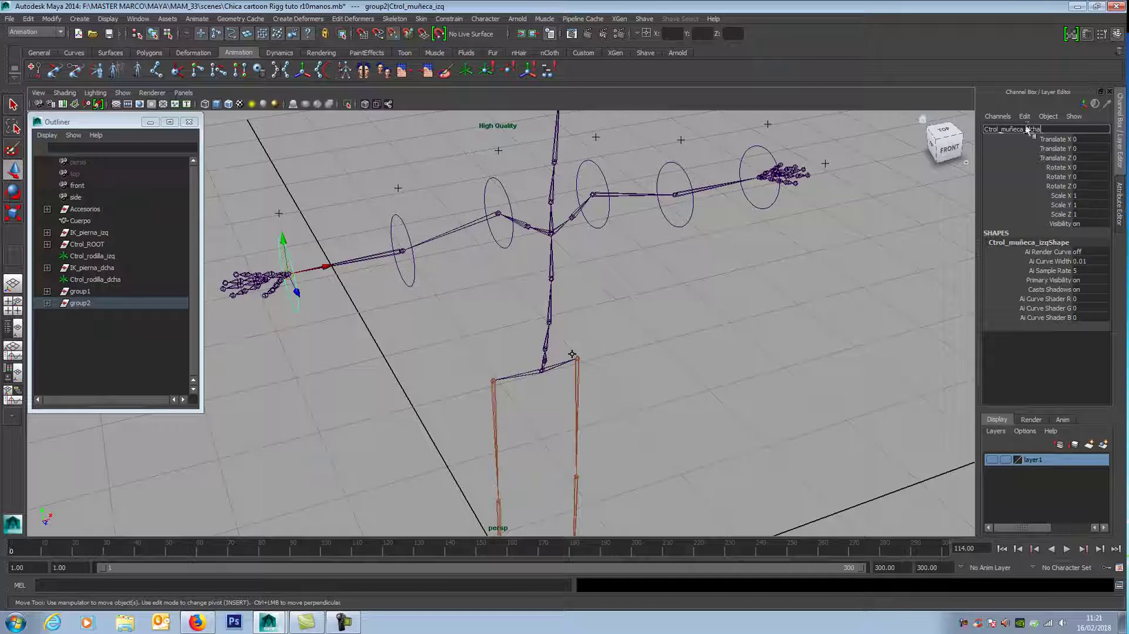
{"action": "key", "text": "Return"}
{"action": "left_click_drag", "start_coordinate": [660, 336], "coordinate": [588, 321], "text": "alt"}
{"action": "left_click", "coordinate": [474, 334]}
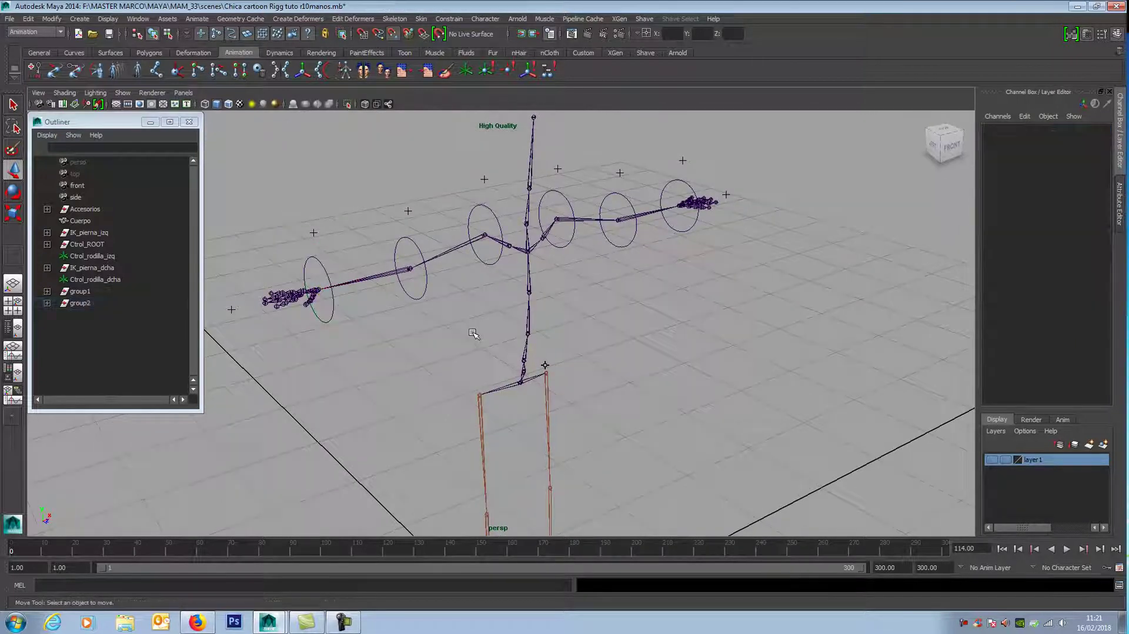
- Ungroup group2 so the three _dcha arm controls sit at the top level
{"action": "left_click", "coordinate": [47, 303]}
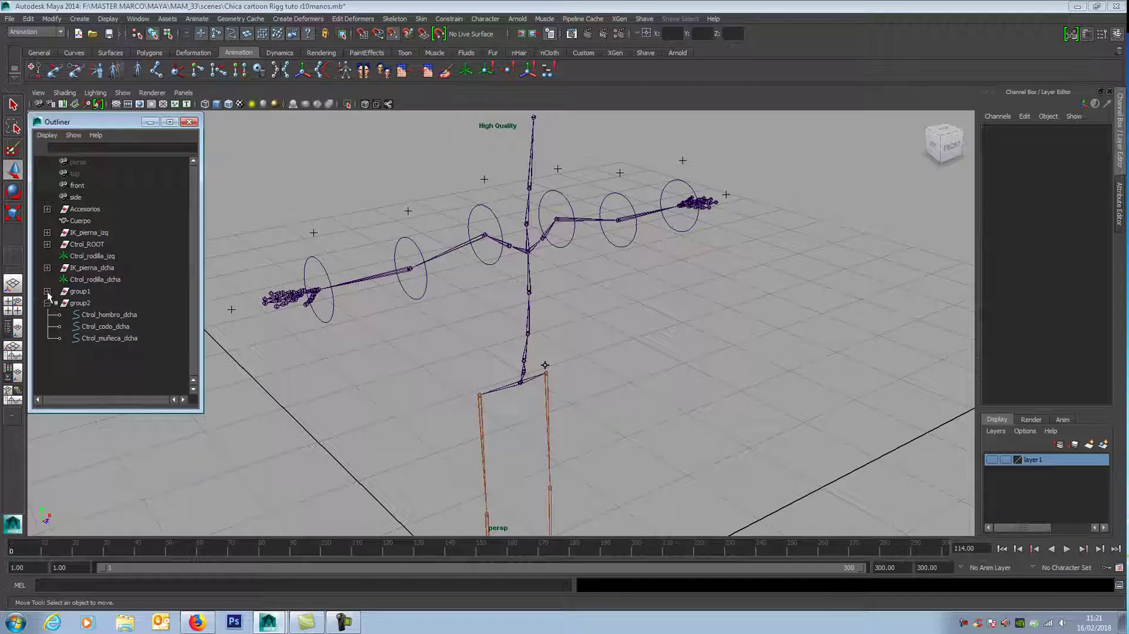
{"action": "left_click", "coordinate": [91, 314]}
{"action": "left_click", "coordinate": [90, 337], "text": "shift"}
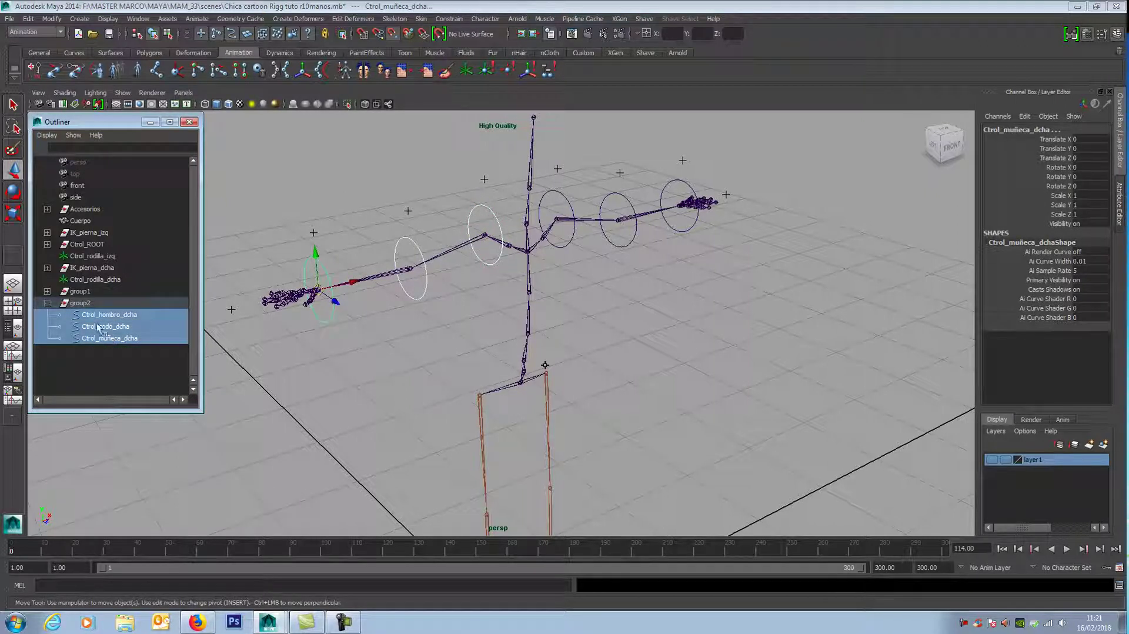
{"action": "left_click", "coordinate": [80, 19]}
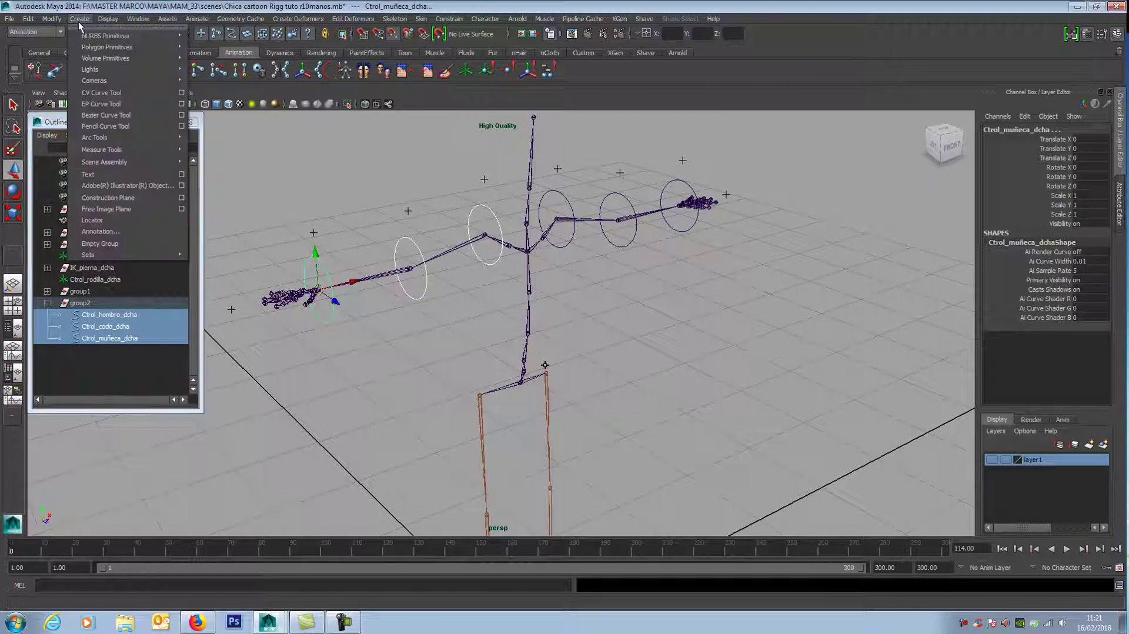
{"action": "mouse_move", "coordinate": [44, 323]}
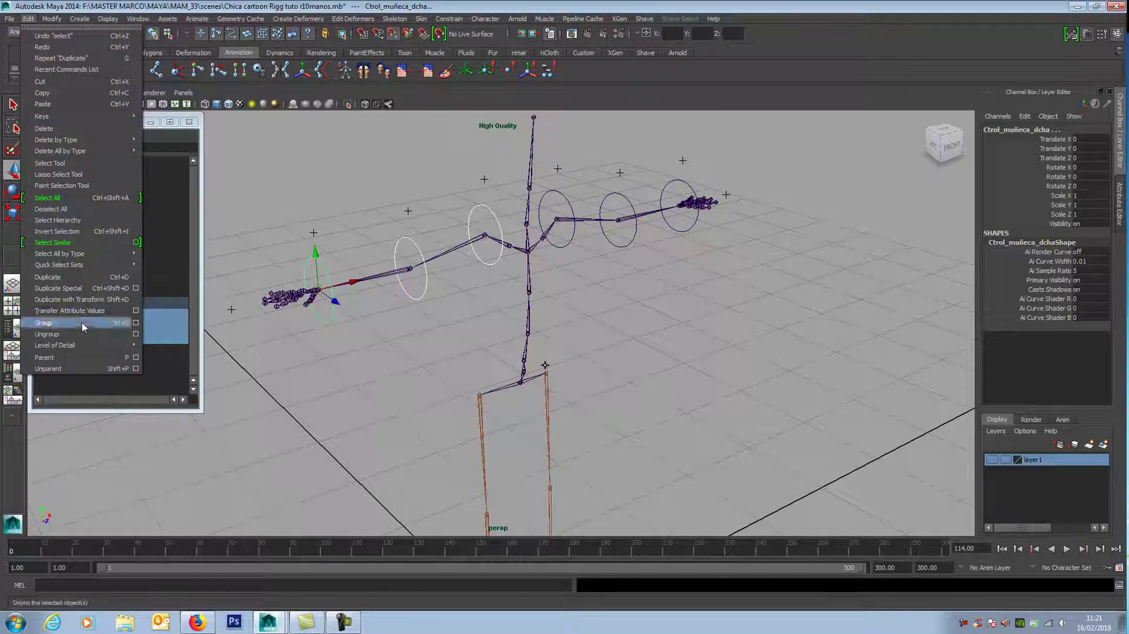
{"action": "left_click", "coordinate": [89, 334]}
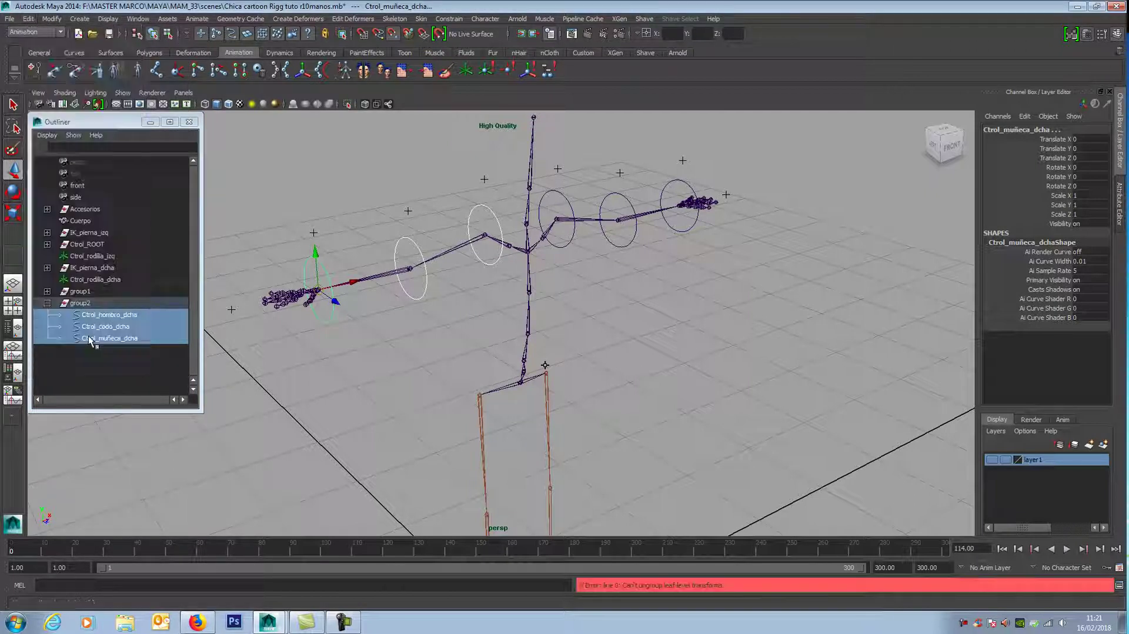
{"action": "left_click", "coordinate": [78, 302]}
{"action": "left_click", "coordinate": [31, 20]}
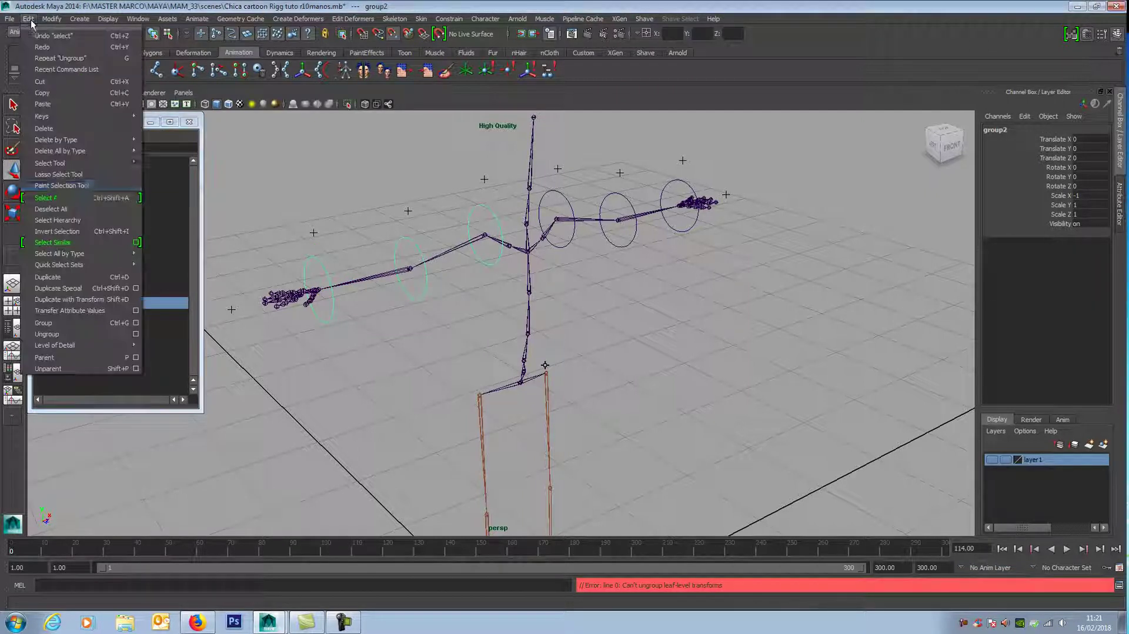
{"action": "left_click", "coordinate": [76, 335]}
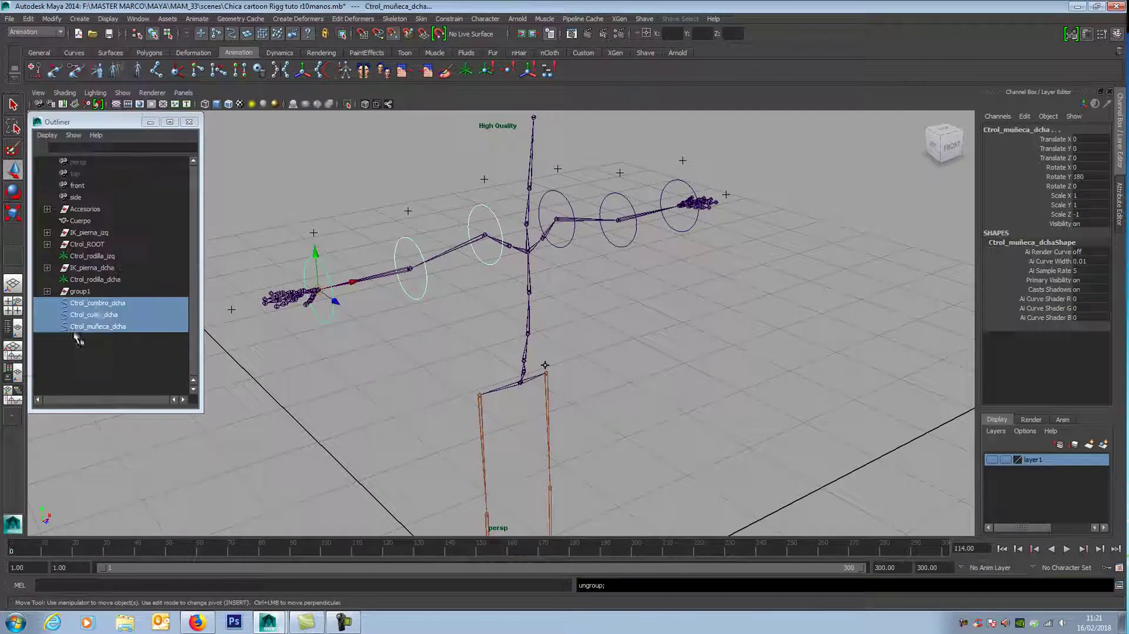
- Ungroup group1, freeing the three _izq arm controls
{"action": "left_click", "coordinate": [47, 291]}
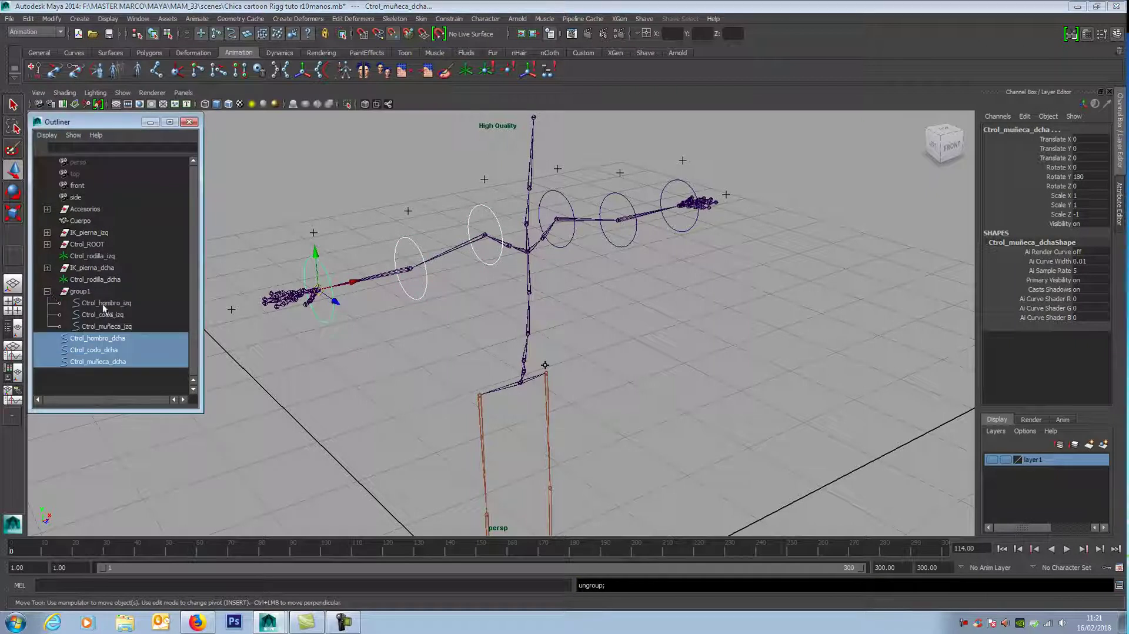
{"action": "left_click", "coordinate": [73, 290]}
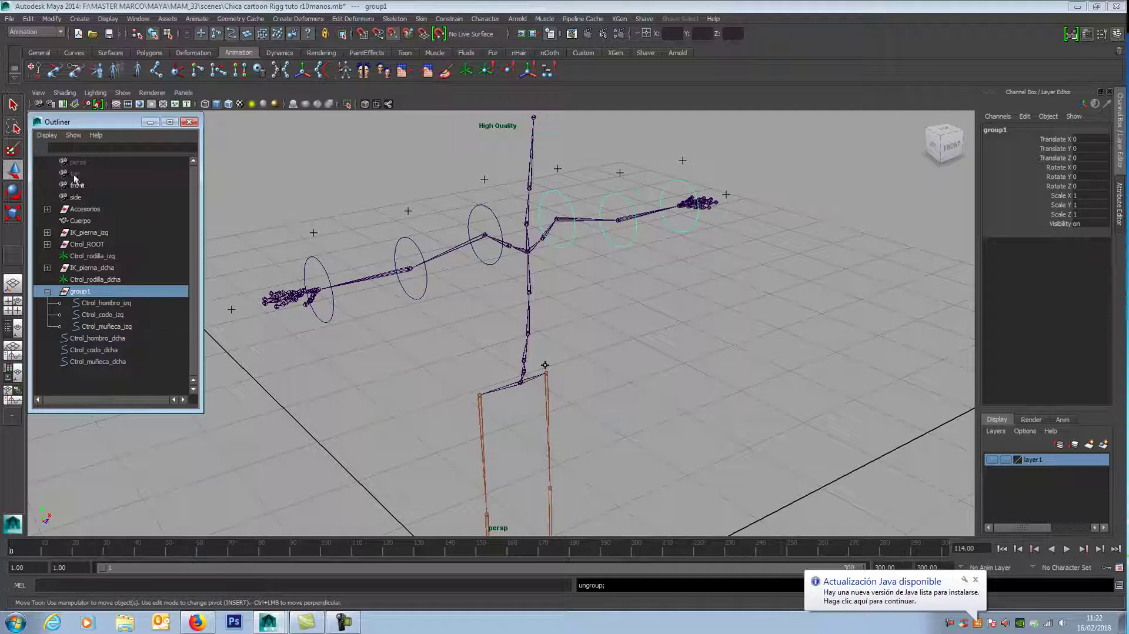
{"action": "left_click", "coordinate": [27, 19]}
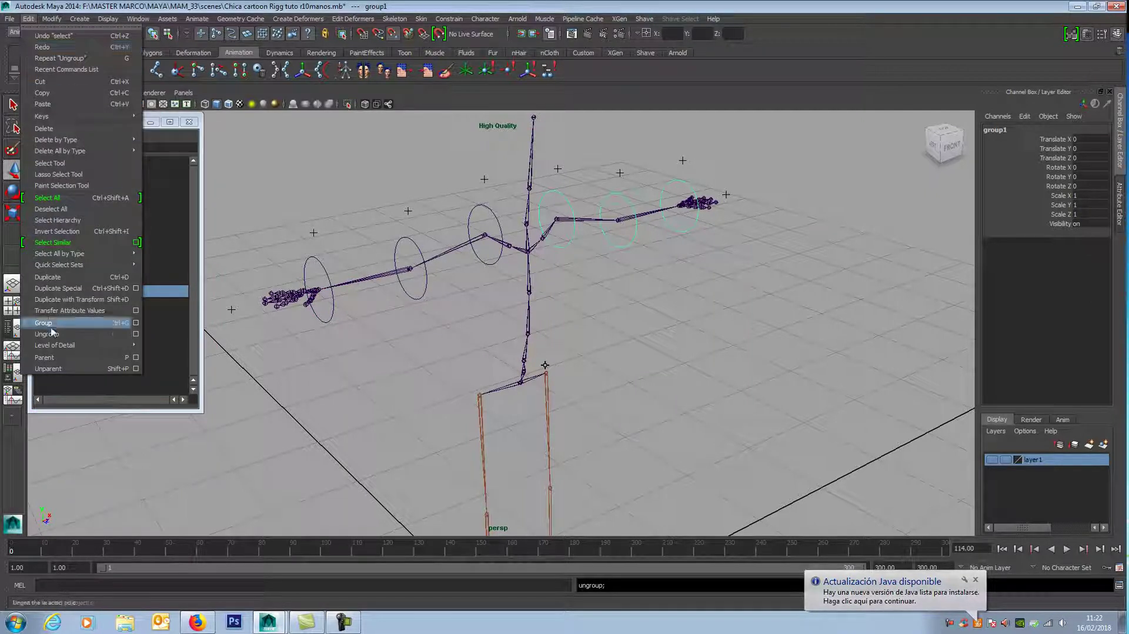
{"action": "left_click", "coordinate": [70, 334]}
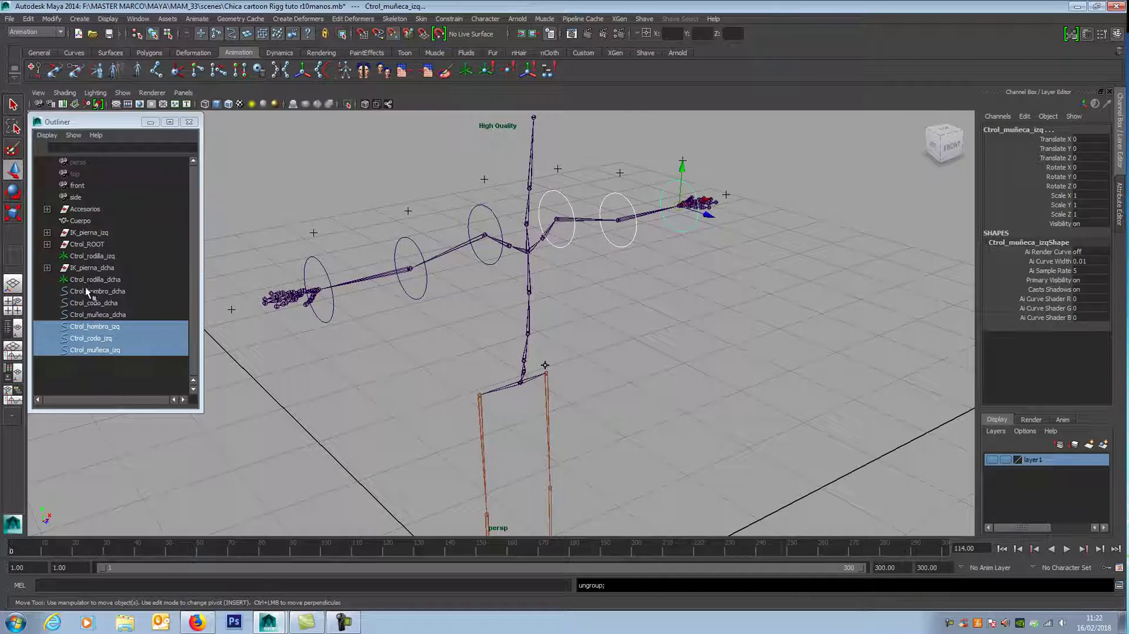
{"action": "left_click_drag", "start_coordinate": [82, 292], "coordinate": [84, 333]}
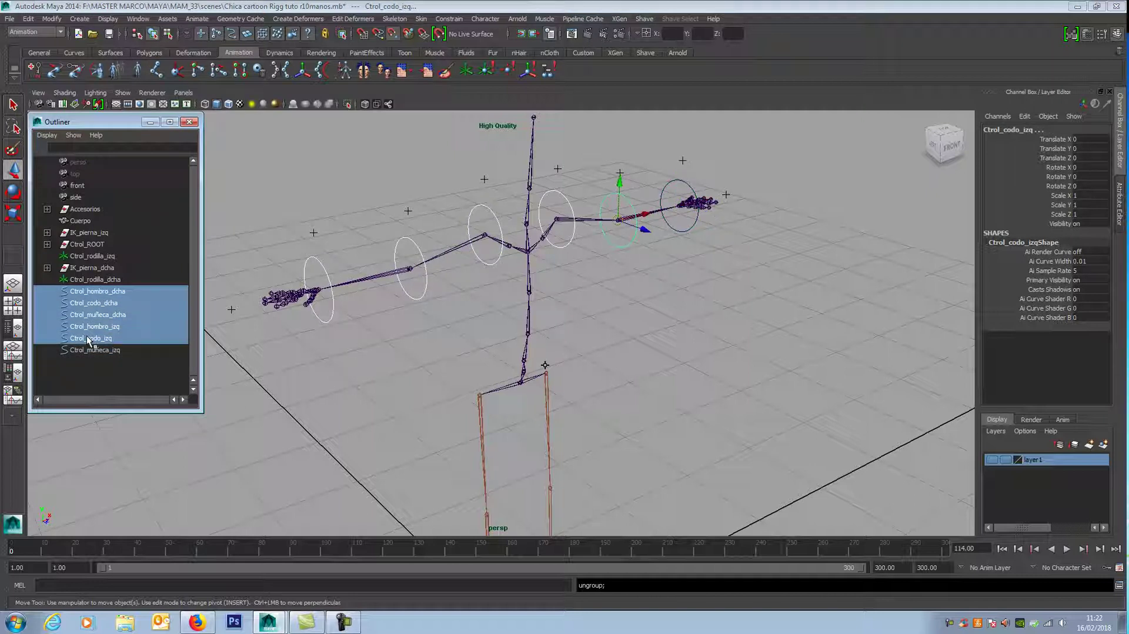
{"action": "left_click", "coordinate": [89, 351]}
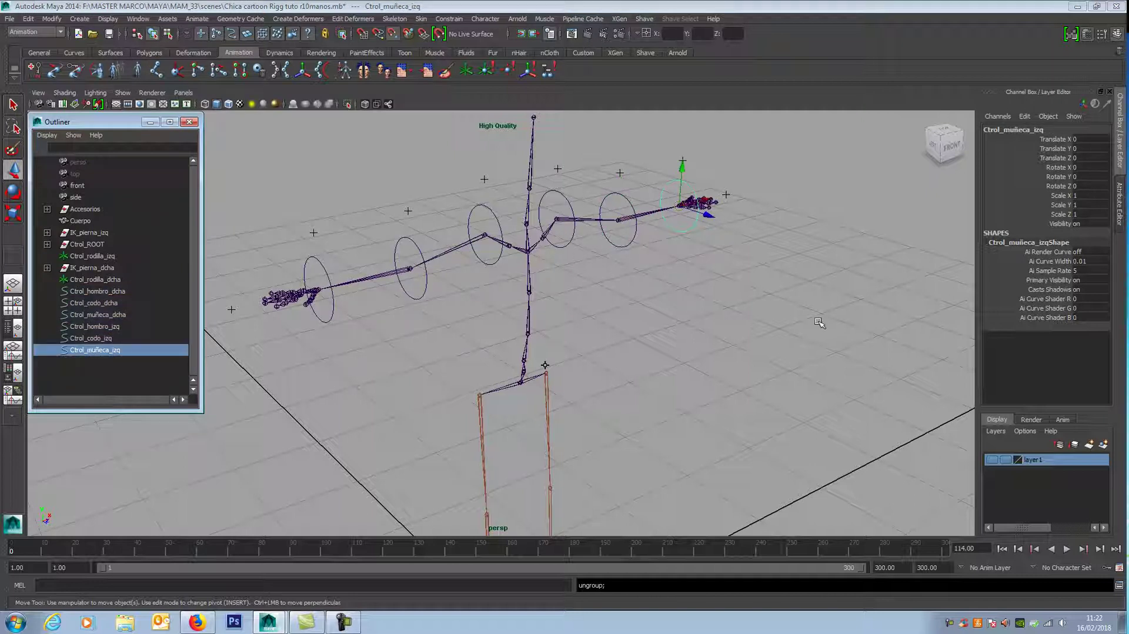
{"action": "left_click", "coordinate": [719, 341]}
{"action": "left_click_drag", "start_coordinate": [722, 352], "coordinate": [625, 364], "text": "alt"}
{"action": "scroll", "coordinate": [710, 420], "scroll_direction": "down", "scroll_amount": 3}
{"action": "scroll", "coordinate": [653, 398], "scroll_direction": "up", "scroll_amount": 2}
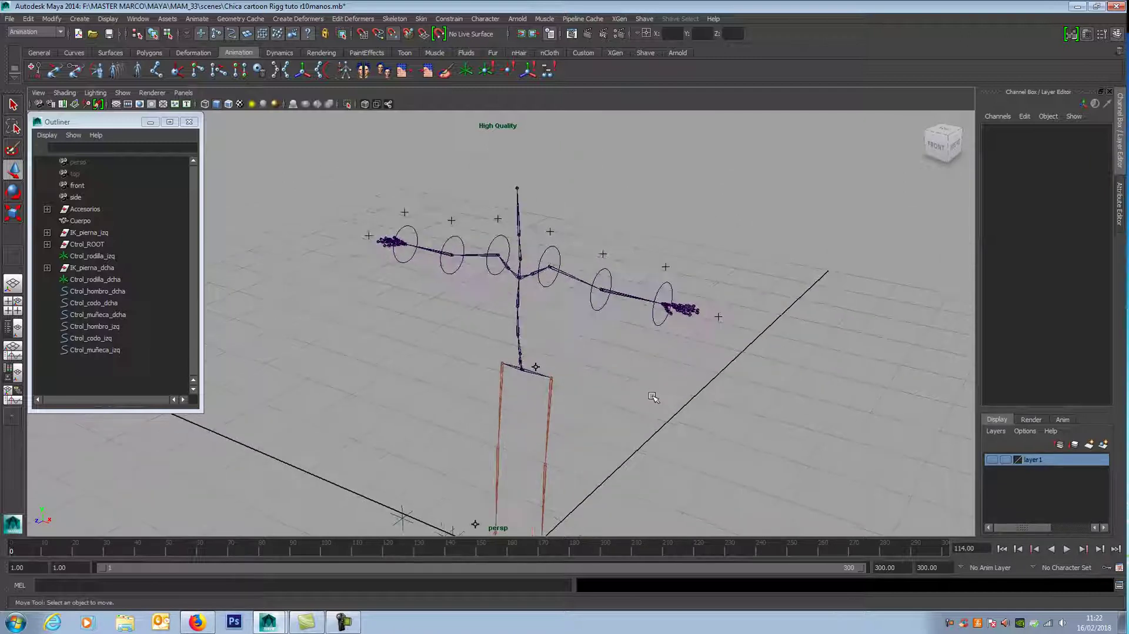
{"action": "scroll", "coordinate": [653, 397], "scroll_direction": "up", "scroll_amount": 3}
{"action": "scroll", "coordinate": [651, 360], "scroll_direction": "down", "scroll_amount": 1}
{"action": "scroll", "coordinate": [633, 387], "scroll_direction": "up", "scroll_amount": 1}
{"action": "left_click_drag", "start_coordinate": [633, 386], "coordinate": [588, 295], "text": "alt"}
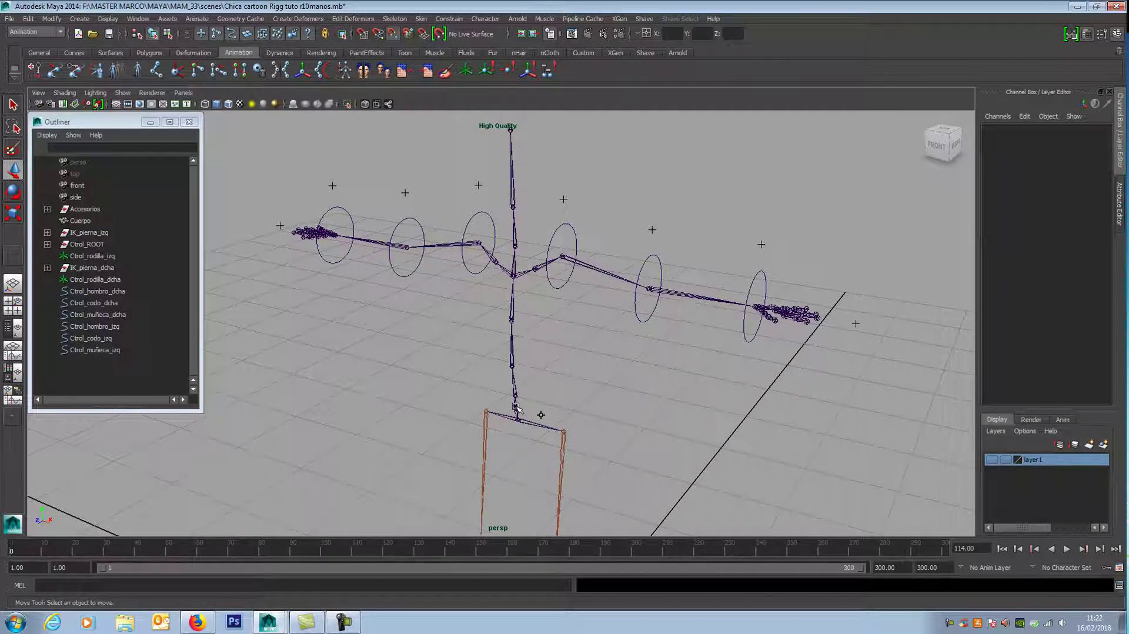
{"action": "scroll", "coordinate": [610, 433], "scroll_direction": "down", "scroll_amount": 3}
{"action": "right_click_drag", "start_coordinate": [610, 441], "coordinate": [582, 317], "text": "alt"}
{"action": "scroll", "coordinate": [580, 294], "scroll_direction": "up", "scroll_amount": 2}
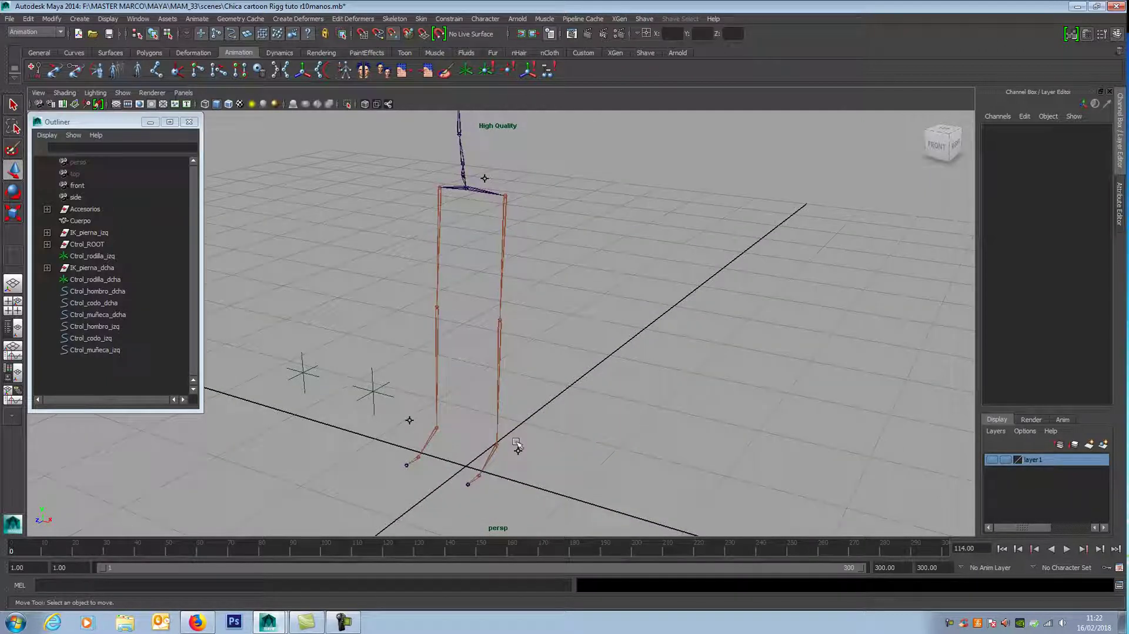